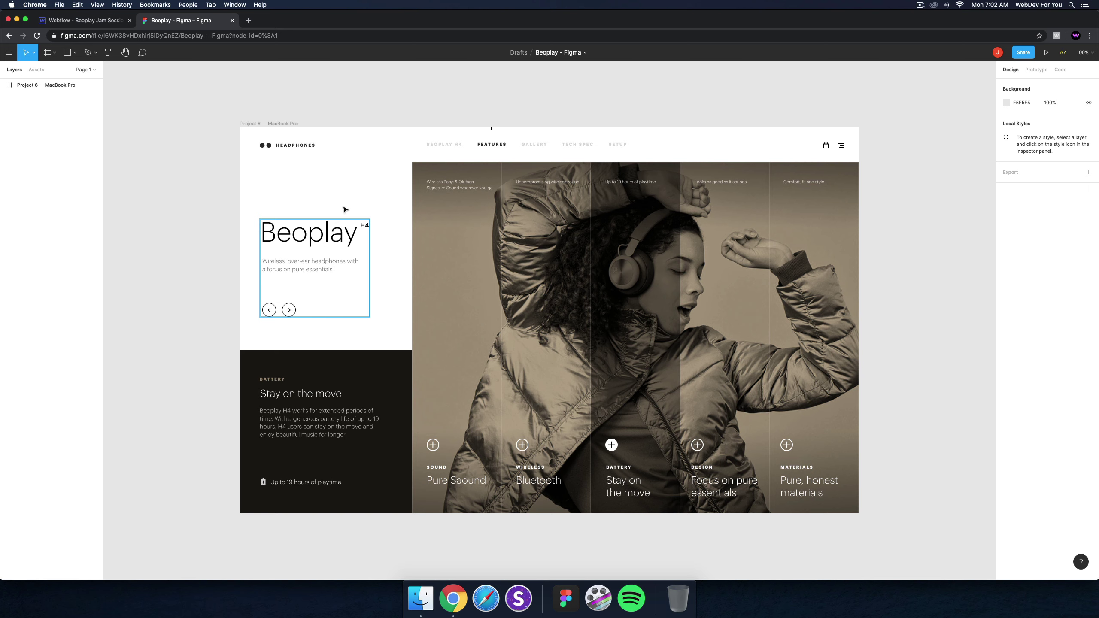
Switch to the Webflow project and open its published Beoplay Jam Session site.
{"action": "left_click", "coordinate": [78, 21]}
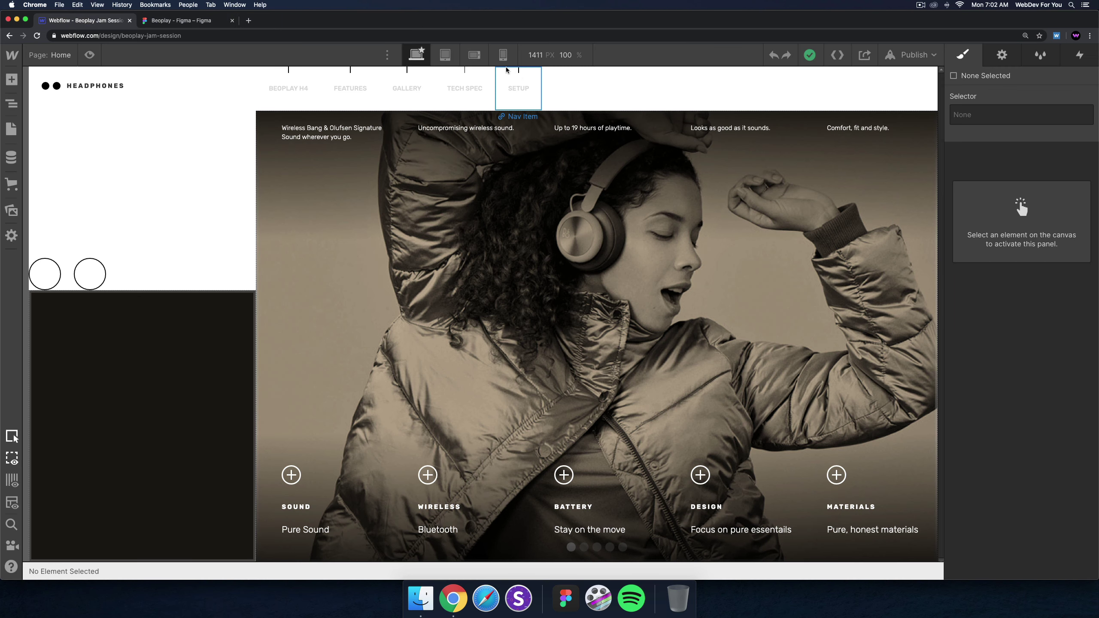
{"action": "left_click", "coordinate": [909, 55]}
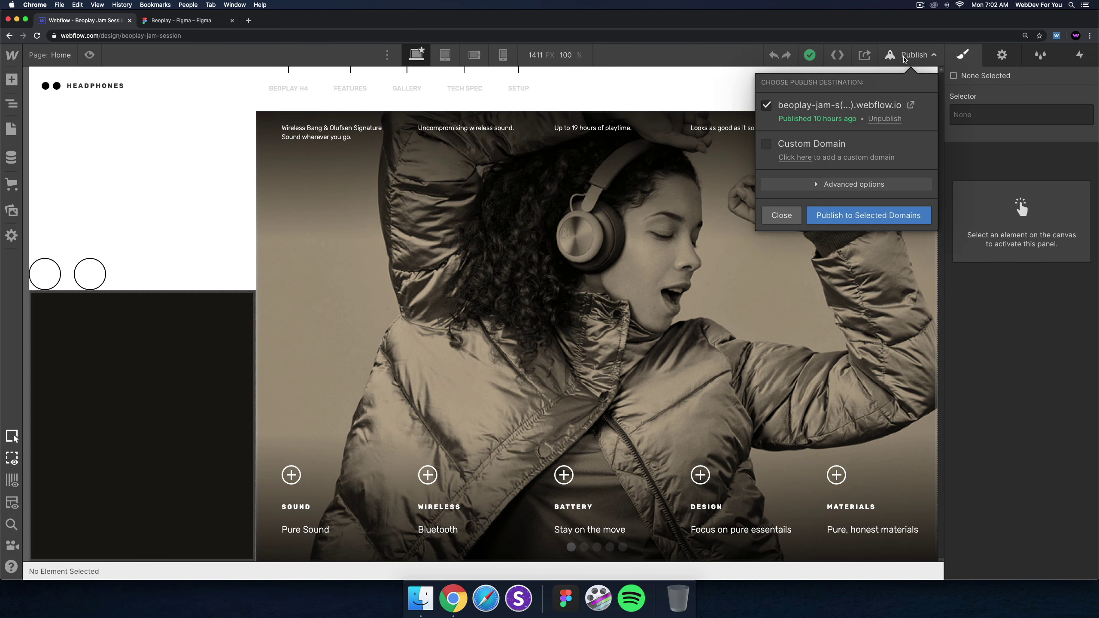
{"action": "left_click", "coordinate": [907, 104]}
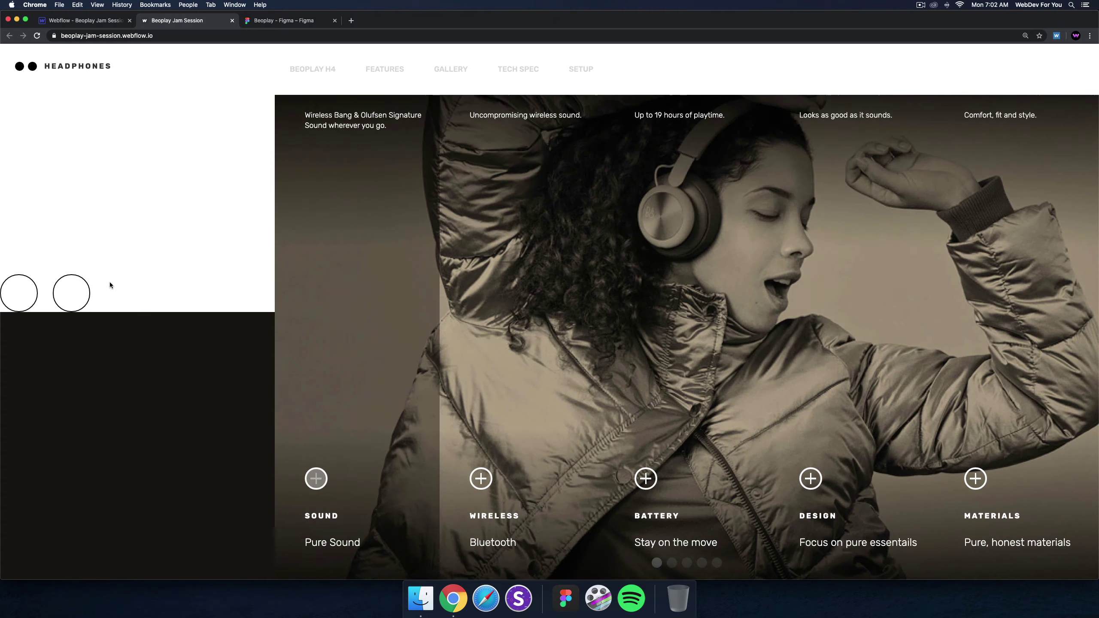
Test the published slider by moving forward and back through the slides, checking the panel highlights and plus icons for each slide.
{"action": "left_click", "coordinate": [79, 298]}
{"action": "left_click", "coordinate": [80, 299]}
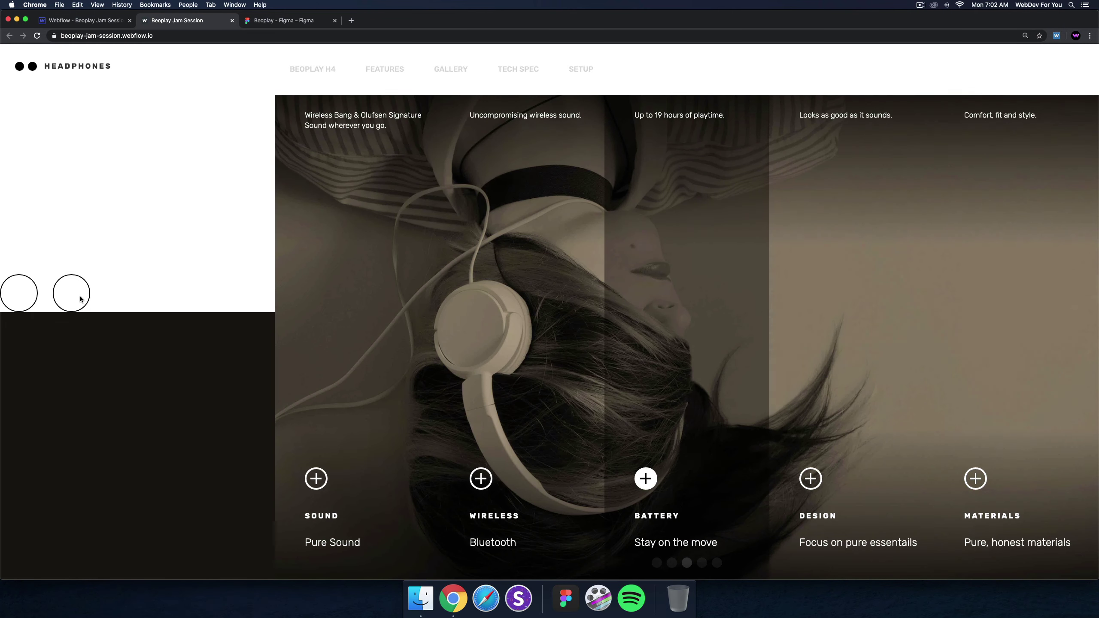
{"action": "left_click", "coordinate": [19, 299]}
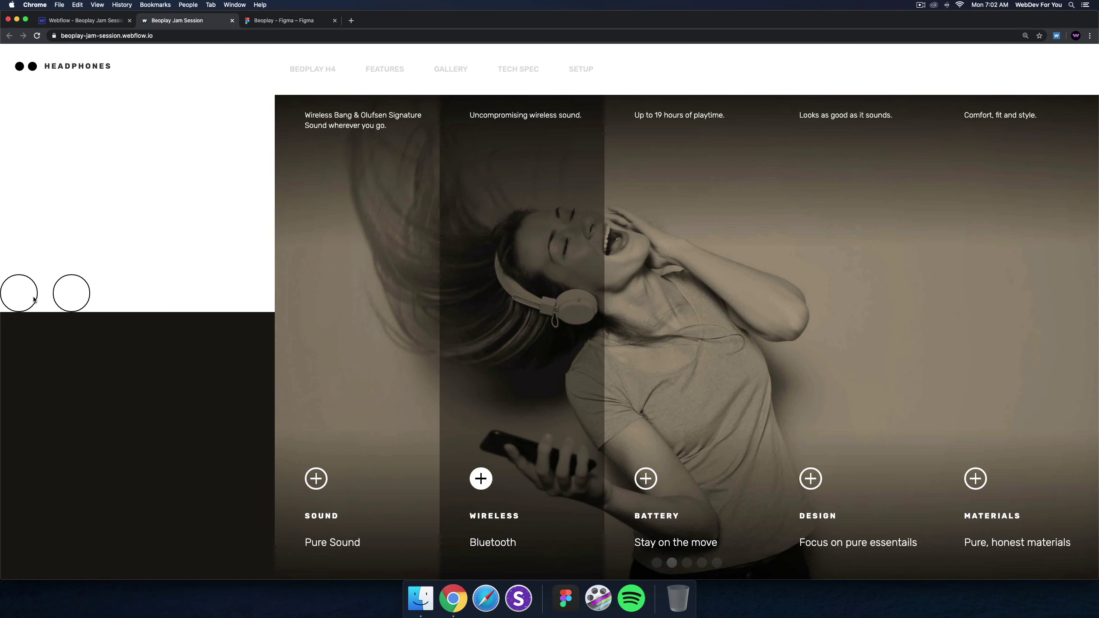
{"action": "left_click", "coordinate": [27, 298]}
{"action": "left_click", "coordinate": [84, 297]}
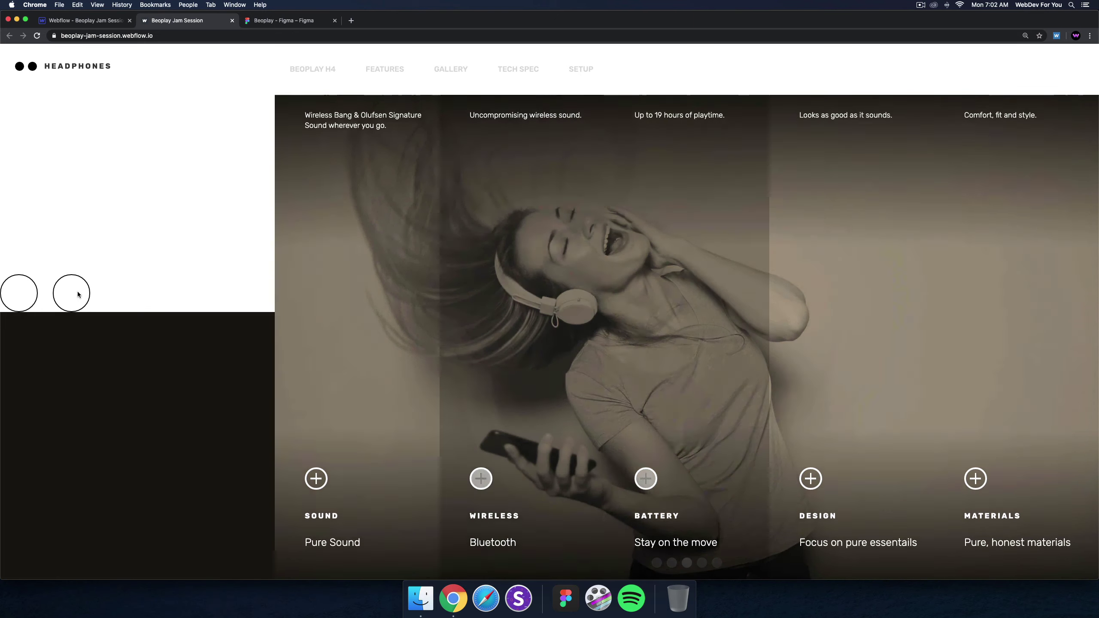
{"action": "left_click", "coordinate": [75, 298]}
{"action": "left_click", "coordinate": [35, 300]}
{"action": "left_click", "coordinate": [71, 294]}
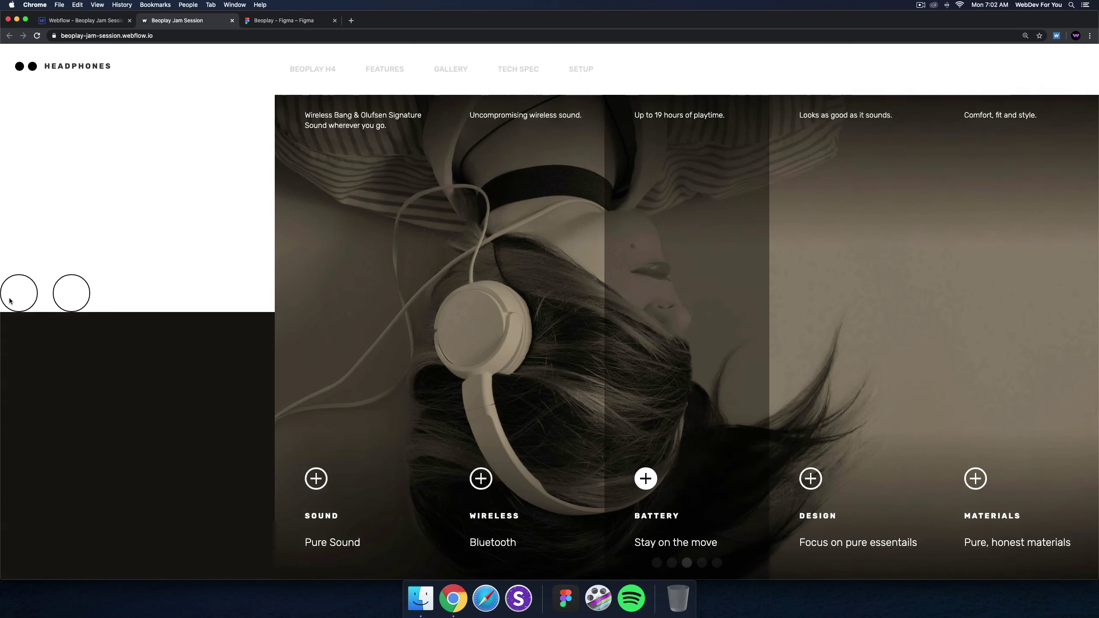
{"action": "left_click", "coordinate": [13, 300]}
{"action": "left_click", "coordinate": [13, 299]}
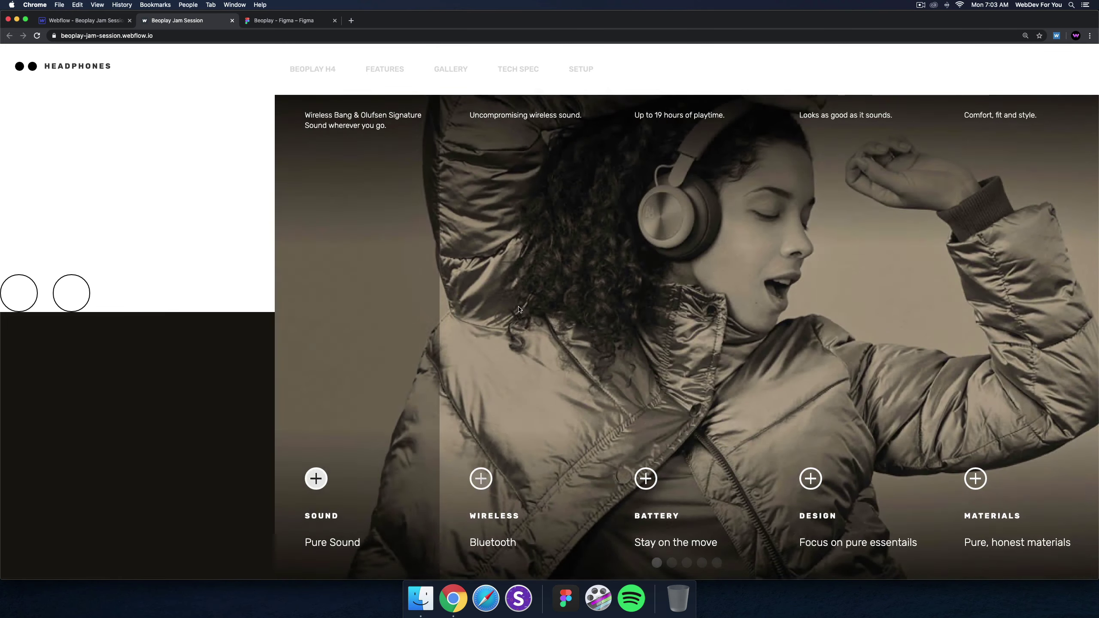
{"action": "mouse_move", "coordinate": [470, 307]}
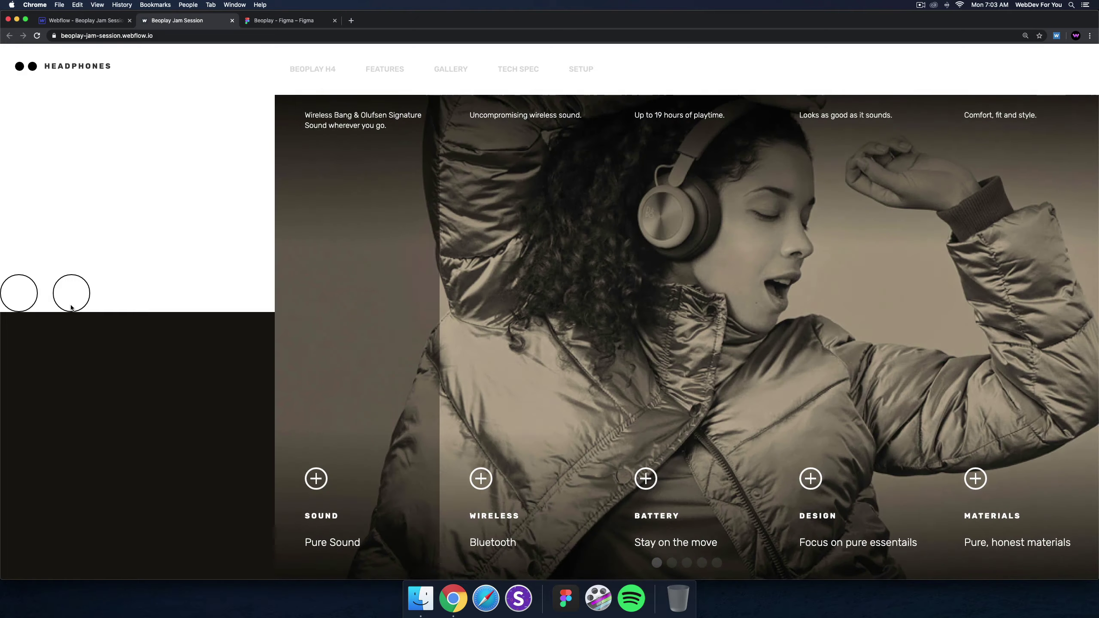
{"action": "left_click", "coordinate": [78, 297]}
{"action": "left_click", "coordinate": [78, 297]}
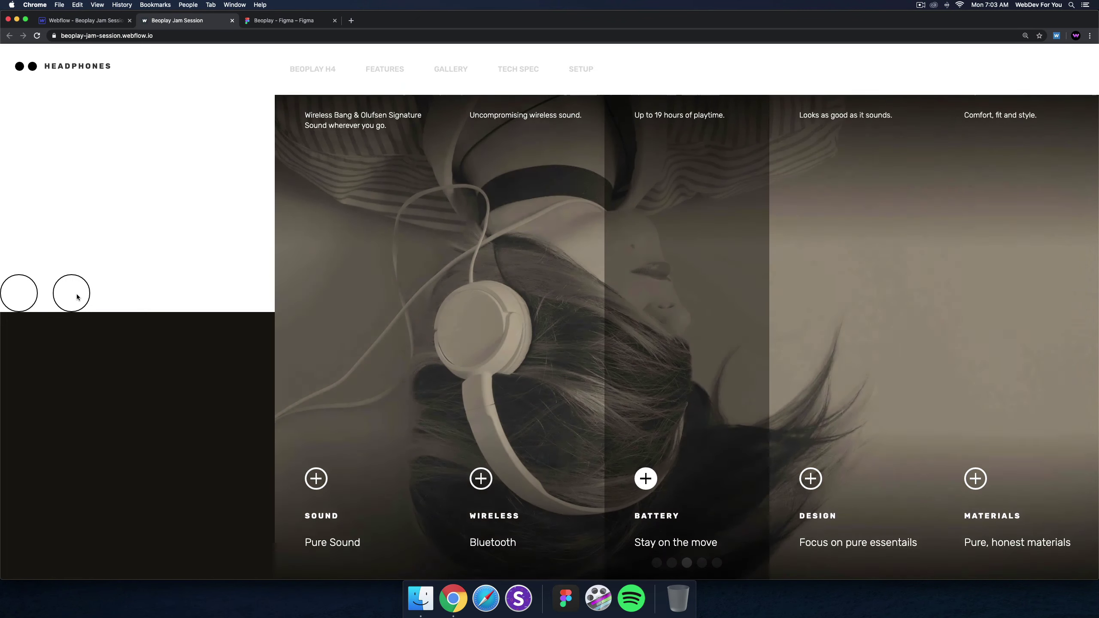
{"action": "left_click", "coordinate": [78, 297]}
{"action": "mouse_move", "coordinate": [1070, 280]}
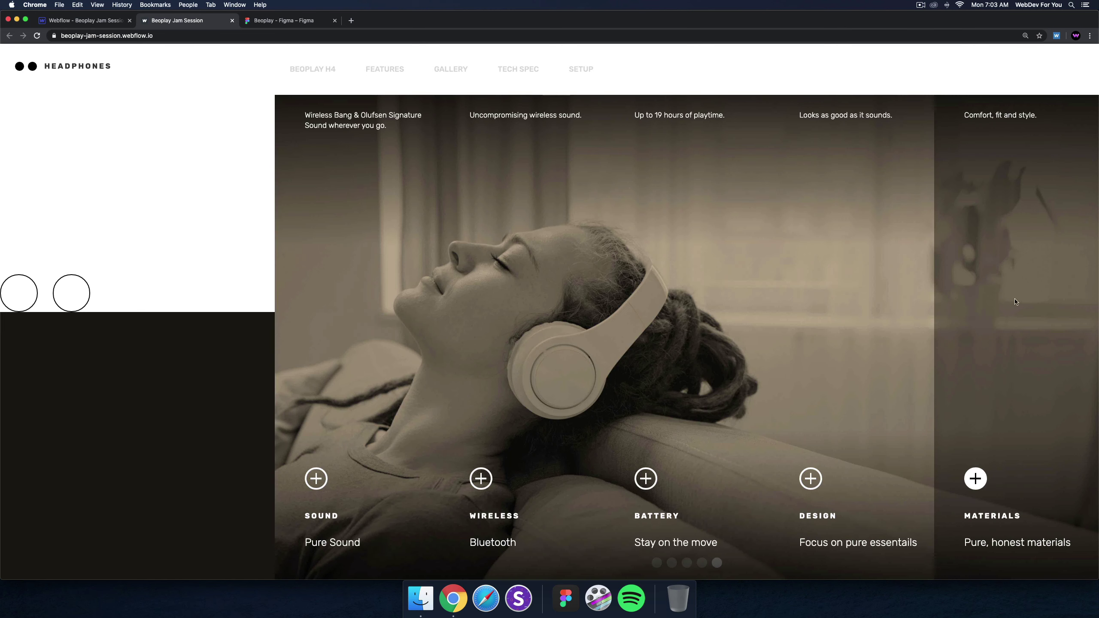
{"action": "mouse_move", "coordinate": [826, 98]}
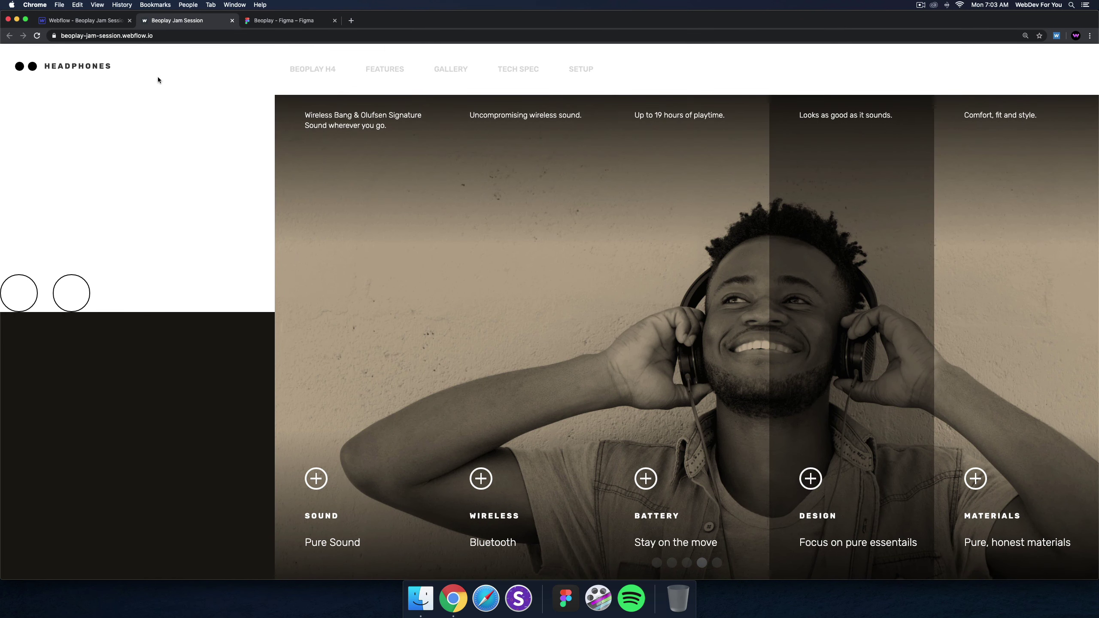
Return to the Webflow Designer, dismiss the publish options and expand the slider's Mask in the element tree to list its slides.
{"action": "left_click", "coordinate": [77, 23]}
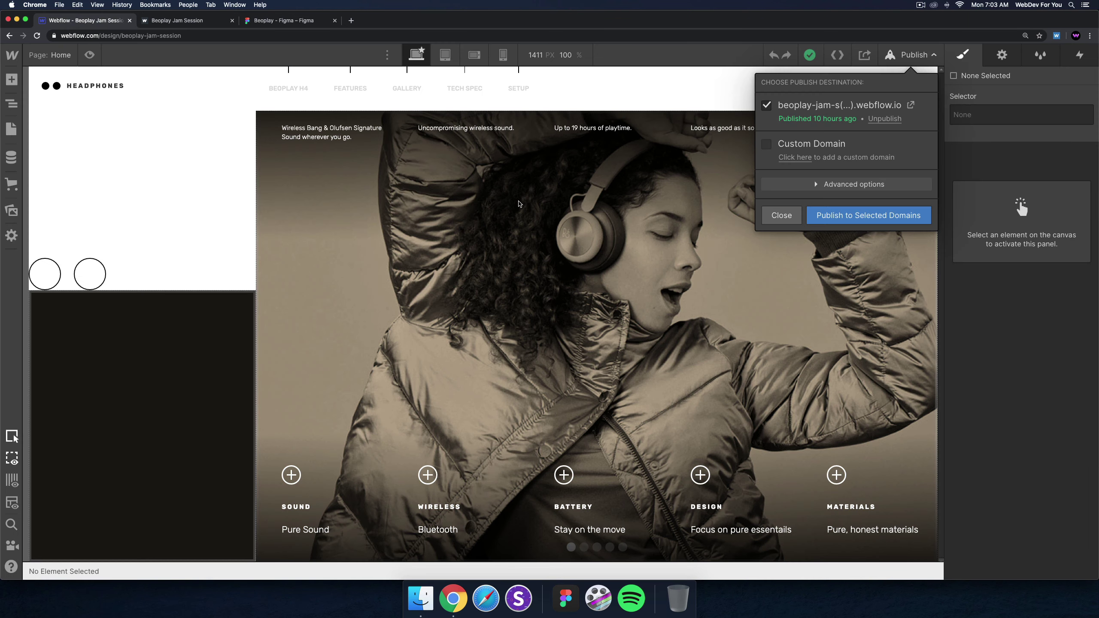
{"action": "left_click", "coordinate": [781, 215]}
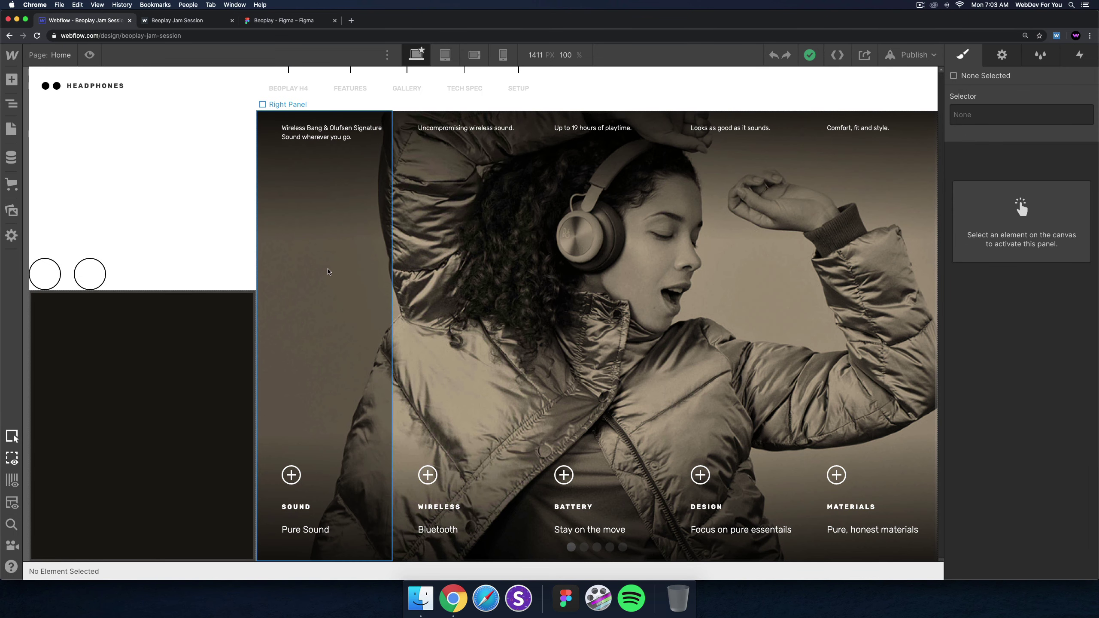
{"action": "left_click", "coordinate": [328, 271]}
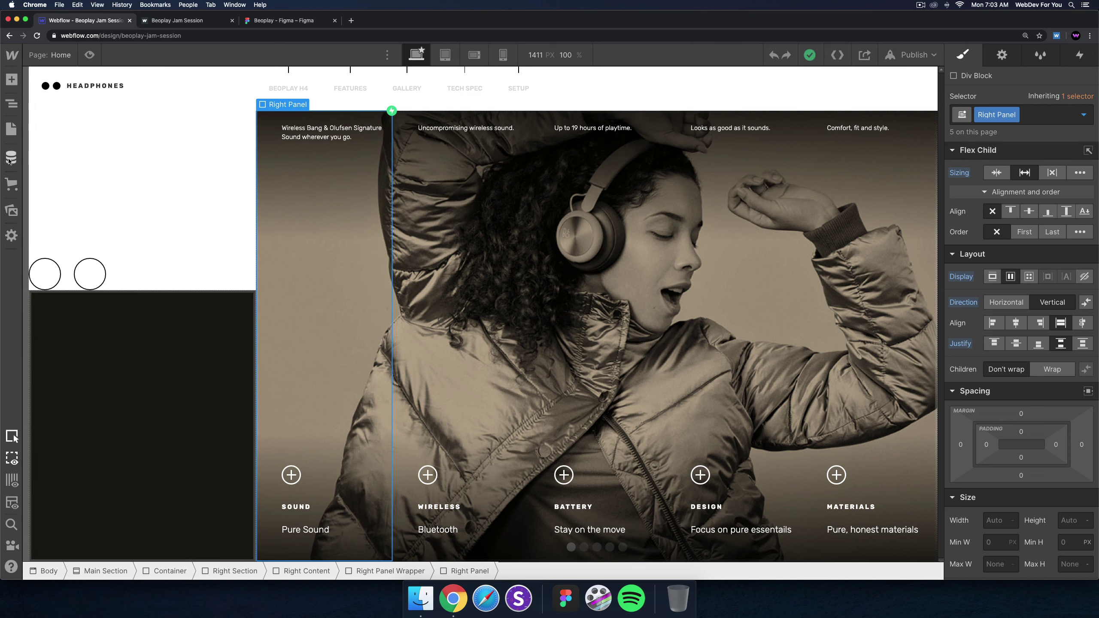
{"action": "left_click", "coordinate": [11, 131]}
{"action": "left_click", "coordinate": [17, 104]}
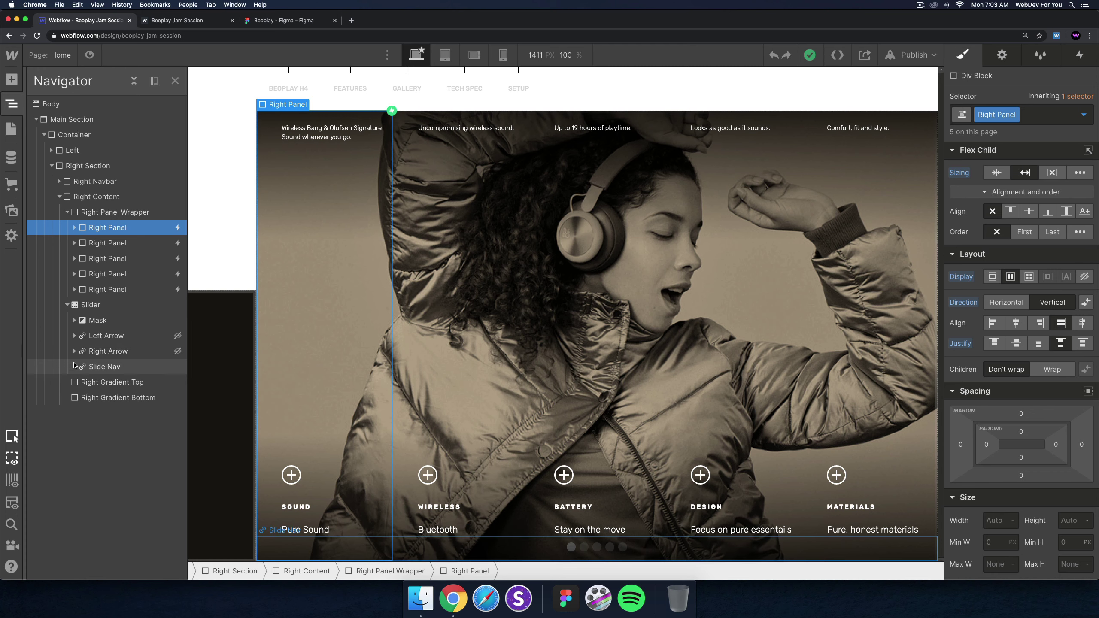
{"action": "left_click", "coordinate": [74, 320]}
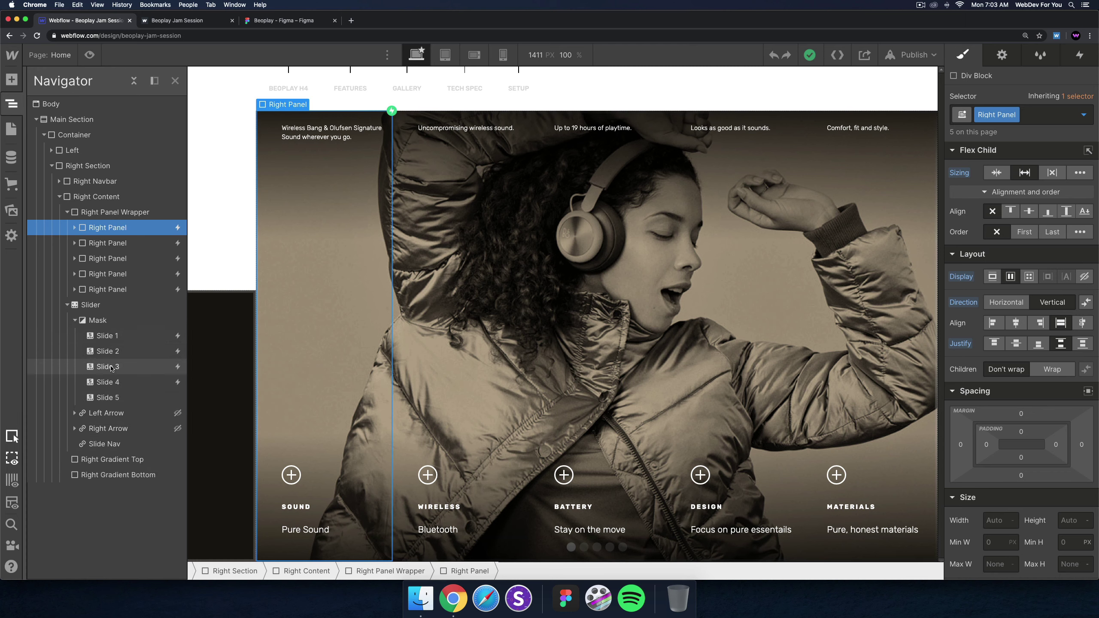
Set the easing of all four timed actions in Slide 4's Slide 4 In animation to Ease Out.
{"action": "left_click", "coordinate": [120, 382]}
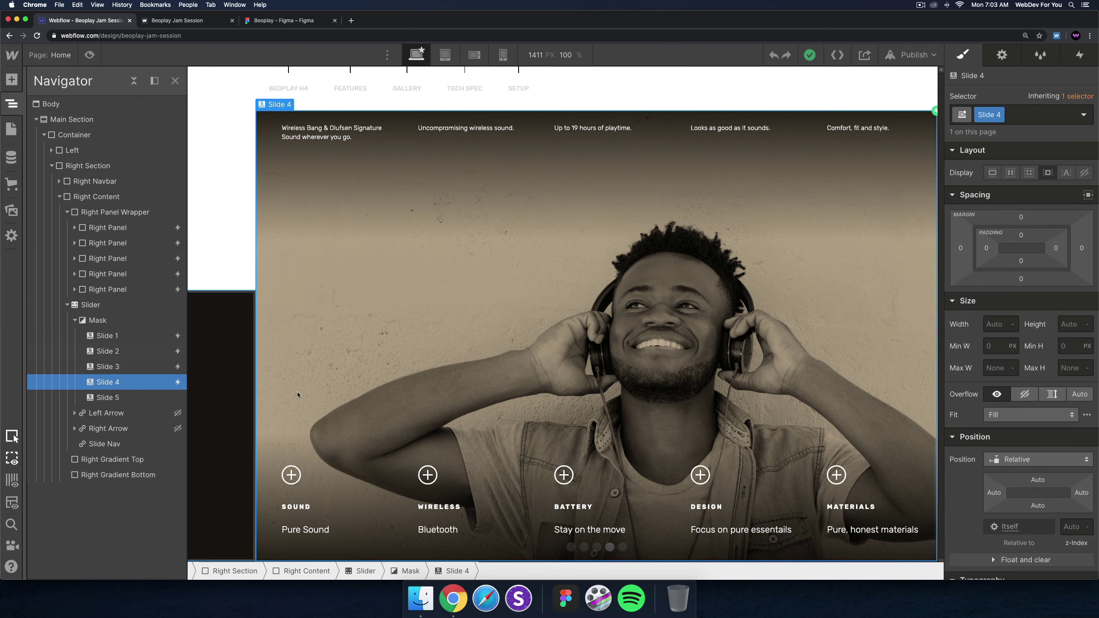
{"action": "left_click", "coordinate": [1080, 56]}
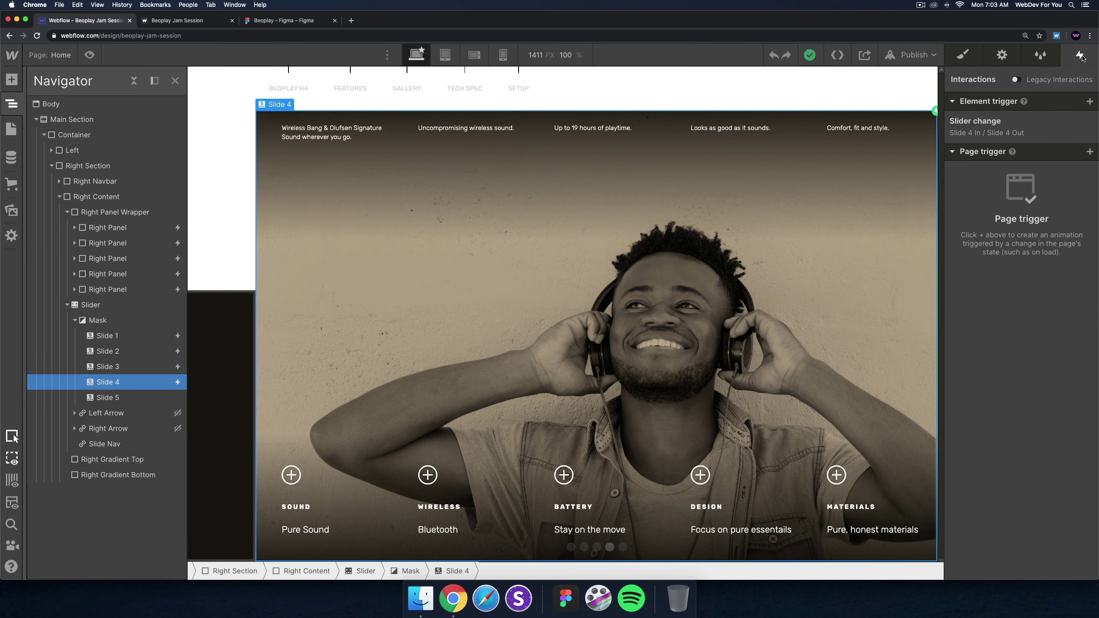
{"action": "left_click", "coordinate": [1017, 135]}
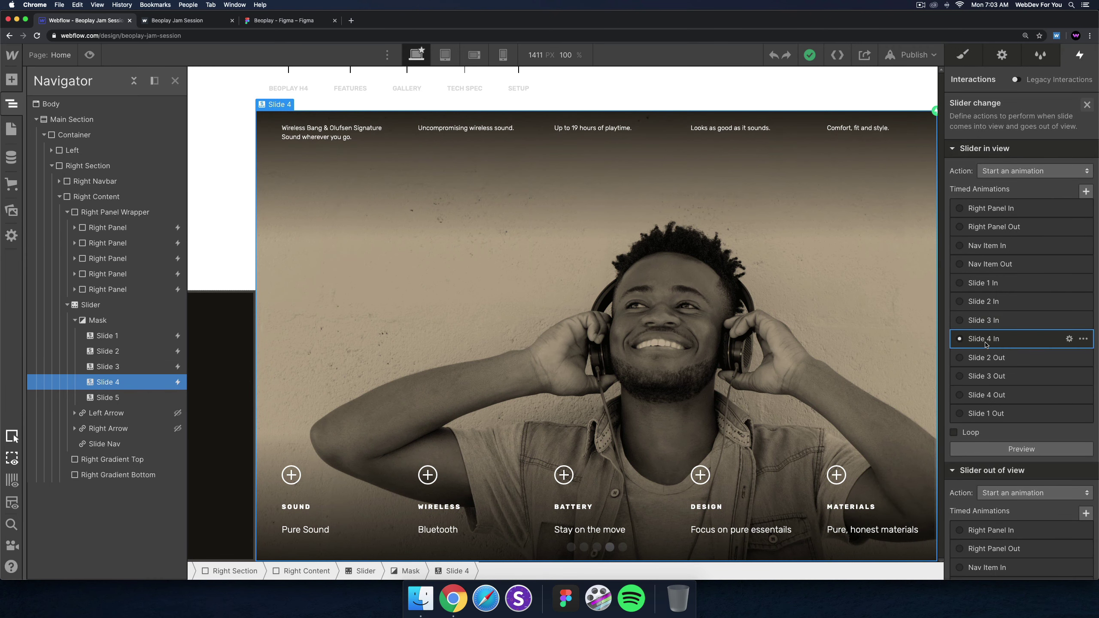
{"action": "left_click", "coordinate": [986, 343]}
{"action": "left_click", "coordinate": [1021, 174]}
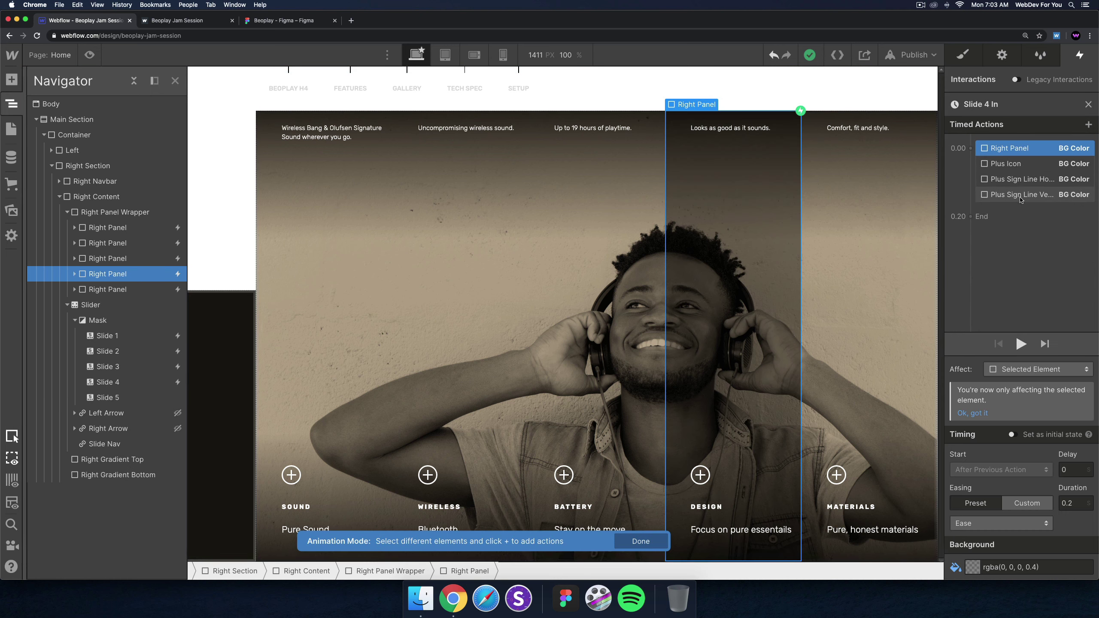
{"action": "left_click", "coordinate": [993, 524]}
{"action": "left_click", "coordinate": [987, 113]}
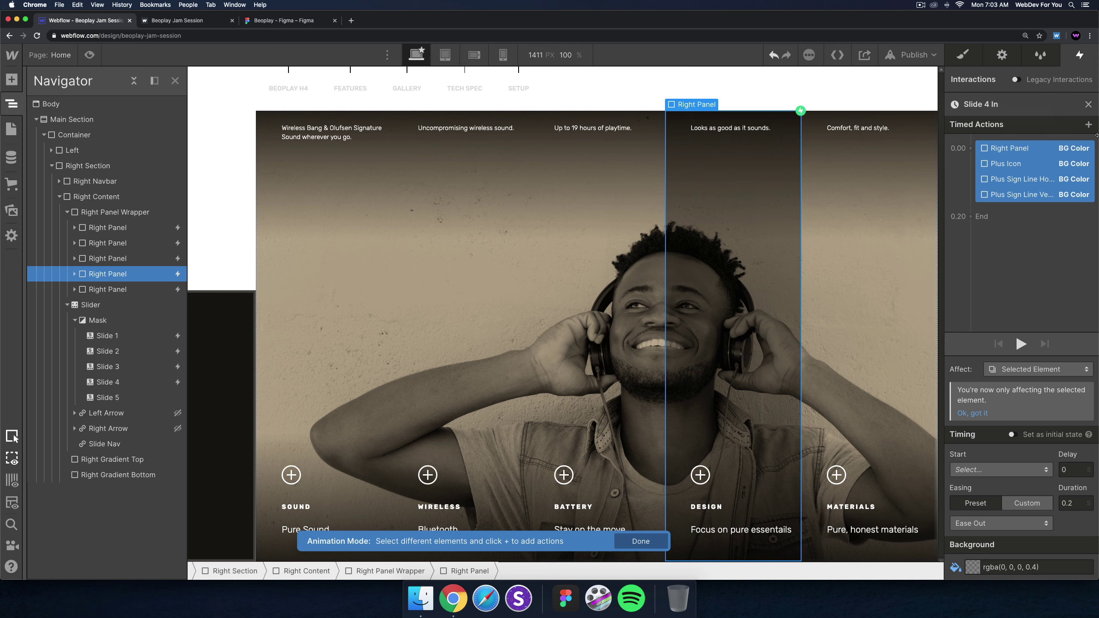
{"action": "left_click", "coordinate": [1088, 104]}
Set the easing of all four timed actions in the Slide 4 Out animation to Ease Out.
{"action": "scroll", "coordinate": [997, 381], "scroll_direction": "down", "scroll_amount": 5}
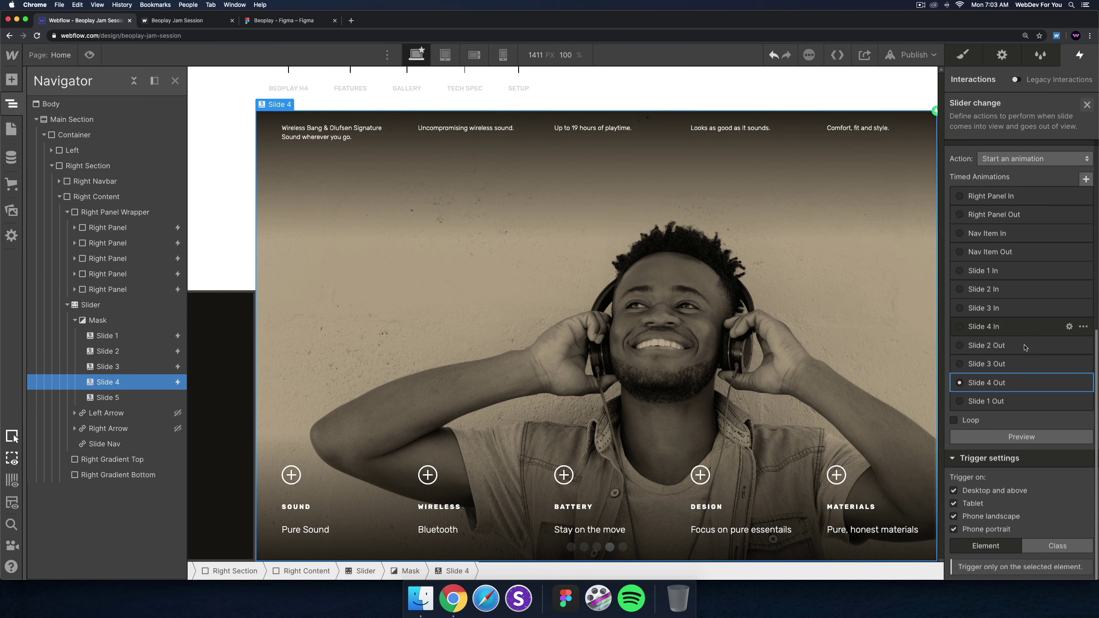
{"action": "left_click", "coordinate": [996, 382]}
{"action": "left_click", "coordinate": [1009, 148]}
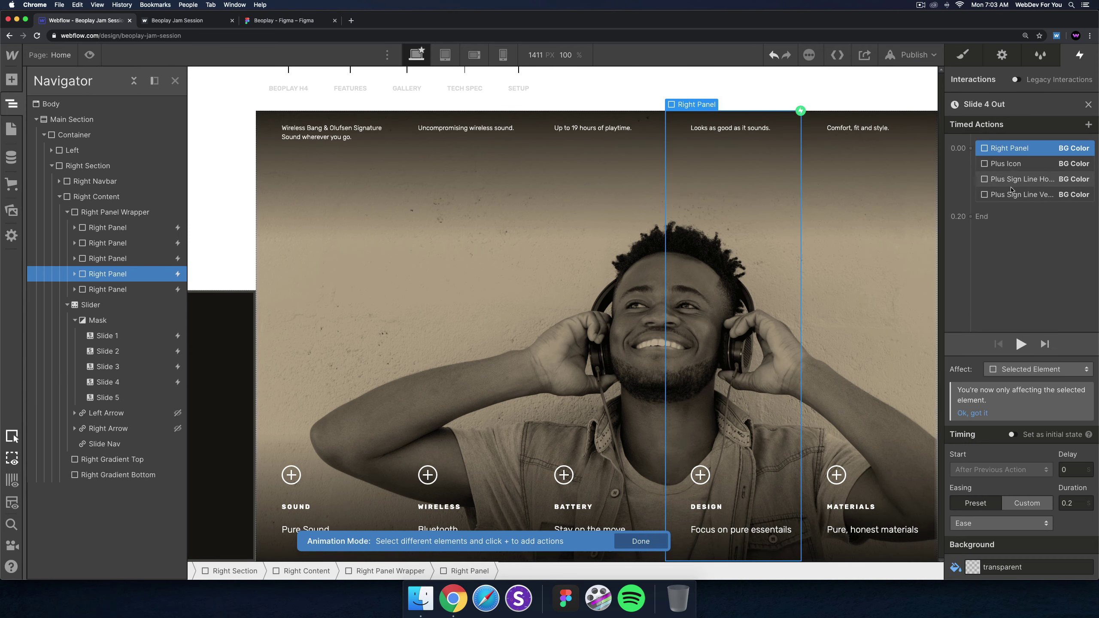
{"action": "left_click", "coordinate": [1011, 194], "text": "shift"}
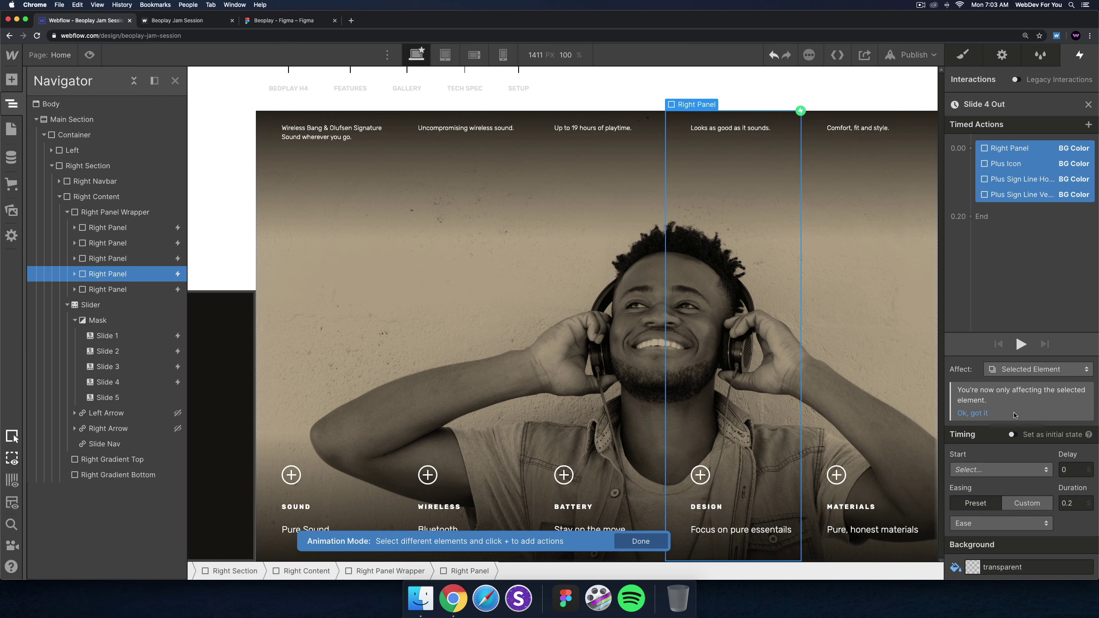
{"action": "left_click", "coordinate": [994, 524]}
{"action": "left_click", "coordinate": [995, 122]}
{"action": "left_click", "coordinate": [1088, 105]}
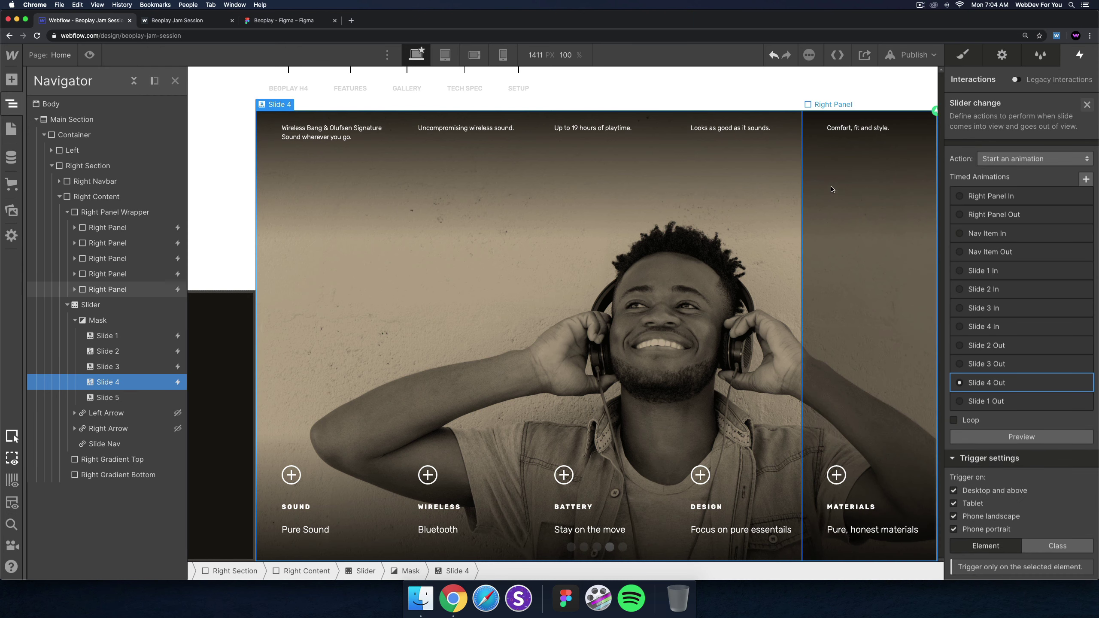
Add a Slider change trigger to Slide 5 with Start an animation as its slider-in-view action.
{"action": "left_click", "coordinate": [855, 248]}
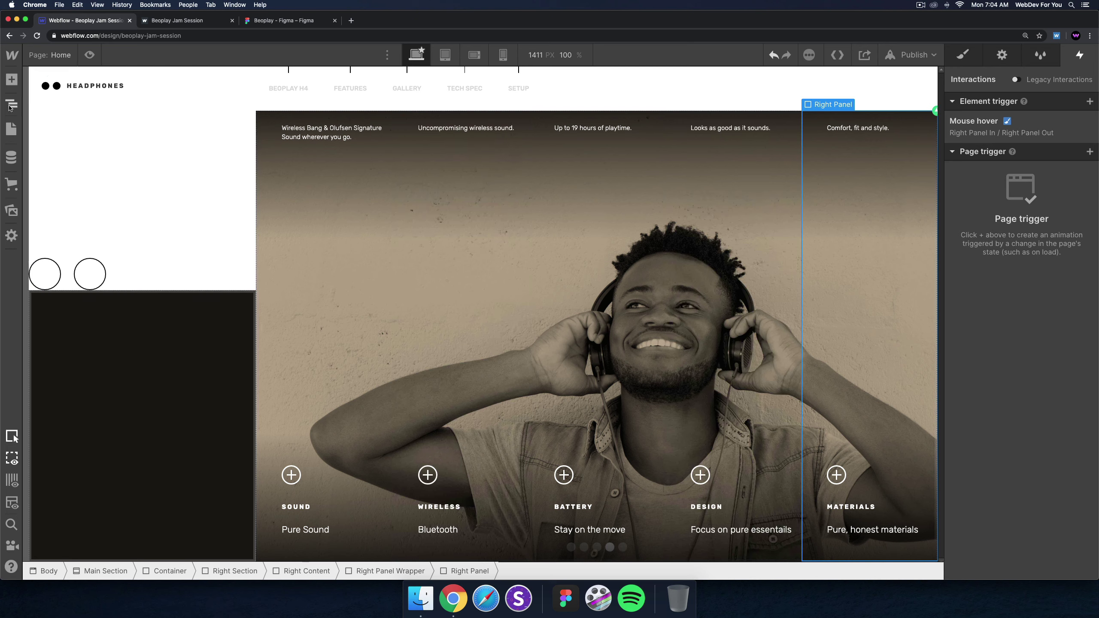
{"action": "left_click", "coordinate": [11, 103]}
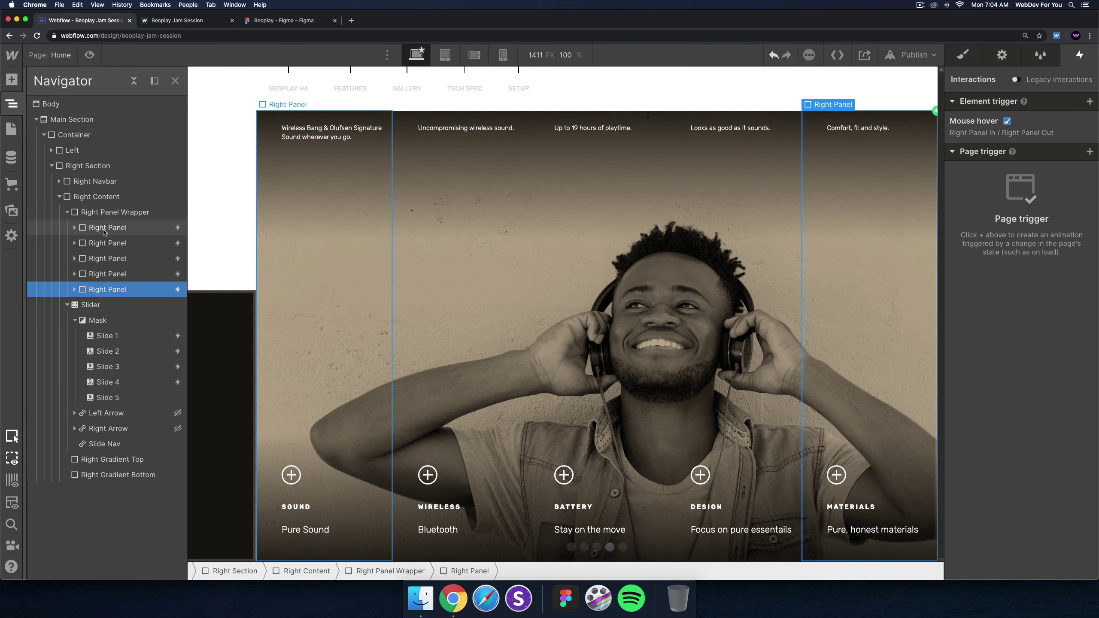
{"action": "left_click", "coordinate": [106, 397]}
{"action": "left_click", "coordinate": [1089, 102]}
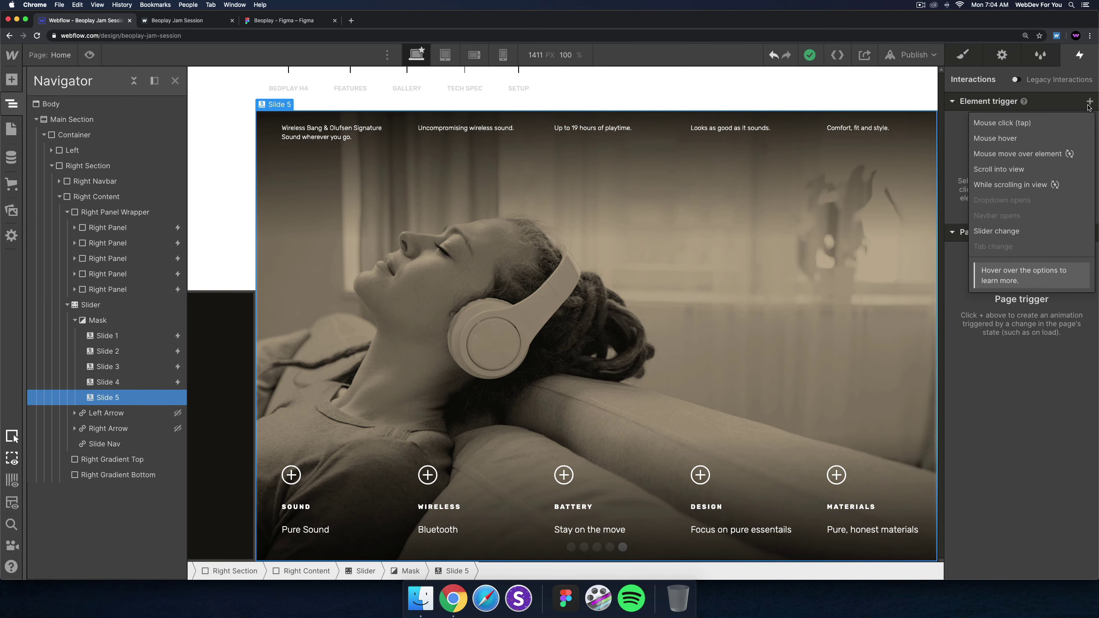
{"action": "left_click", "coordinate": [1006, 231]}
{"action": "left_click", "coordinate": [1020, 172]}
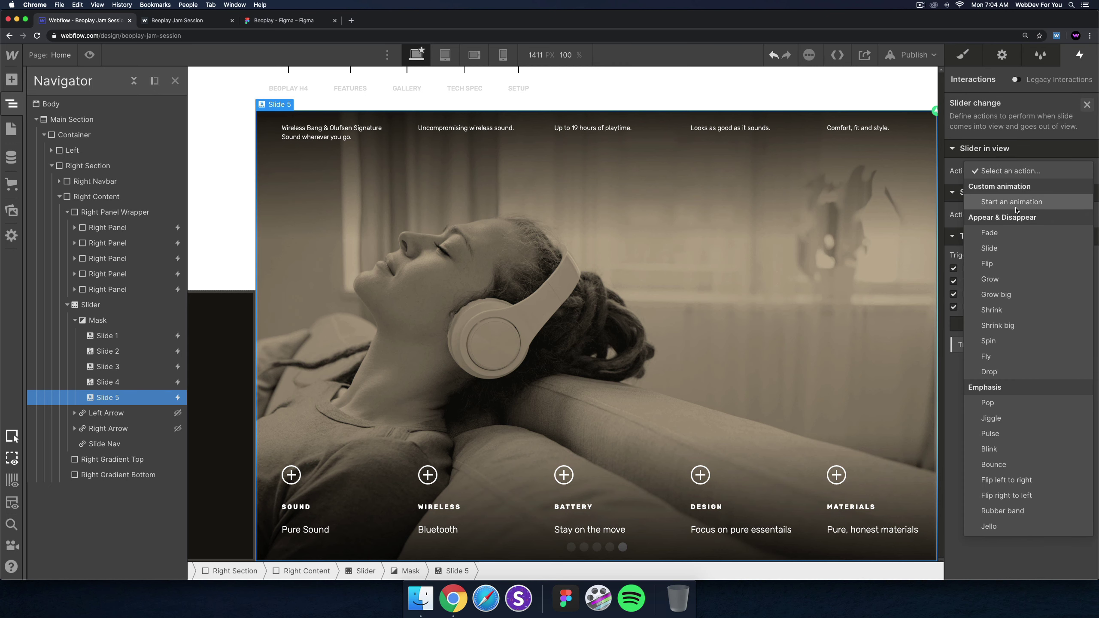
{"action": "left_click", "coordinate": [1015, 208]}
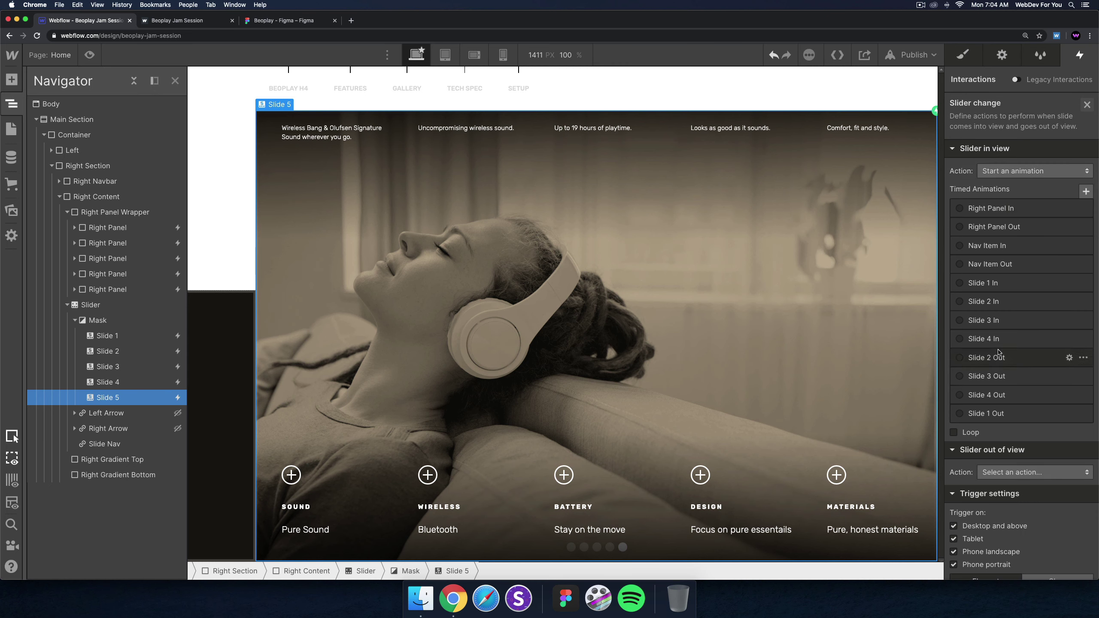
Duplicate the Slide 4 In animation and rename the copy Slide 5 In.
{"action": "left_click", "coordinate": [1082, 340]}
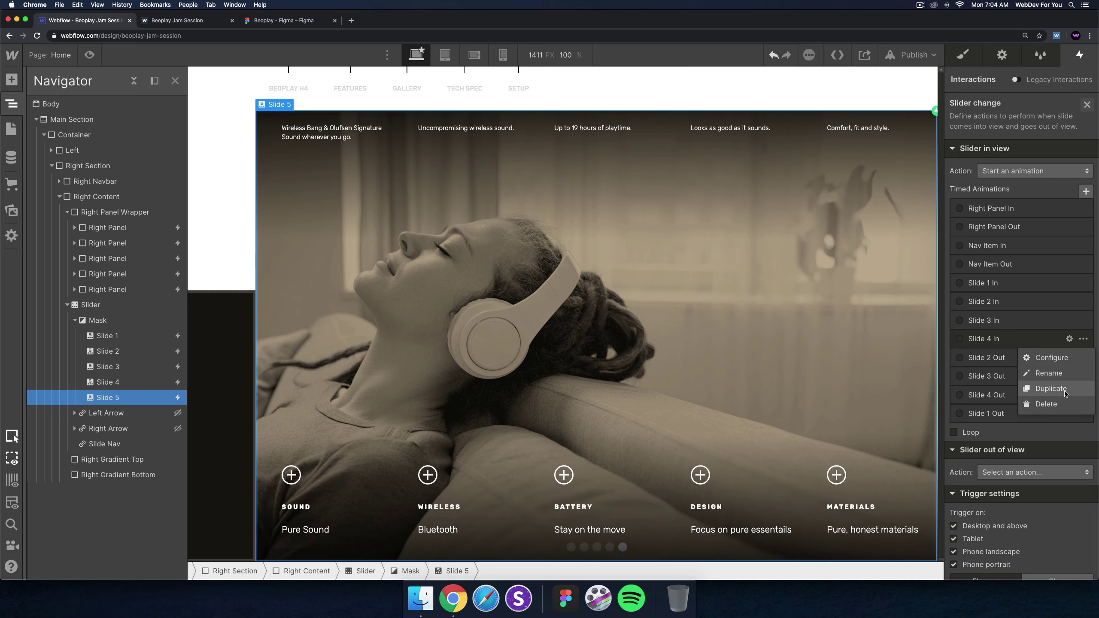
{"action": "left_click", "coordinate": [1047, 384]}
{"action": "left_click", "coordinate": [994, 358]}
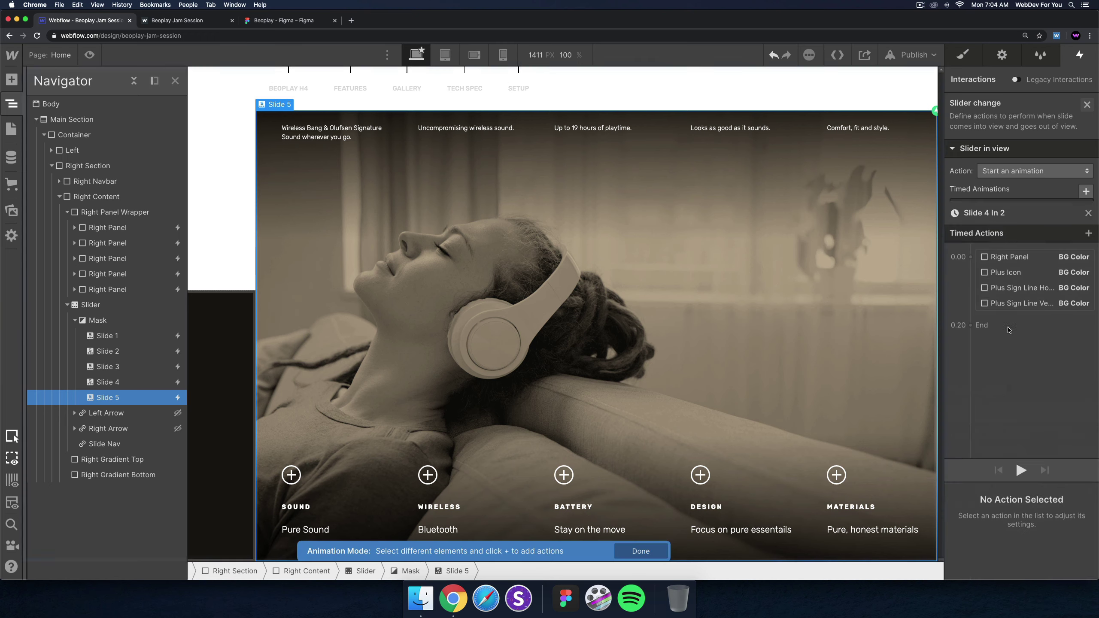
{"action": "left_click", "coordinate": [967, 105]}
{"action": "left_click", "coordinate": [968, 104]}
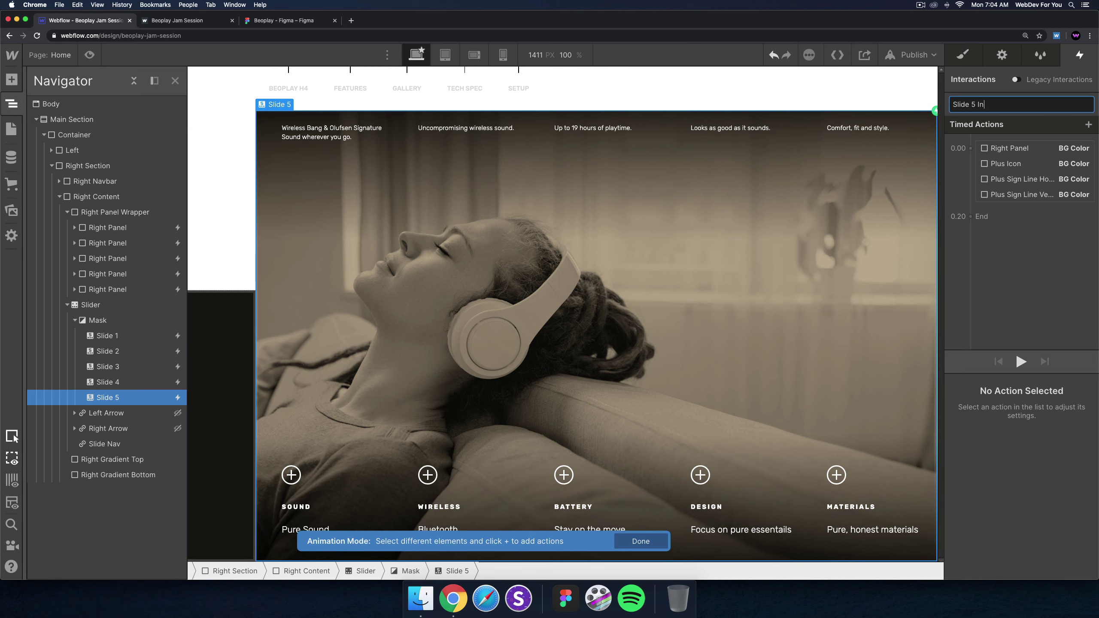
{"action": "key", "text": "Return"}
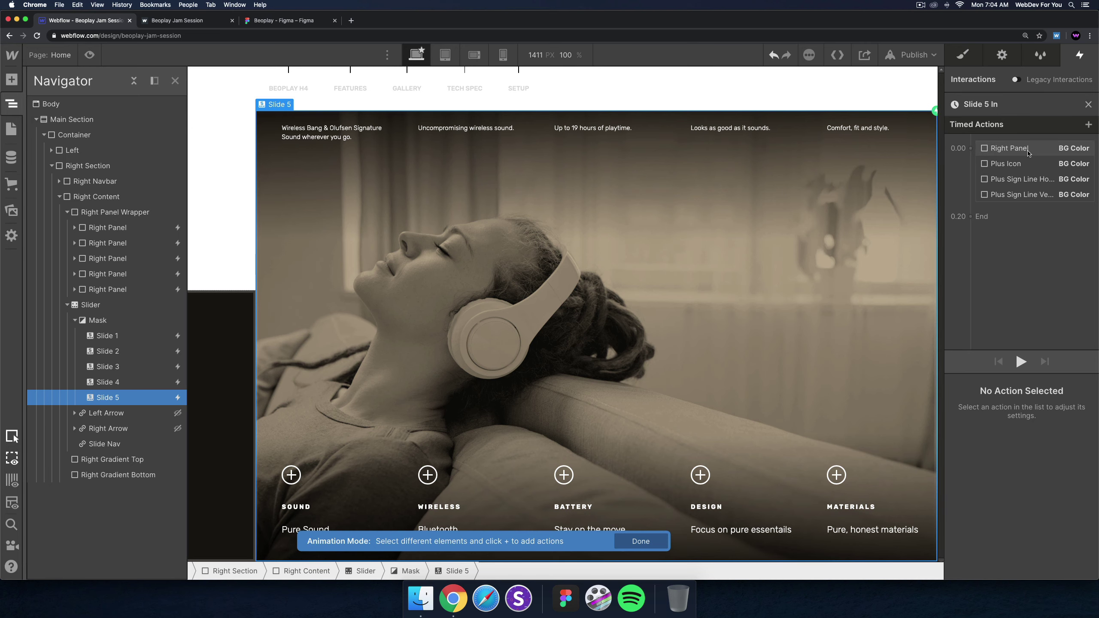
Retarget the Right Panel and Plus Icon actions in Slide 5 In to the Materials panel and its plus icon.
{"action": "left_click", "coordinate": [1028, 151]}
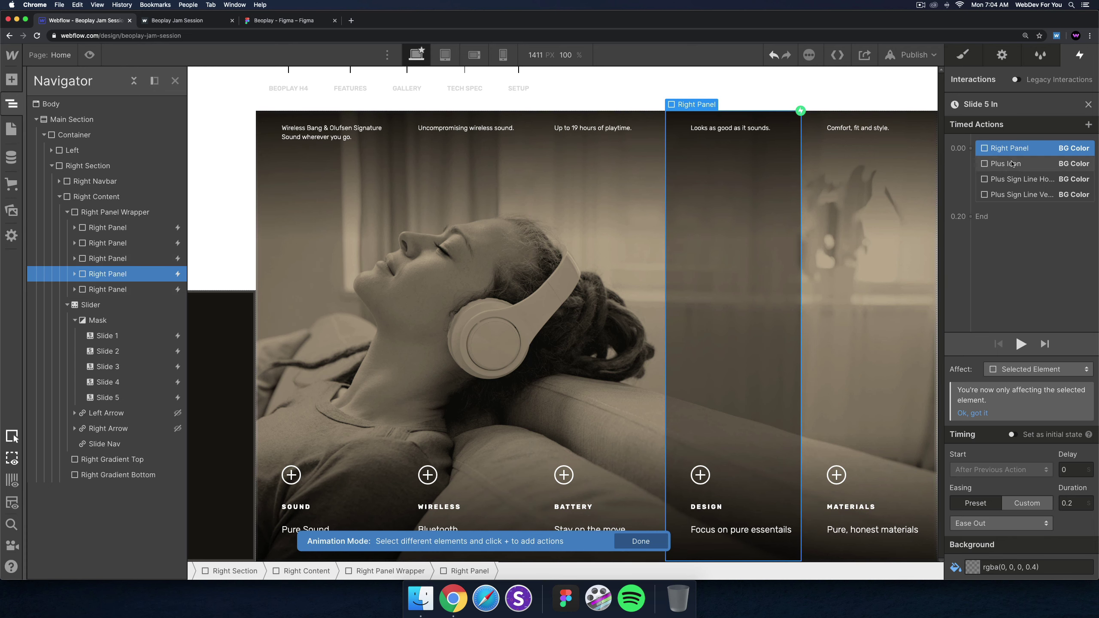
{"action": "right_click", "coordinate": [991, 163]}
{"action": "left_click", "coordinate": [1017, 184]}
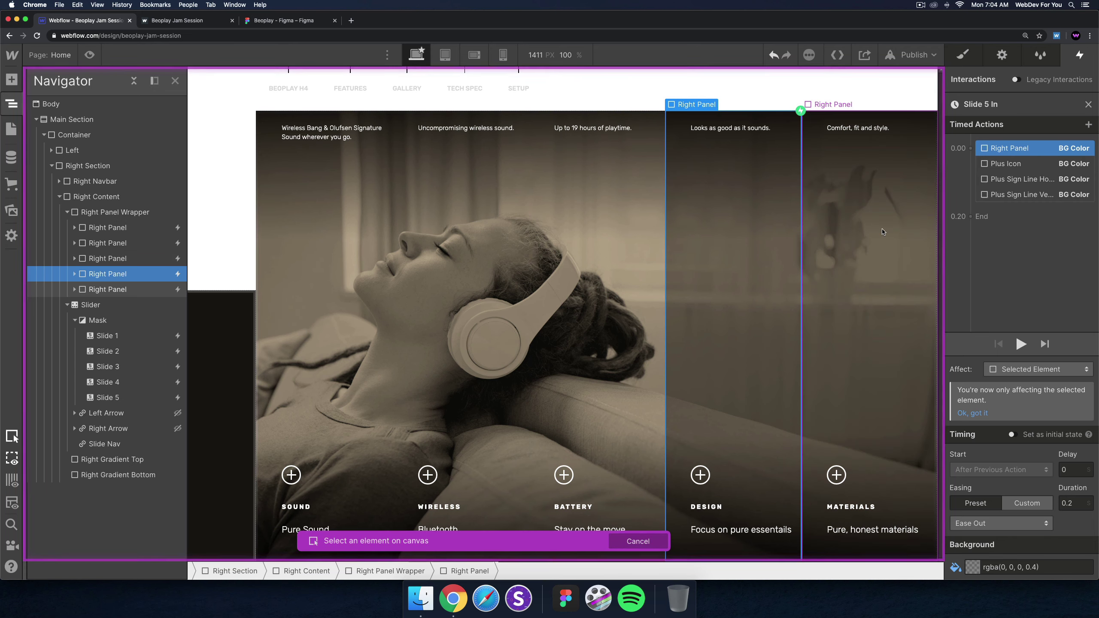
{"action": "left_click", "coordinate": [1010, 168]}
{"action": "left_click", "coordinate": [1010, 168]}
{"action": "right_click", "coordinate": [1010, 170]}
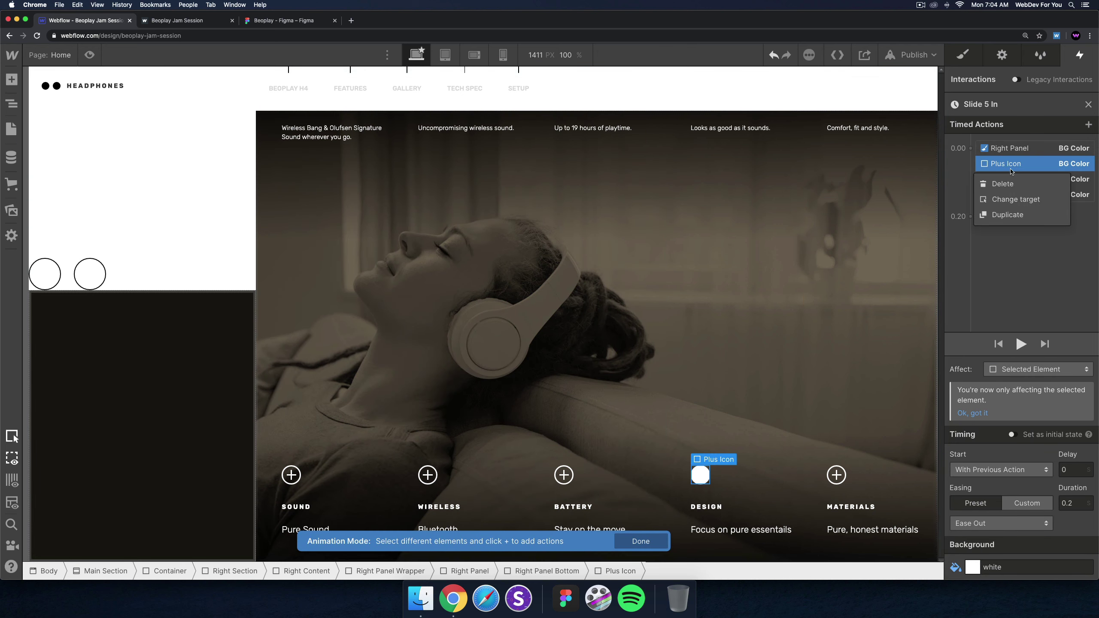
{"action": "left_click", "coordinate": [1012, 201]}
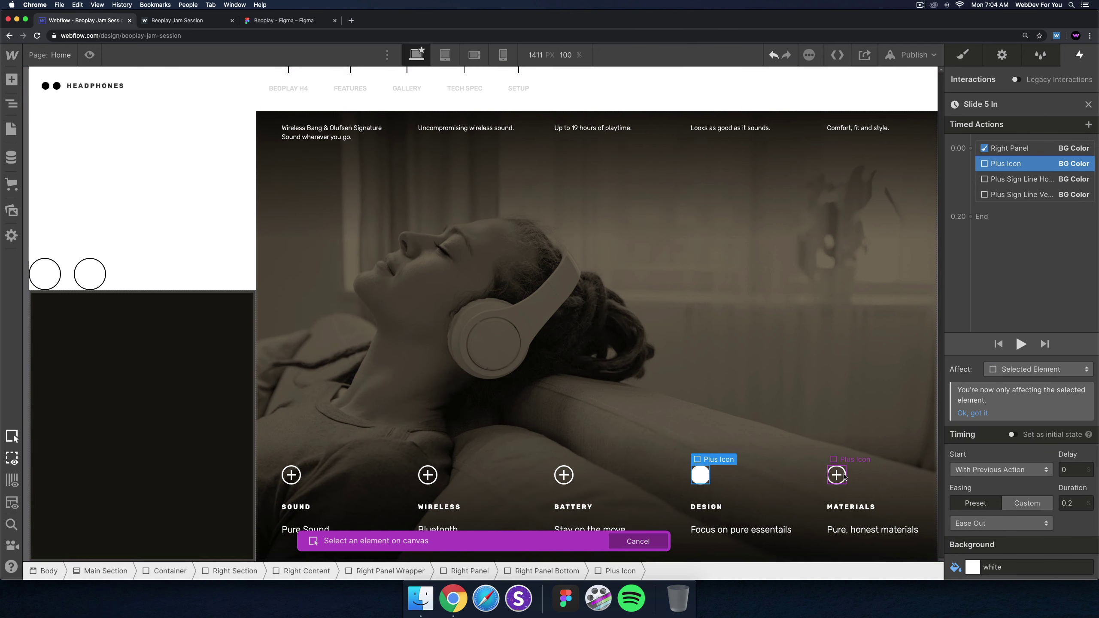
{"action": "left_click", "coordinate": [1010, 166]}
Retarget the horizontal and vertical plus sign line actions in Slide 5 In to the Materials panel's plus sign.
{"action": "left_click", "coordinate": [1031, 181]}
{"action": "right_click", "coordinate": [1032, 183]}
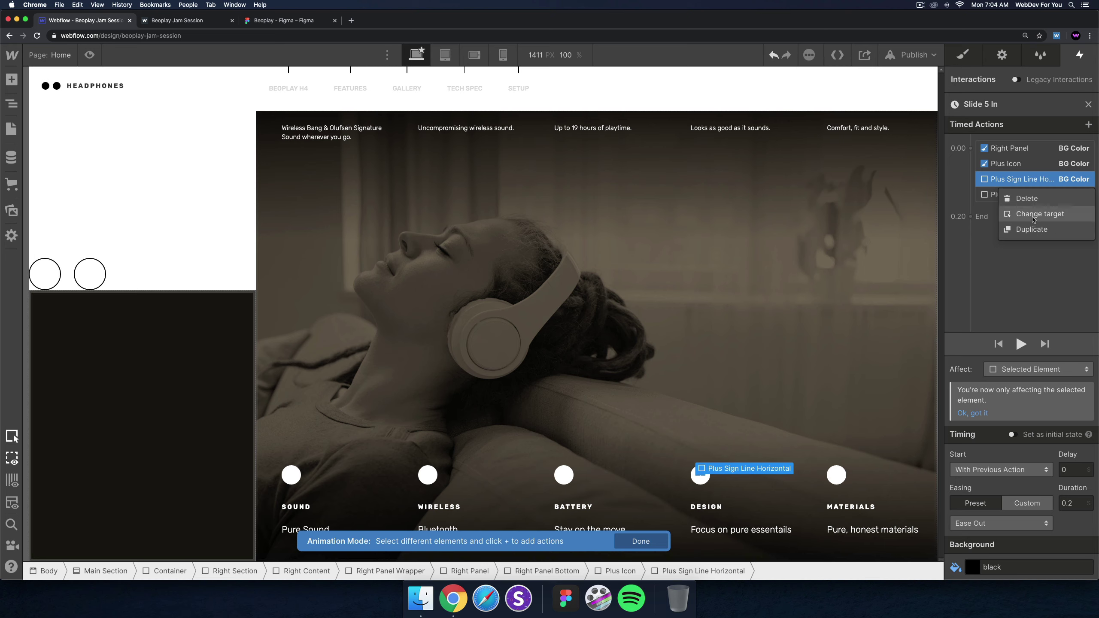
{"action": "left_click", "coordinate": [1035, 213]}
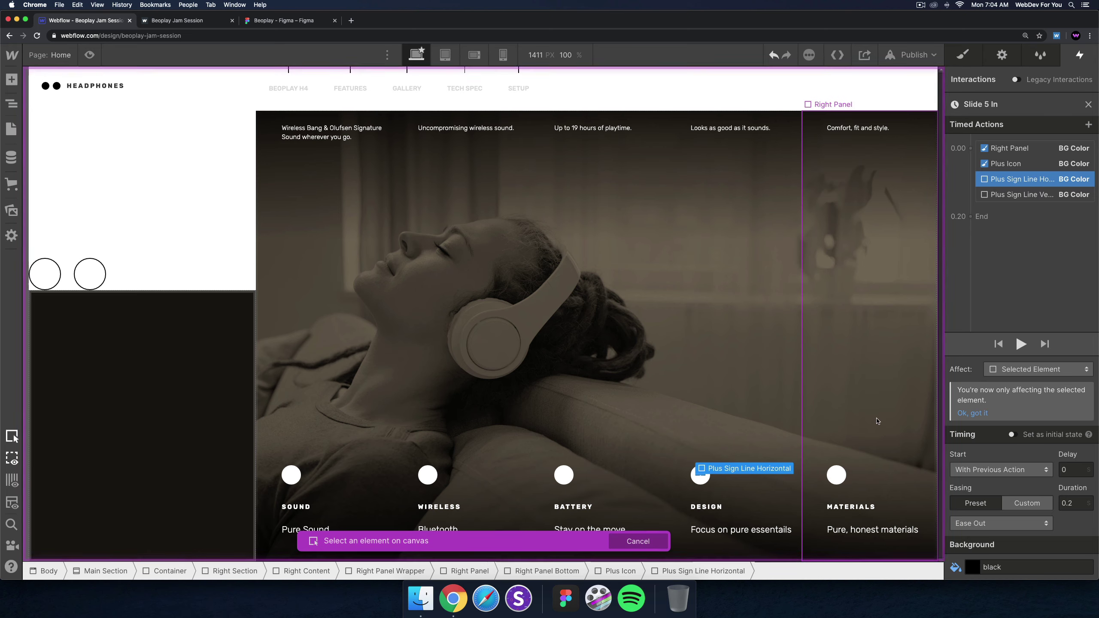
{"action": "left_click", "coordinate": [834, 476]}
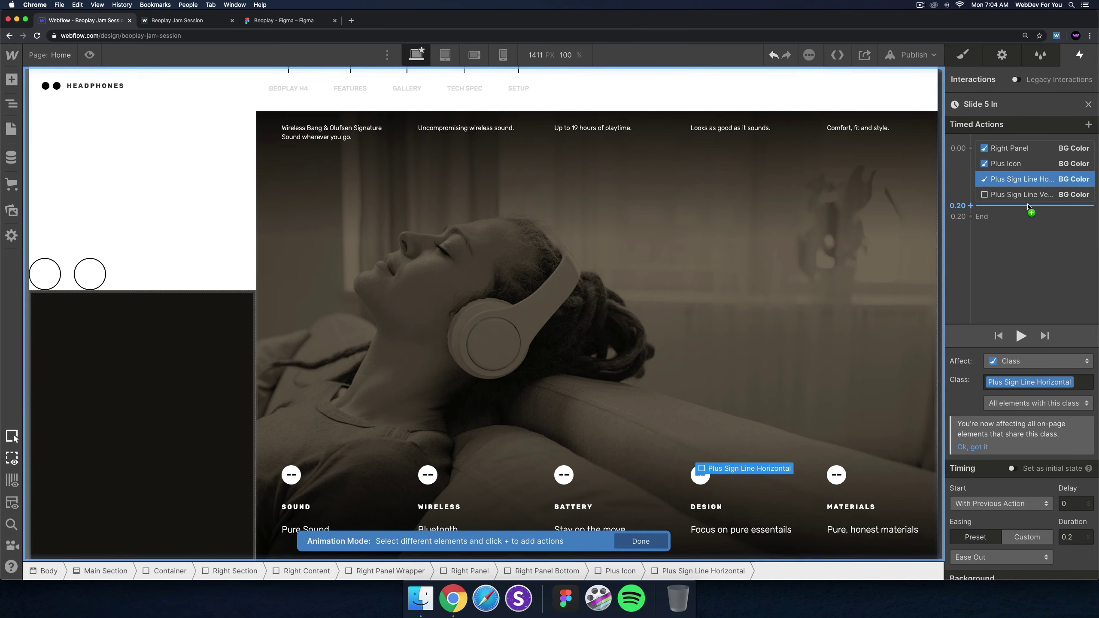
{"action": "left_click", "coordinate": [1021, 195]}
{"action": "right_click", "coordinate": [1021, 197]}
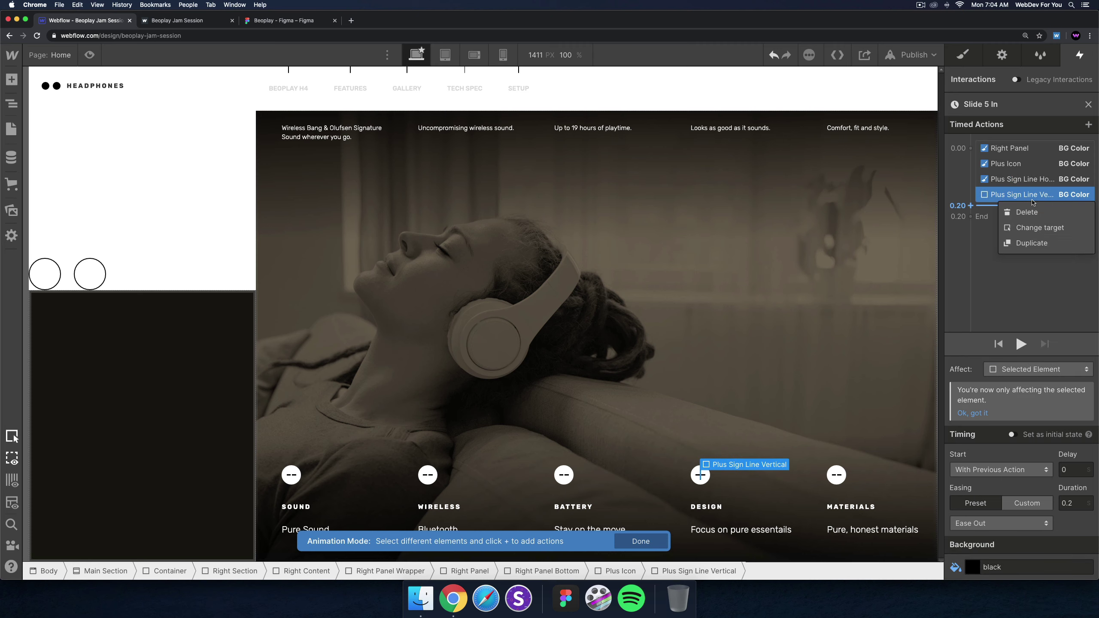
{"action": "left_click", "coordinate": [1035, 228]}
{"action": "left_click", "coordinate": [836, 476]}
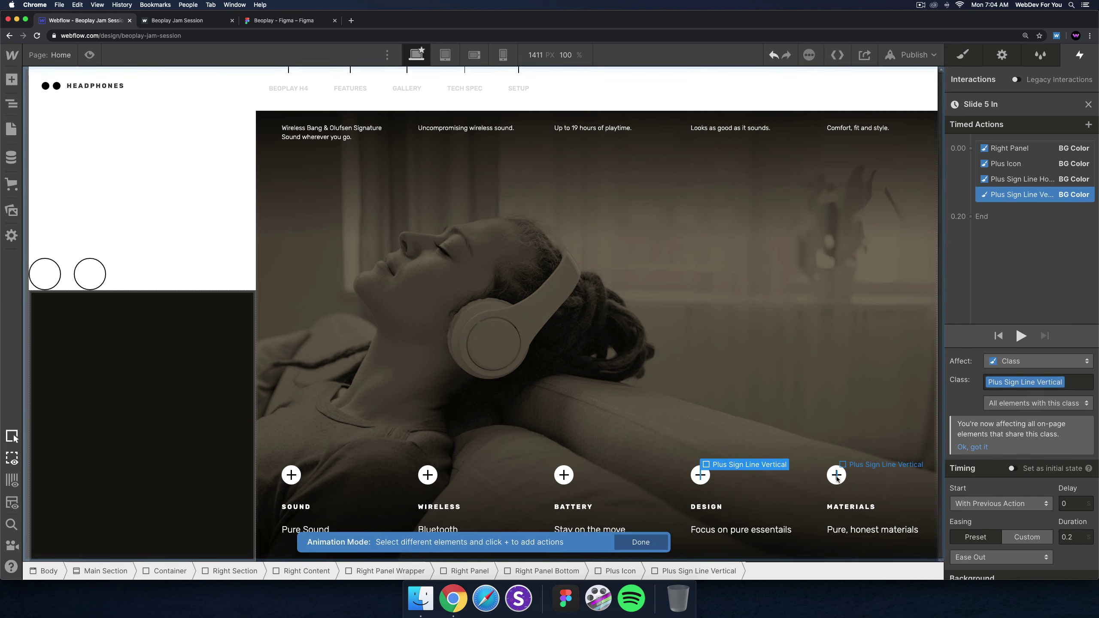
Set all four Slide 5 In actions to affect only the Selected Element and close the animation.
{"action": "left_click", "coordinate": [1031, 152]}
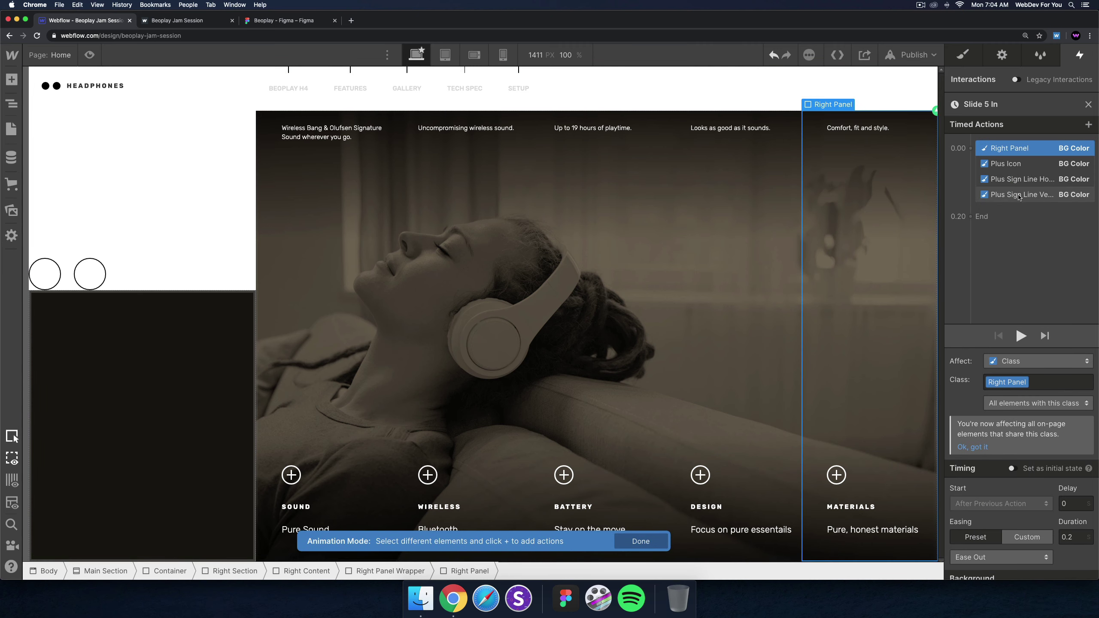
{"action": "left_click", "coordinate": [1019, 195], "text": "shift"}
{"action": "left_click", "coordinate": [1016, 362]}
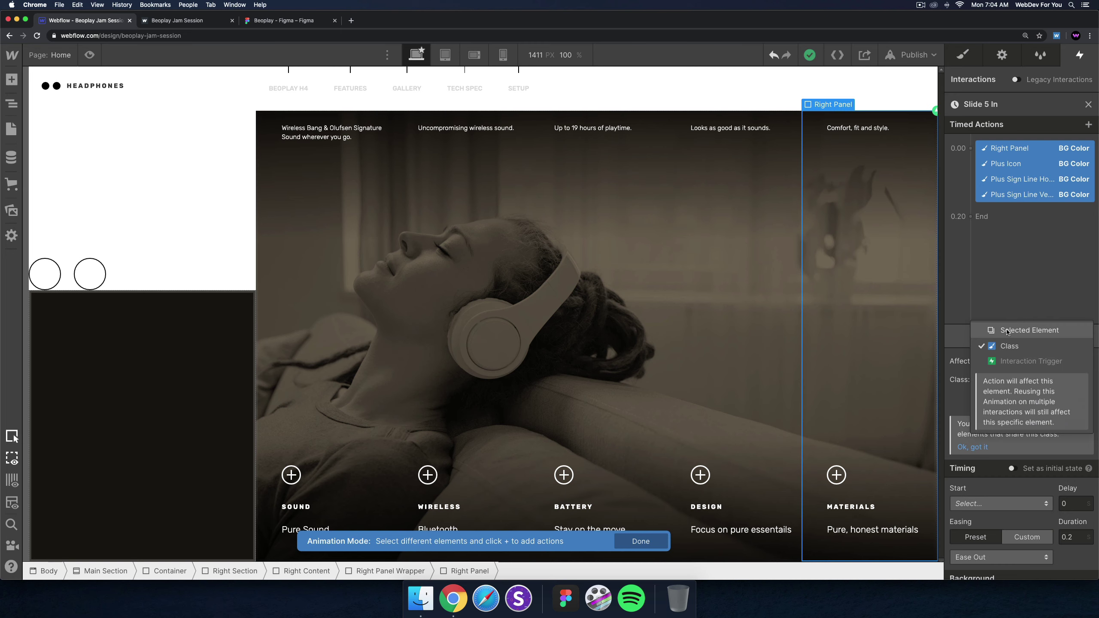
{"action": "left_click", "coordinate": [1006, 333]}
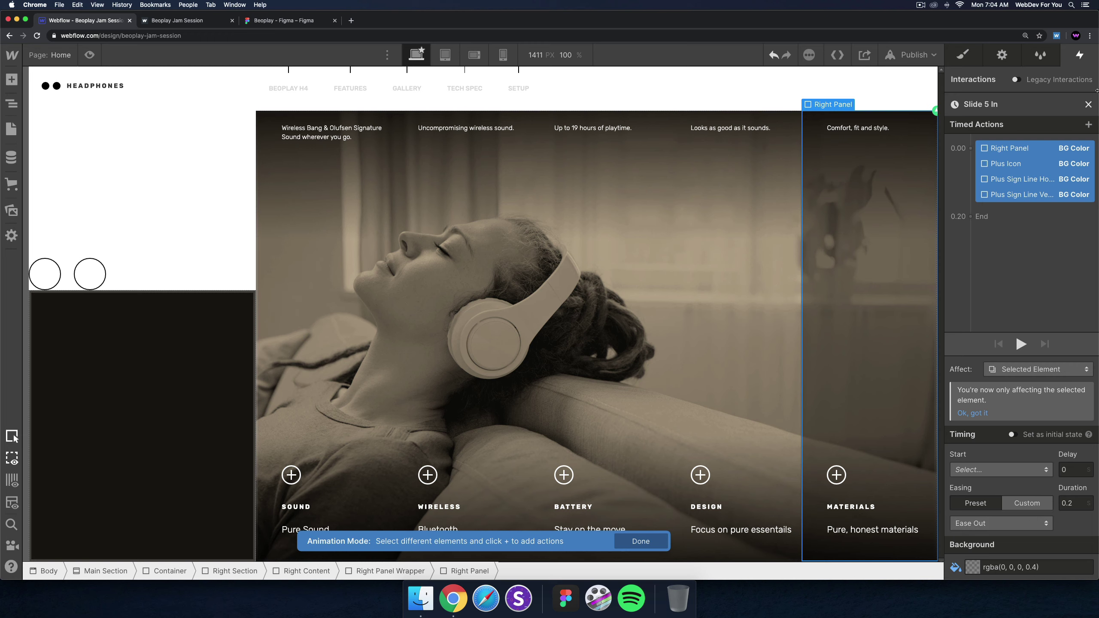
{"action": "left_click", "coordinate": [1088, 105]}
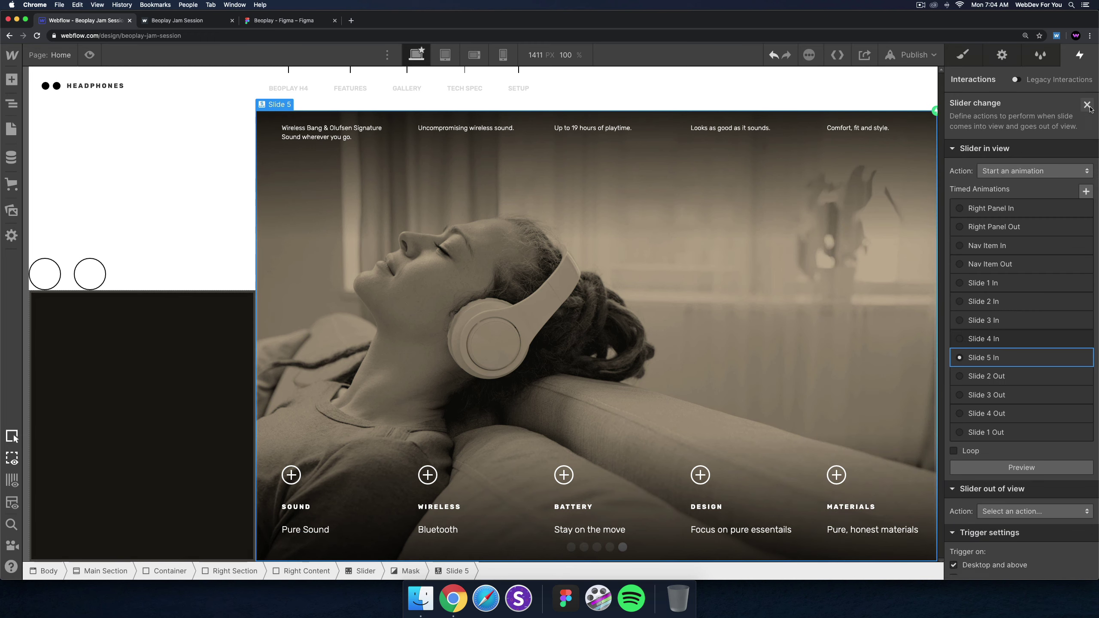
Set Slide 5's slider-out-of-view action to Start an animation and duplicate the Slide 5 In animation.
{"action": "scroll", "coordinate": [1018, 435], "scroll_direction": "down", "scroll_amount": 3}
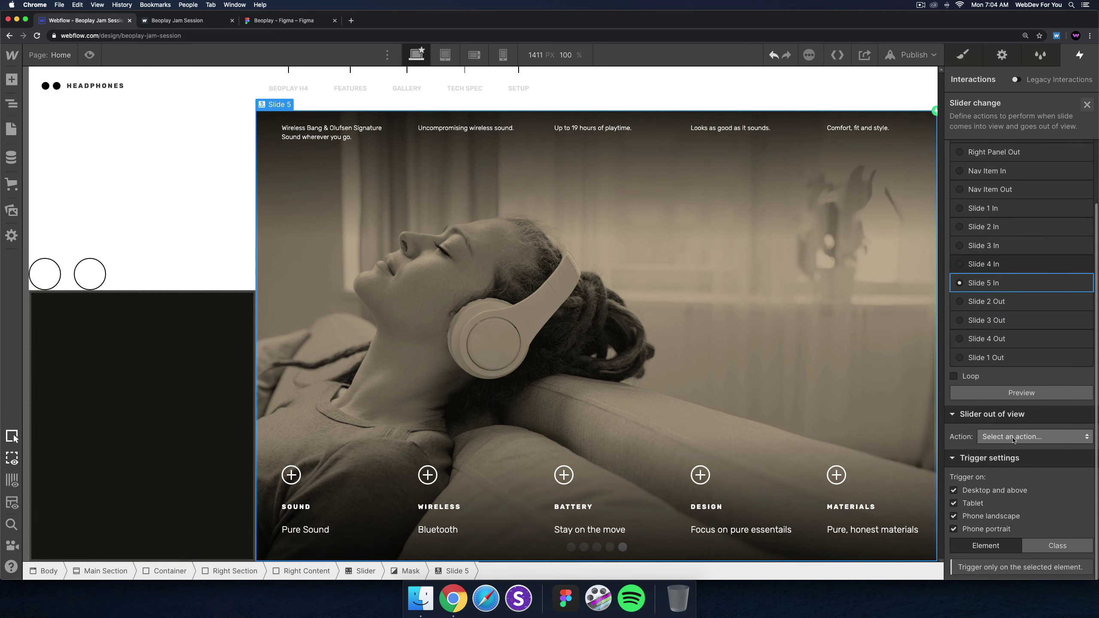
{"action": "left_click", "coordinate": [1018, 435]}
{"action": "left_click", "coordinate": [1016, 245]}
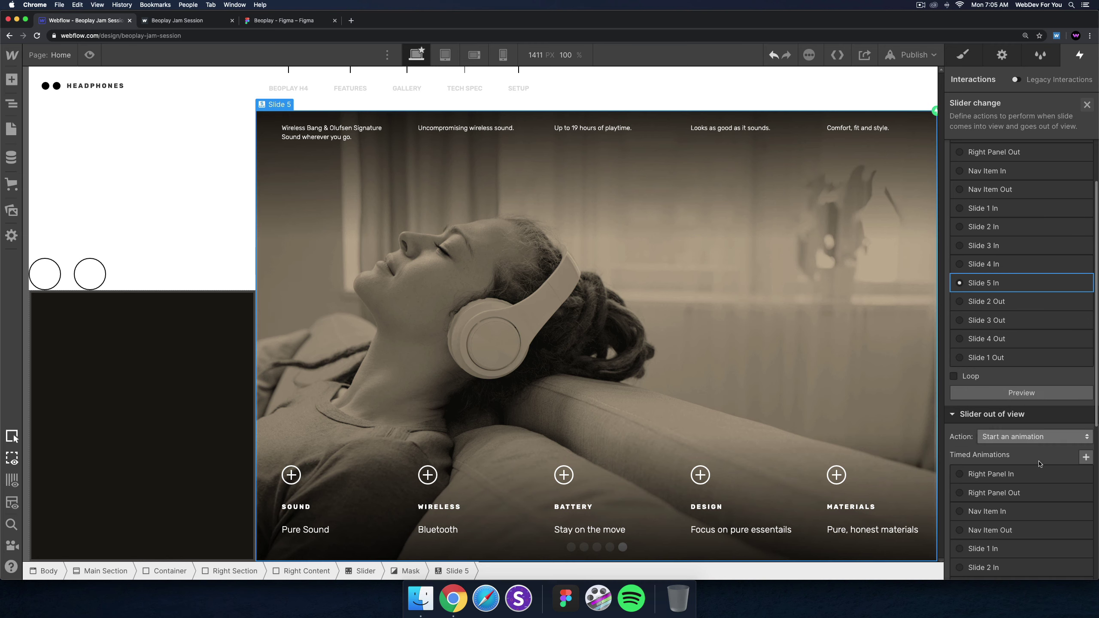
{"action": "scroll", "coordinate": [1007, 347], "scroll_direction": "down", "scroll_amount": 5}
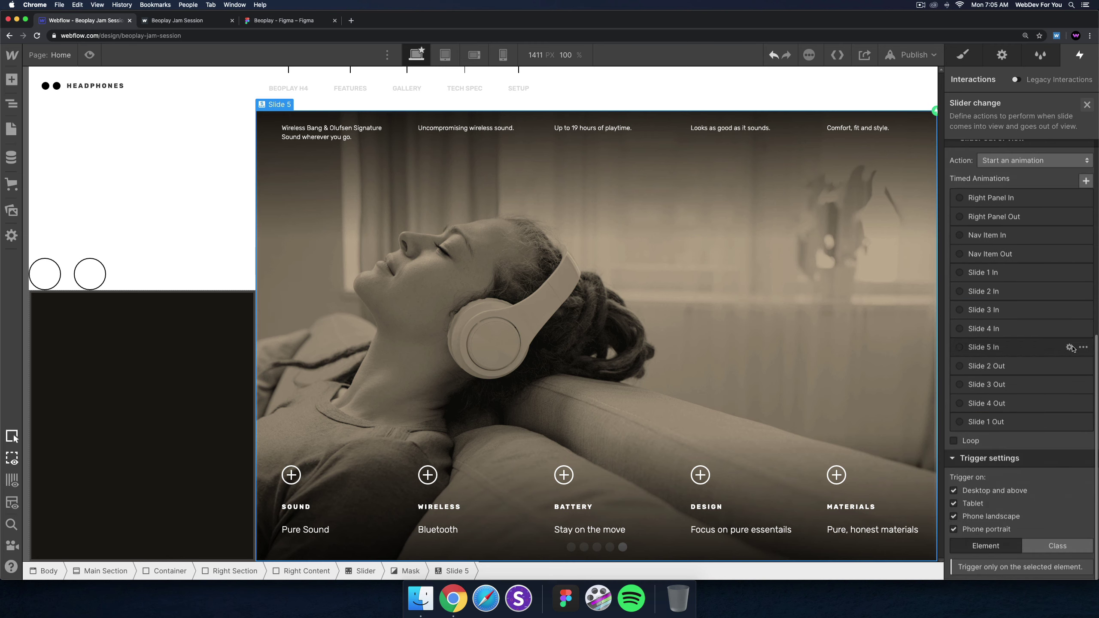
{"action": "left_click", "coordinate": [1084, 347]}
{"action": "left_click", "coordinate": [1051, 397]}
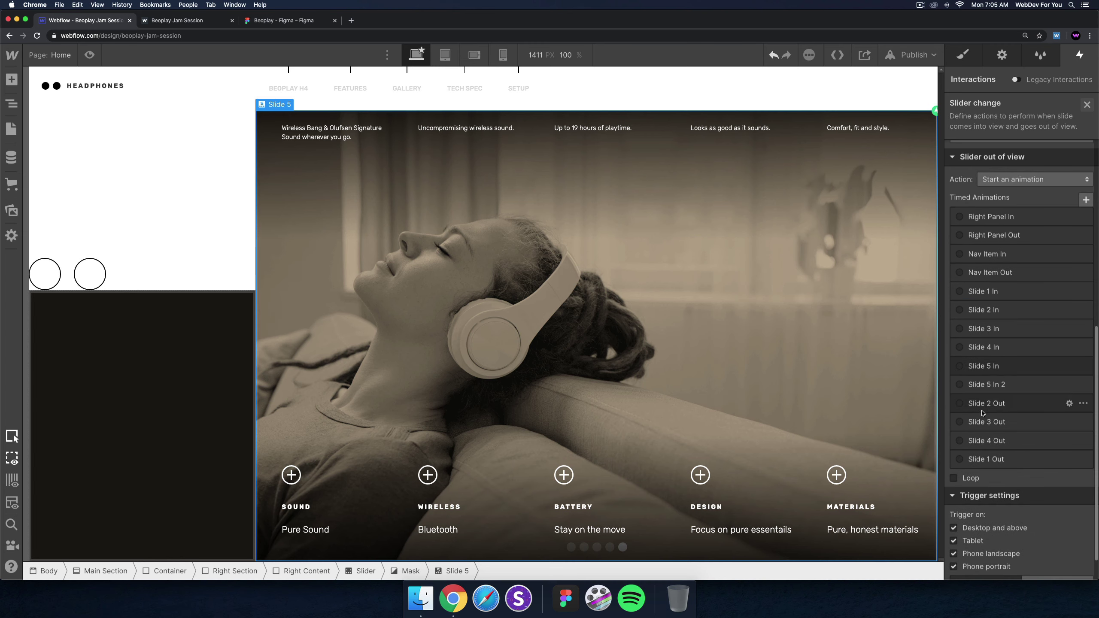
Assign the copy of Slide 5 In as the out-of-view animation and rename it Slide 5 Out.
{"action": "left_click", "coordinate": [988, 384]}
{"action": "left_click", "coordinate": [1069, 384]}
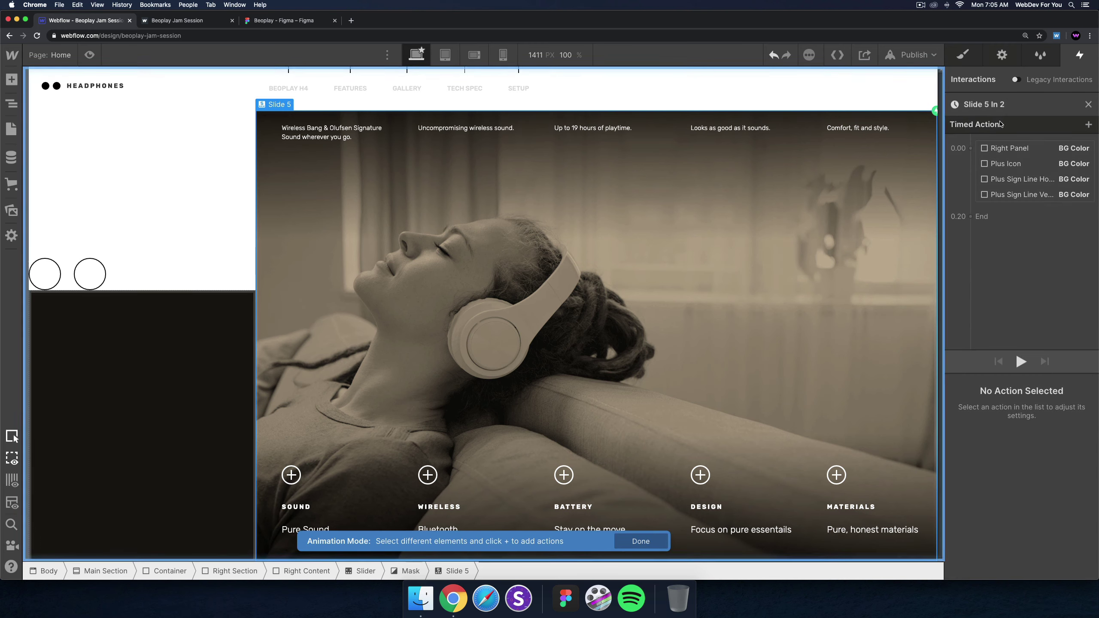
{"action": "left_click", "coordinate": [975, 104]}
{"action": "left_click", "coordinate": [976, 104]}
{"action": "type", "text": "Out"}
{"action": "key", "text": "Return"}
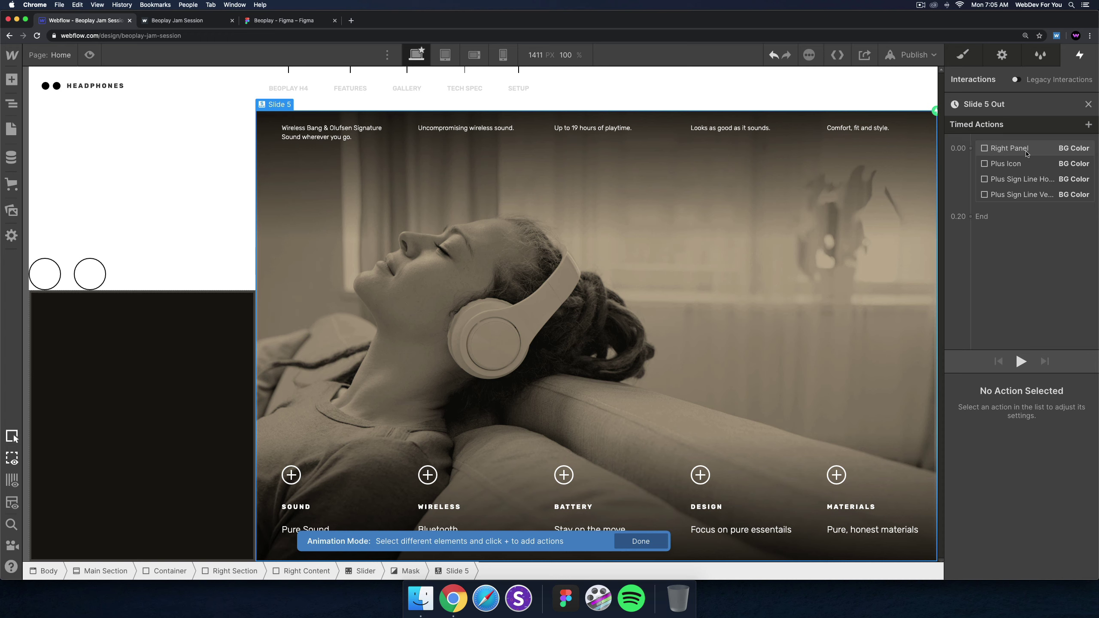
Make the background colors of the Right Panel and Plus Icon actions in Slide 5 Out fully transparent.
{"action": "left_click", "coordinate": [1026, 152]}
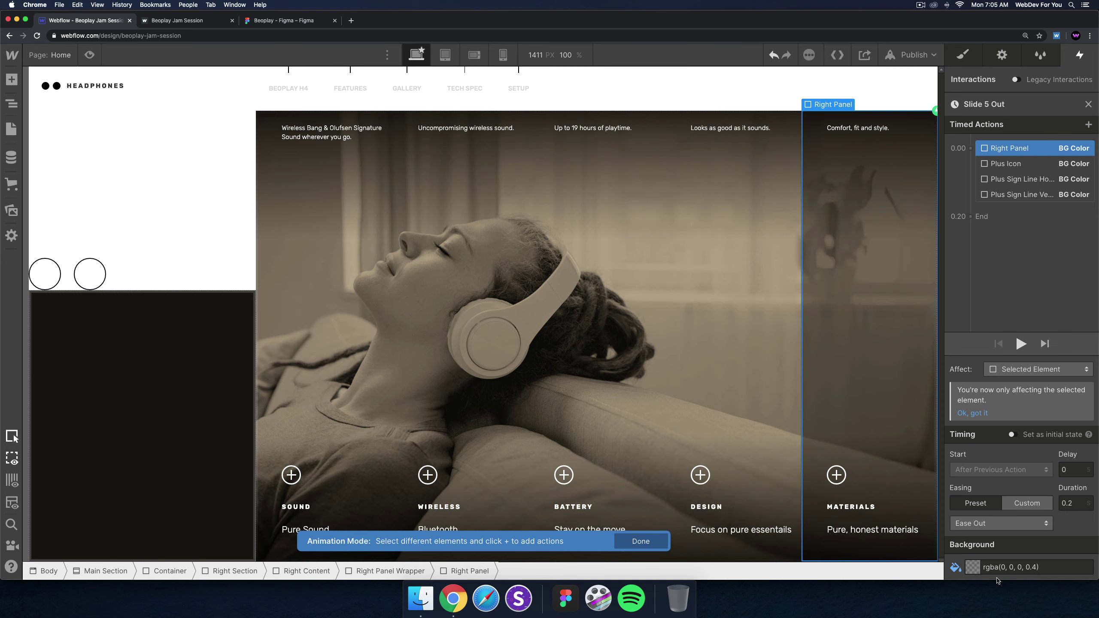
{"action": "left_click", "coordinate": [972, 570]}
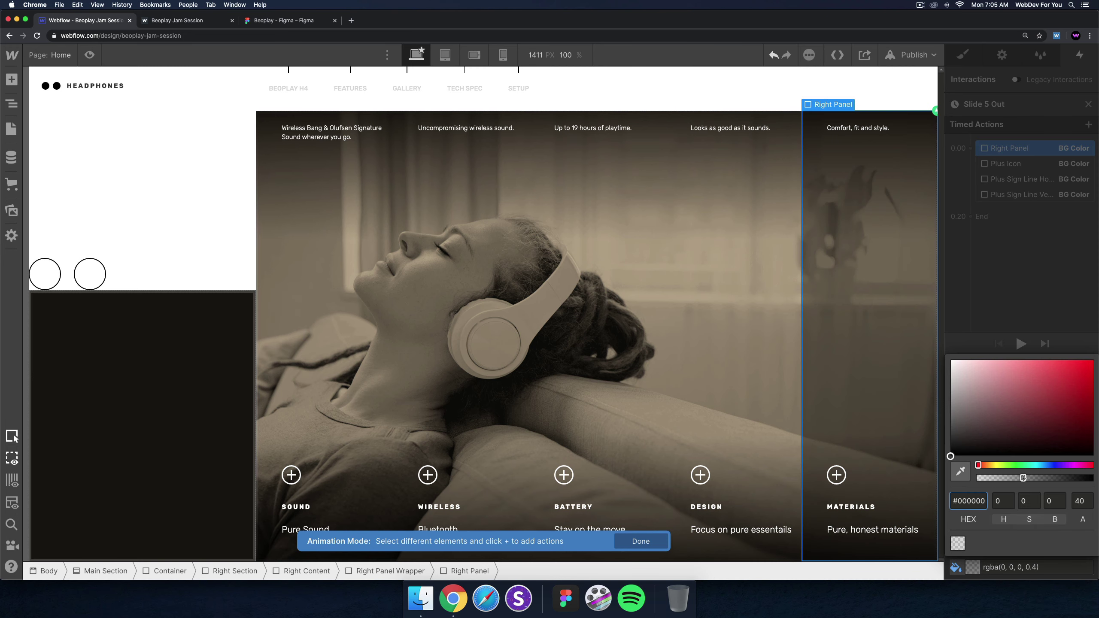
{"action": "left_click_drag", "start_coordinate": [1023, 478], "coordinate": [966, 480]}
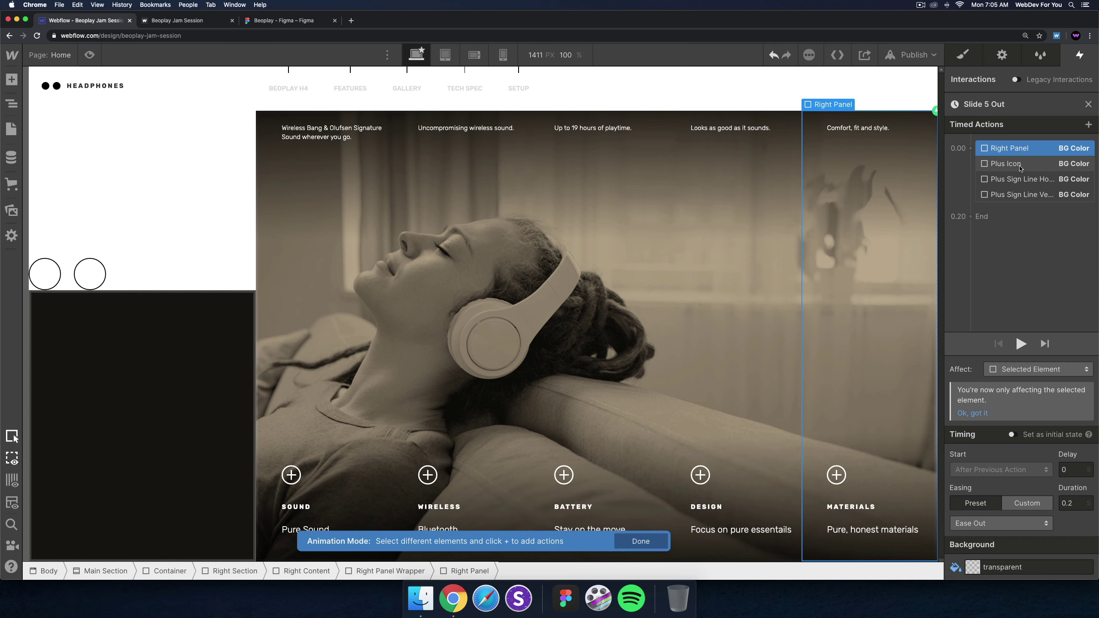
{"action": "left_click", "coordinate": [1008, 163]}
{"action": "left_click", "coordinate": [973, 567]}
{"action": "left_click_drag", "start_coordinate": [1082, 477], "coordinate": [979, 477]}
{"action": "left_click", "coordinate": [1001, 184]}
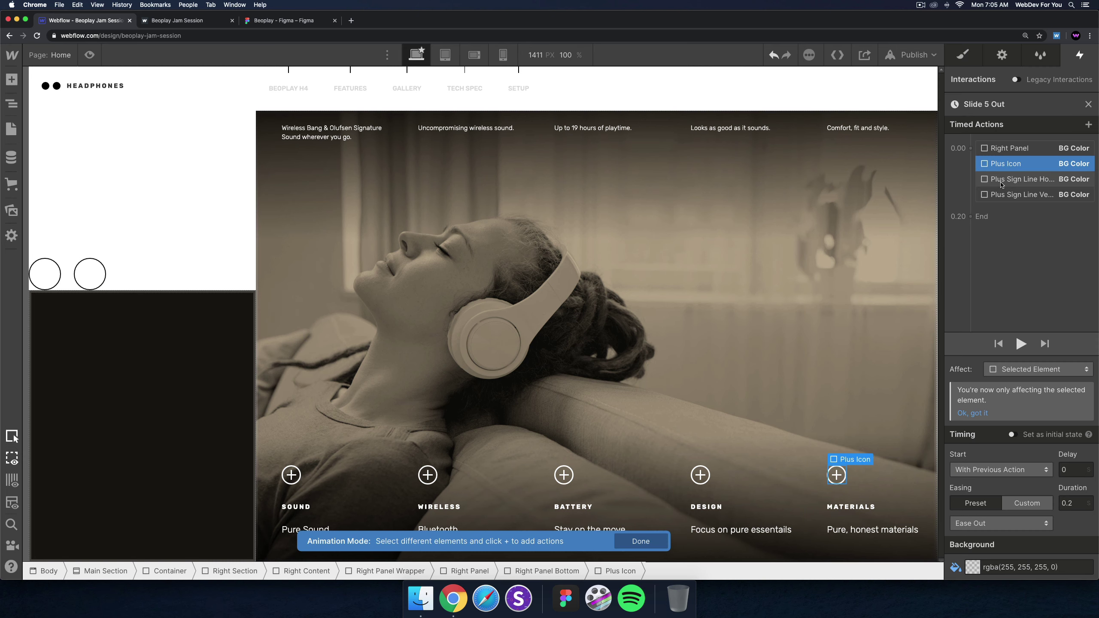
Set the background of both plus sign line actions in Slide 5 Out to white and close the animation.
{"action": "left_click", "coordinate": [1001, 184]}
{"action": "left_click", "coordinate": [975, 567]}
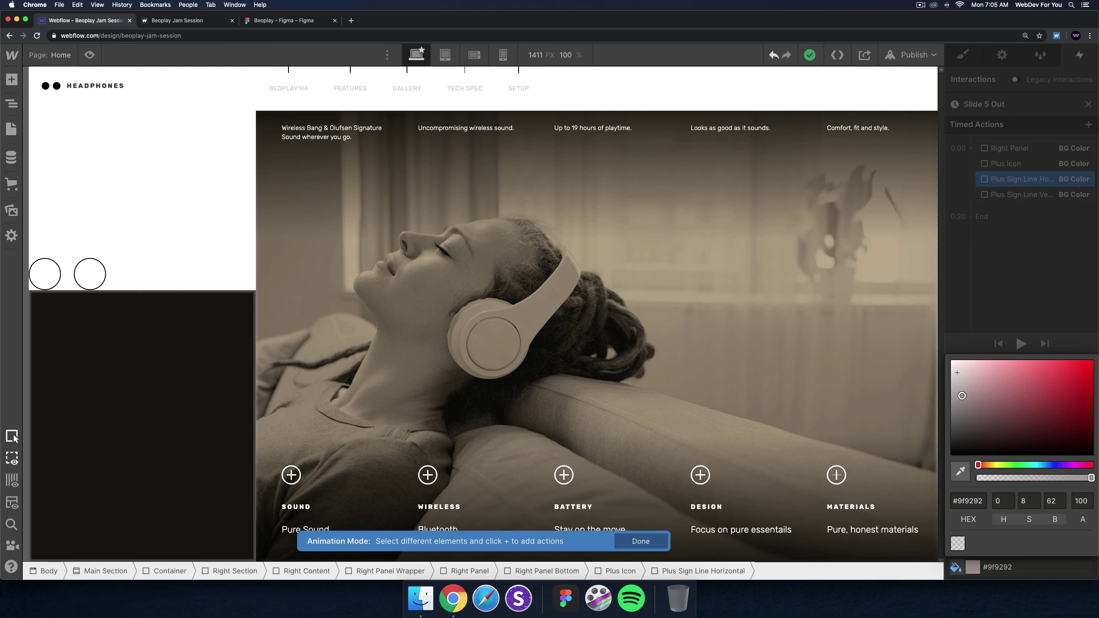
{"action": "left_click", "coordinate": [1014, 194]}
{"action": "left_click", "coordinate": [1014, 195]}
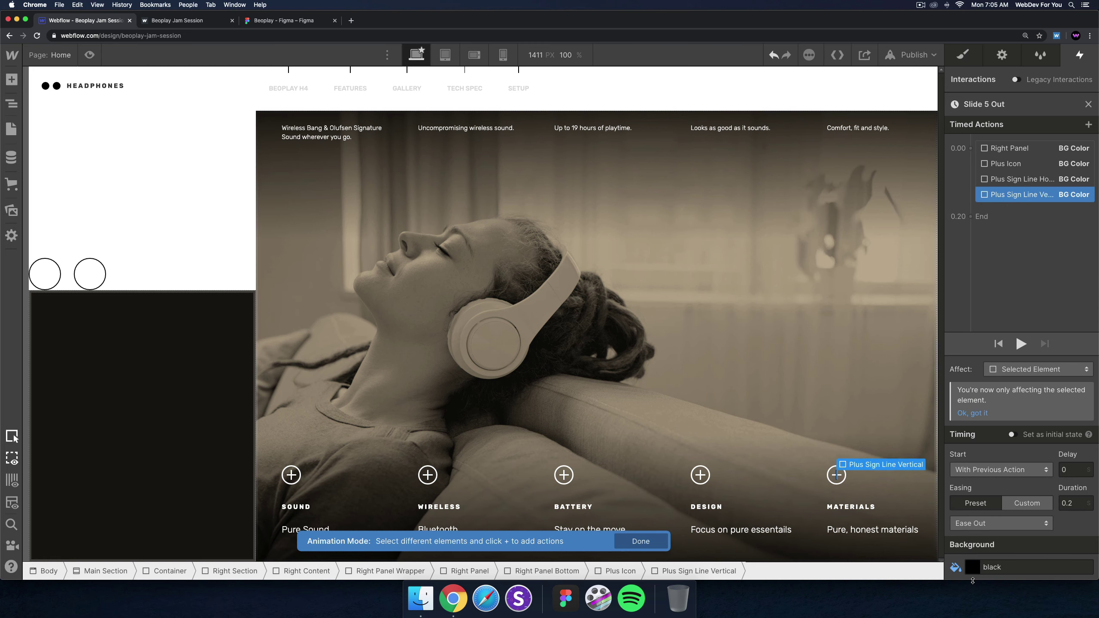
{"action": "left_click", "coordinate": [972, 578]}
{"action": "left_click", "coordinate": [951, 360]}
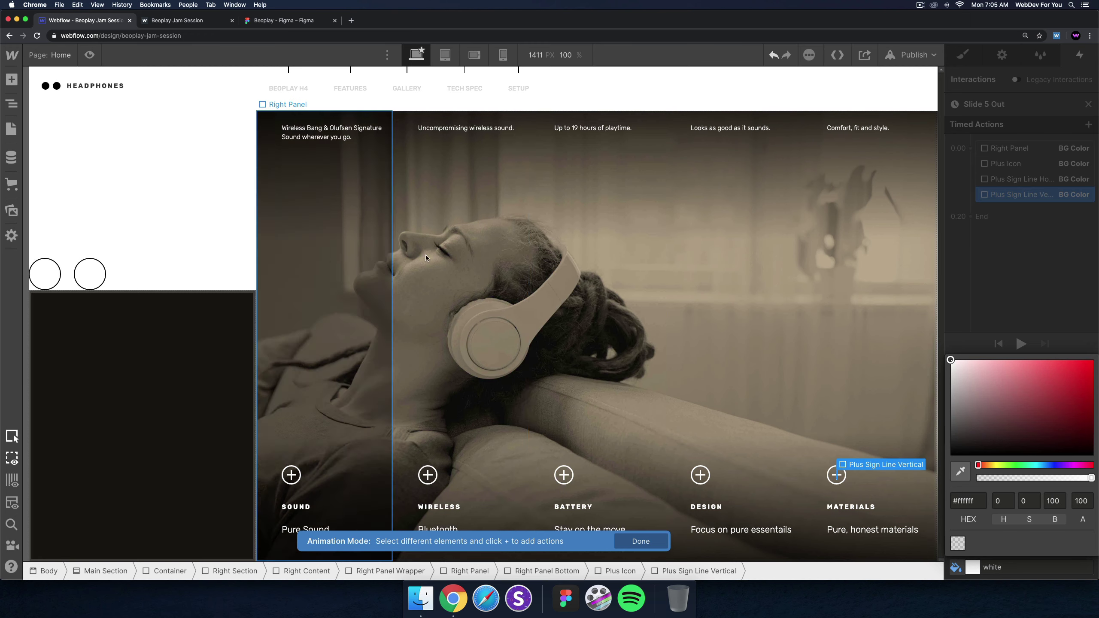
{"action": "left_click", "coordinate": [1016, 282]}
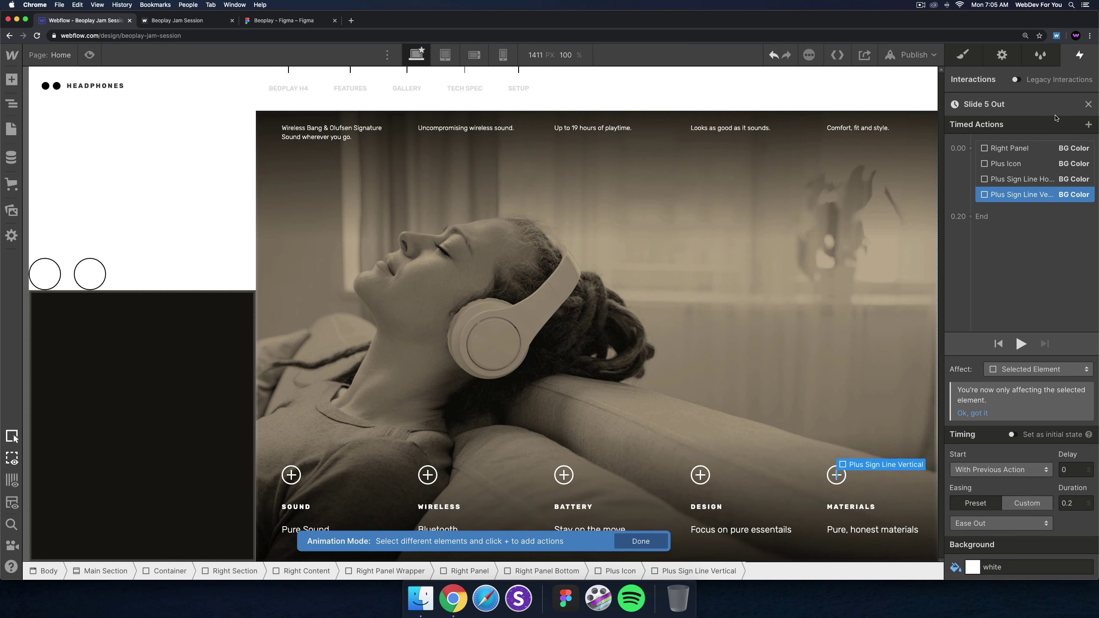
{"action": "left_click", "coordinate": [1087, 104]}
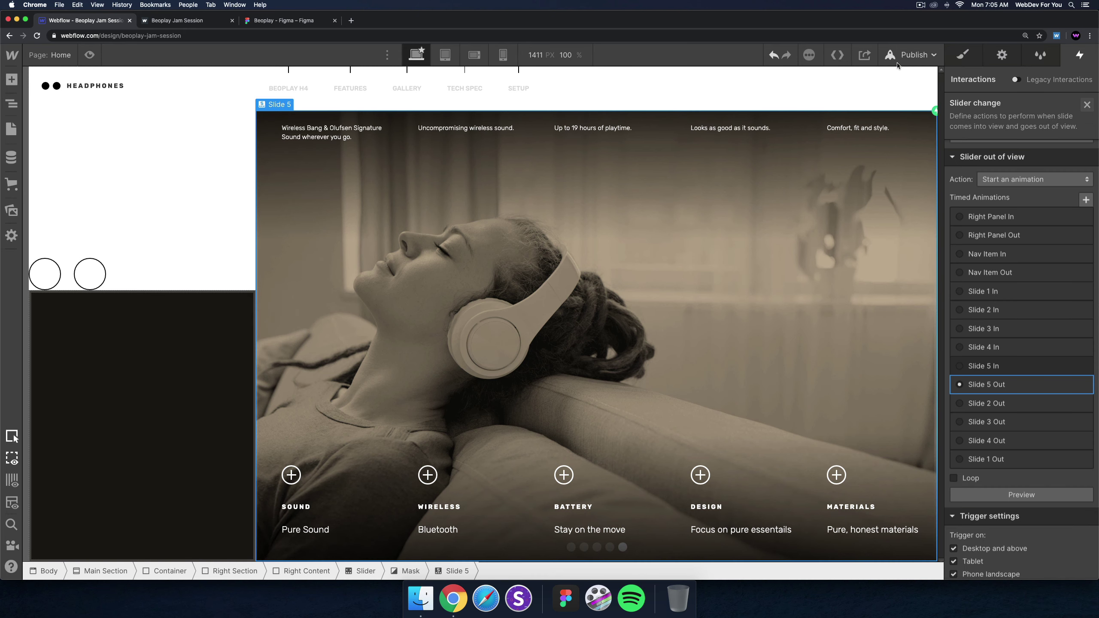
Publish the site to its webflow.io domain and open the published page.
{"action": "left_click", "coordinate": [912, 54]}
{"action": "left_click", "coordinate": [880, 217]}
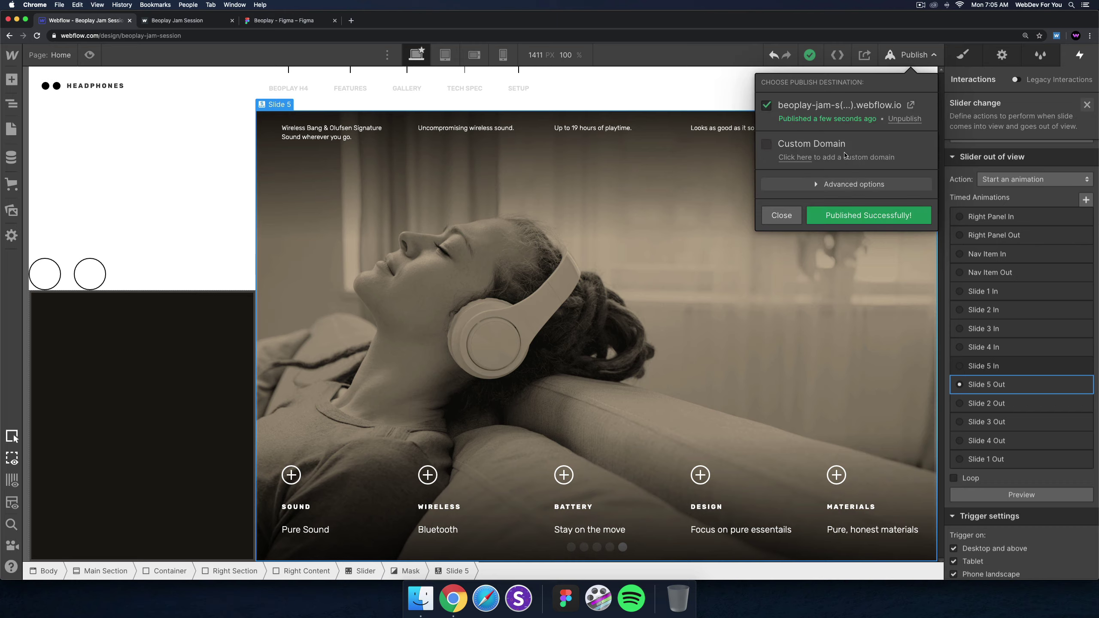
{"action": "left_click", "coordinate": [911, 106]}
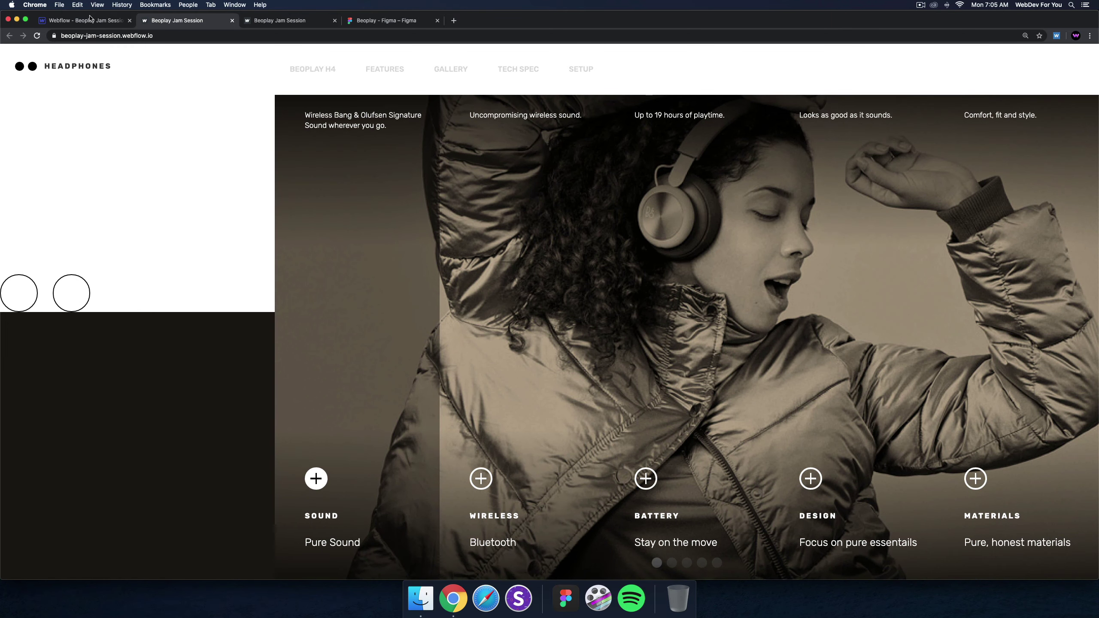
Compare the slider in the Webflow Designer with the published page and check how its panels react on hover.
{"action": "left_click", "coordinate": [90, 19]}
{"action": "left_click", "coordinate": [794, 222]}
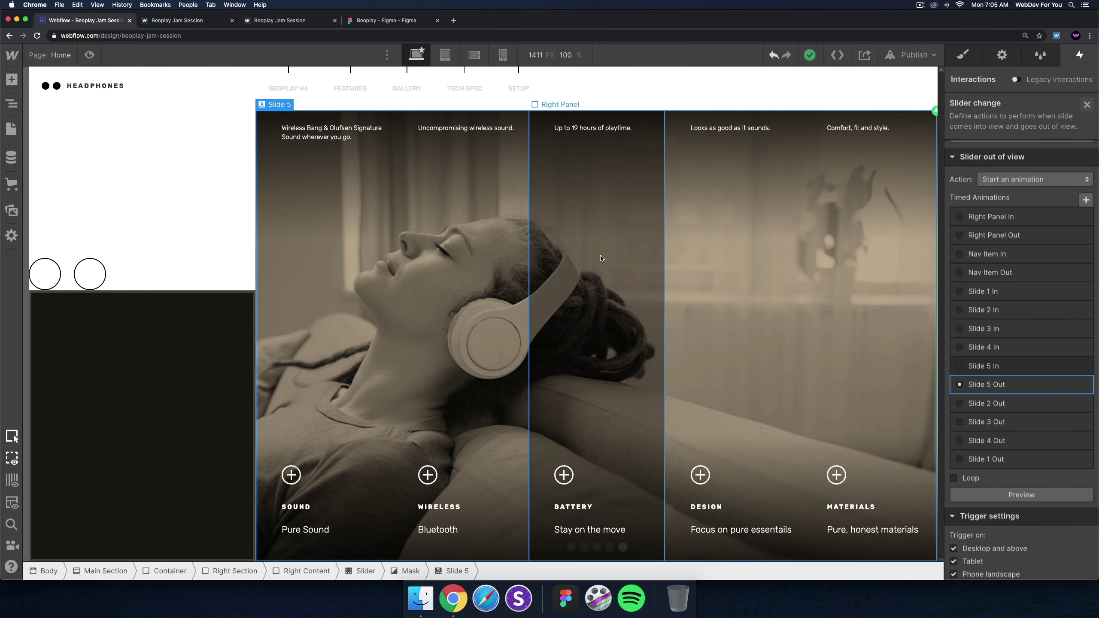
{"action": "left_click", "coordinate": [208, 20]}
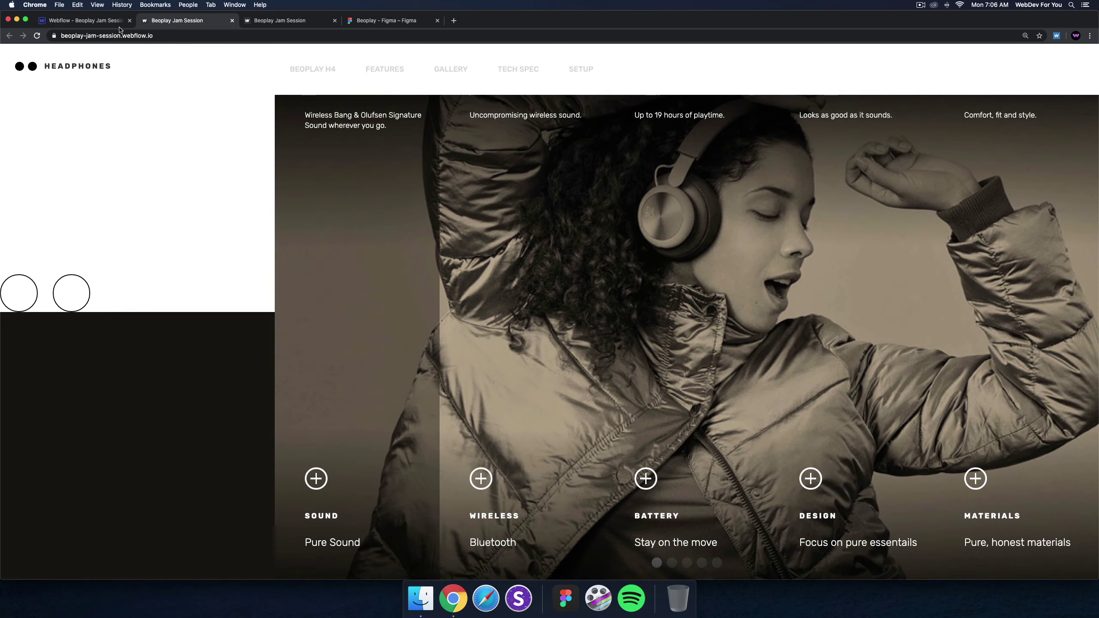
Return to the Webflow Designer and delete the mouse hover trigger from the Right Panel class.
{"action": "left_click", "coordinate": [100, 21]}
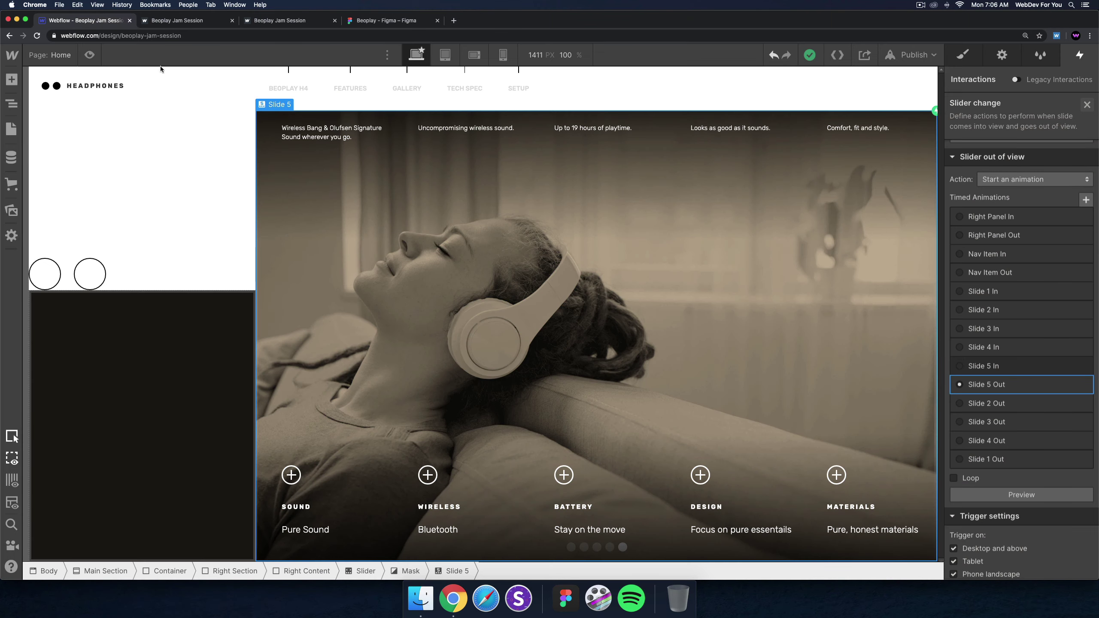
{"action": "left_click", "coordinate": [329, 268]}
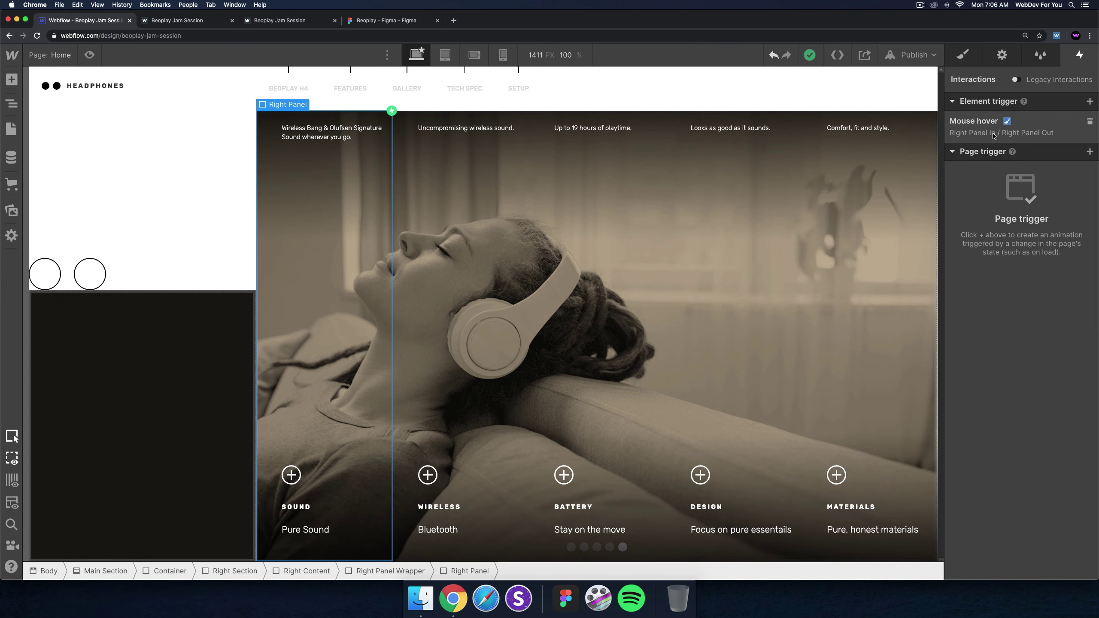
{"action": "left_click", "coordinate": [1090, 122]}
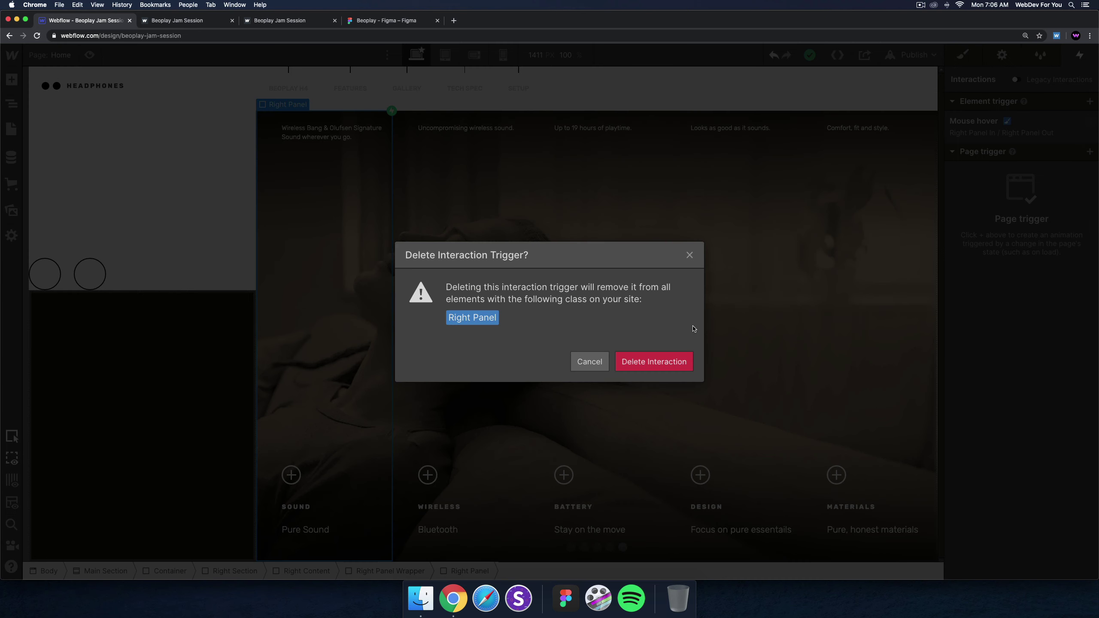
{"action": "left_click", "coordinate": [653, 363]}
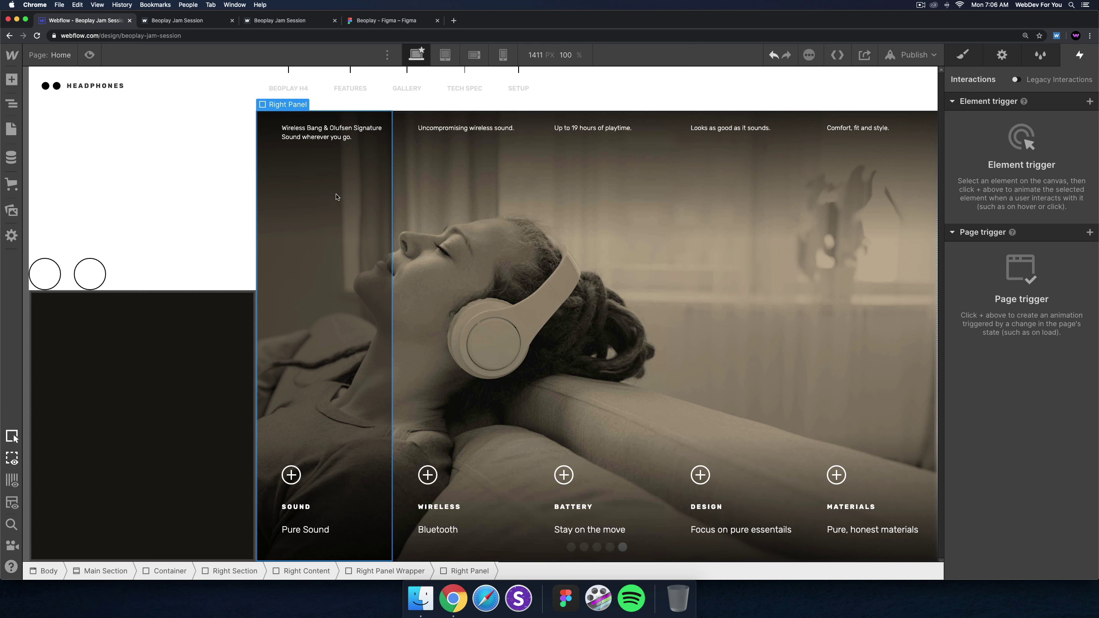
Reset the background color in the Hover state of the Right Panel class.
{"action": "key", "text": "s"}
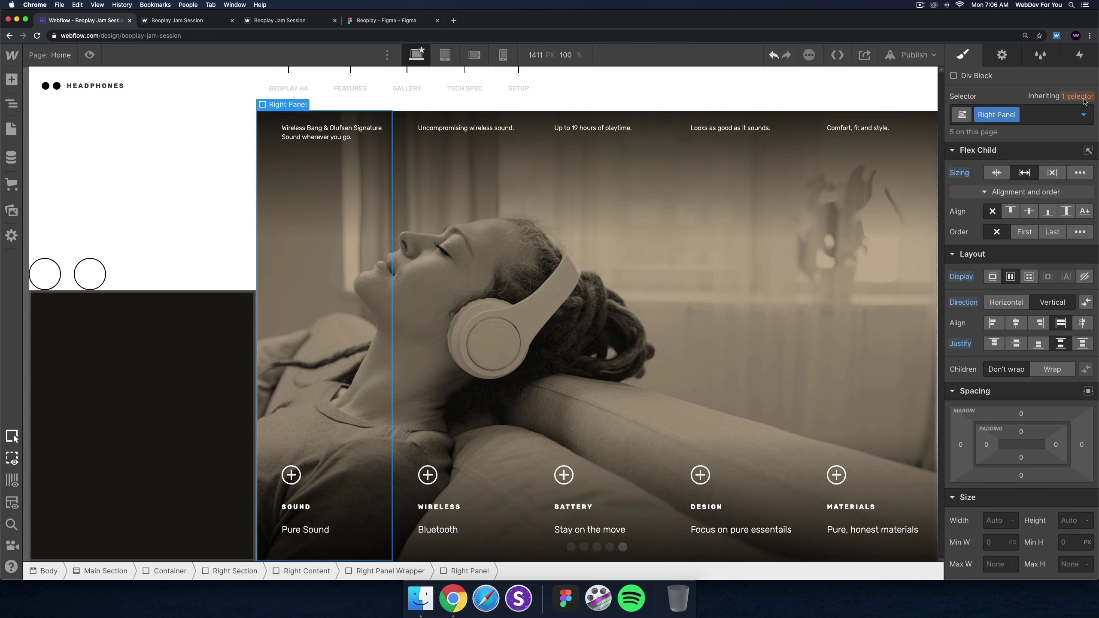
{"action": "left_click", "coordinate": [1083, 114]}
{"action": "left_click", "coordinate": [1038, 171]}
{"action": "scroll", "coordinate": [1039, 216], "scroll_direction": "down", "scroll_amount": 15}
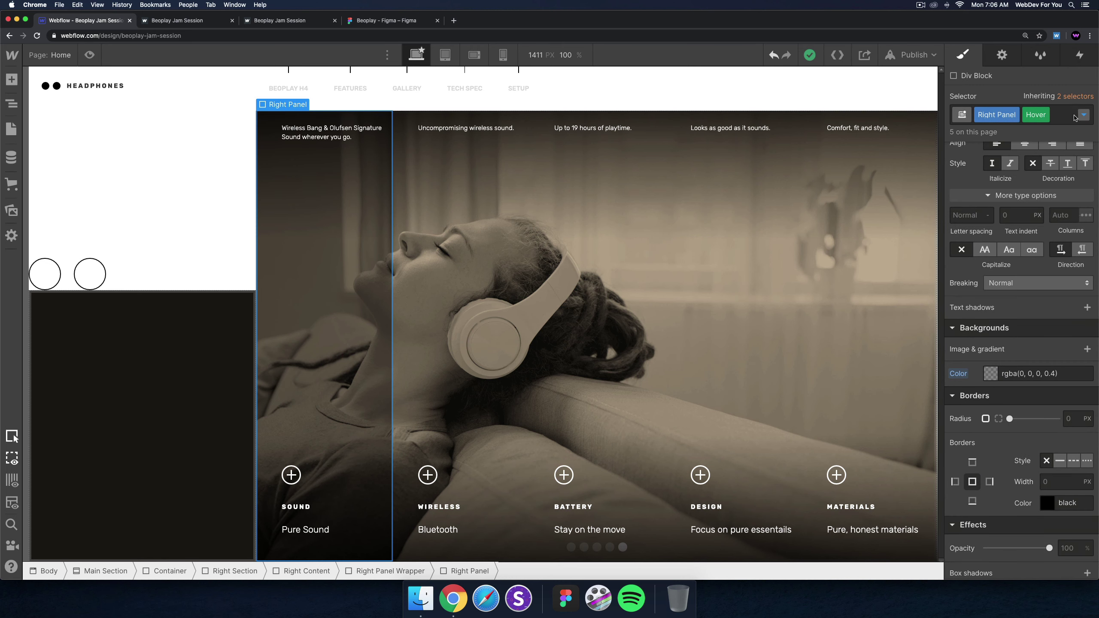
{"action": "left_click", "coordinate": [957, 373], "text": "alt"}
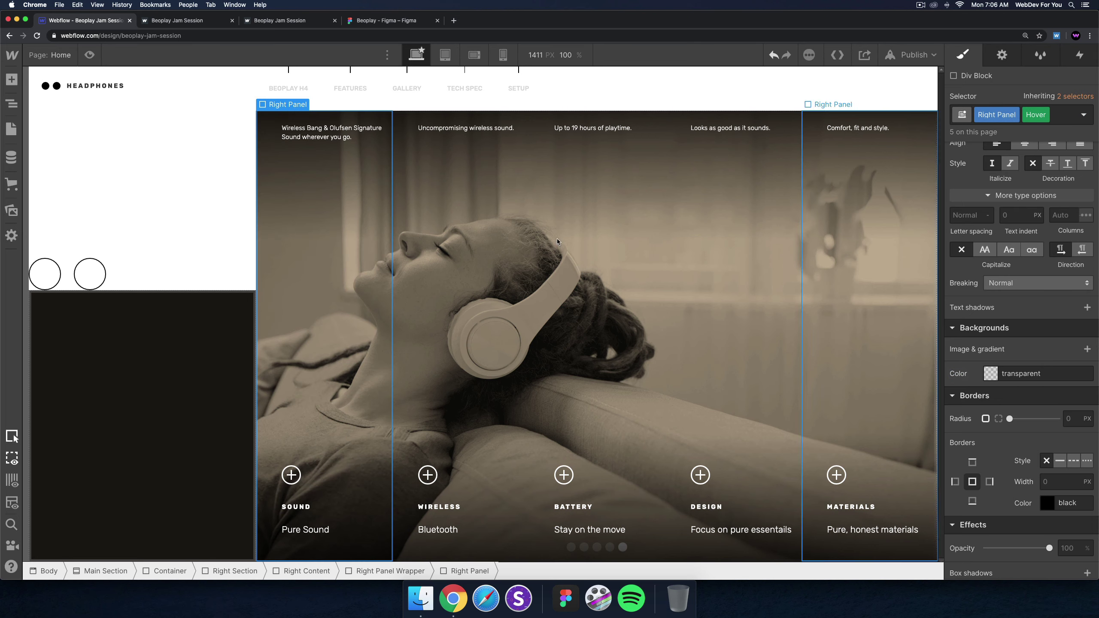
Publish the site to its webflow.io domain and open the published page.
{"action": "left_click", "coordinate": [905, 57]}
{"action": "left_click", "coordinate": [855, 216]}
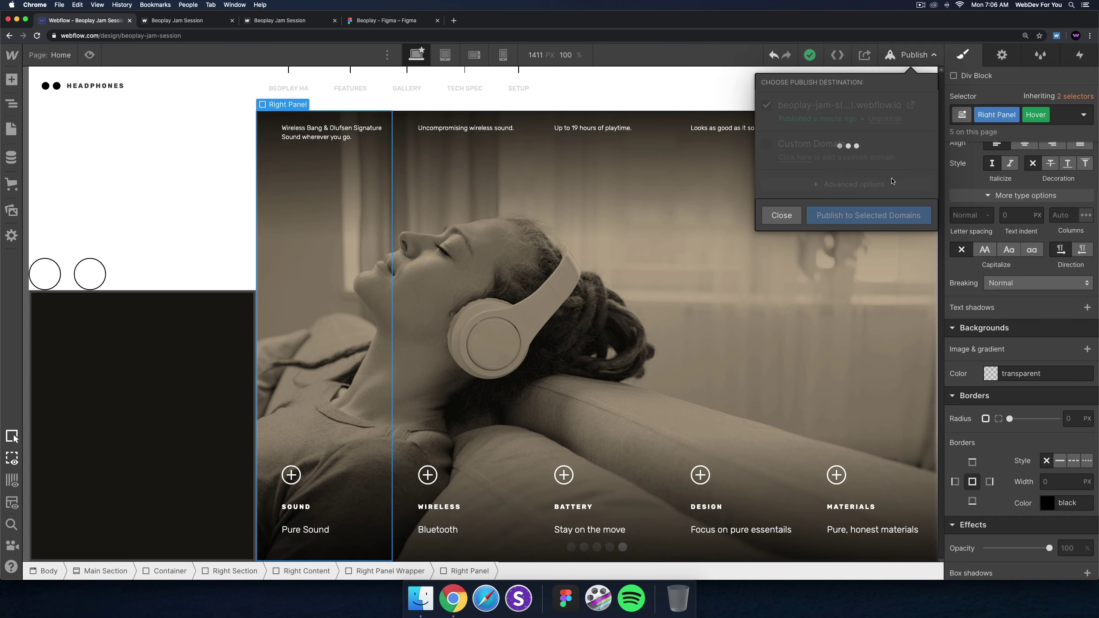
{"action": "left_click", "coordinate": [912, 104]}
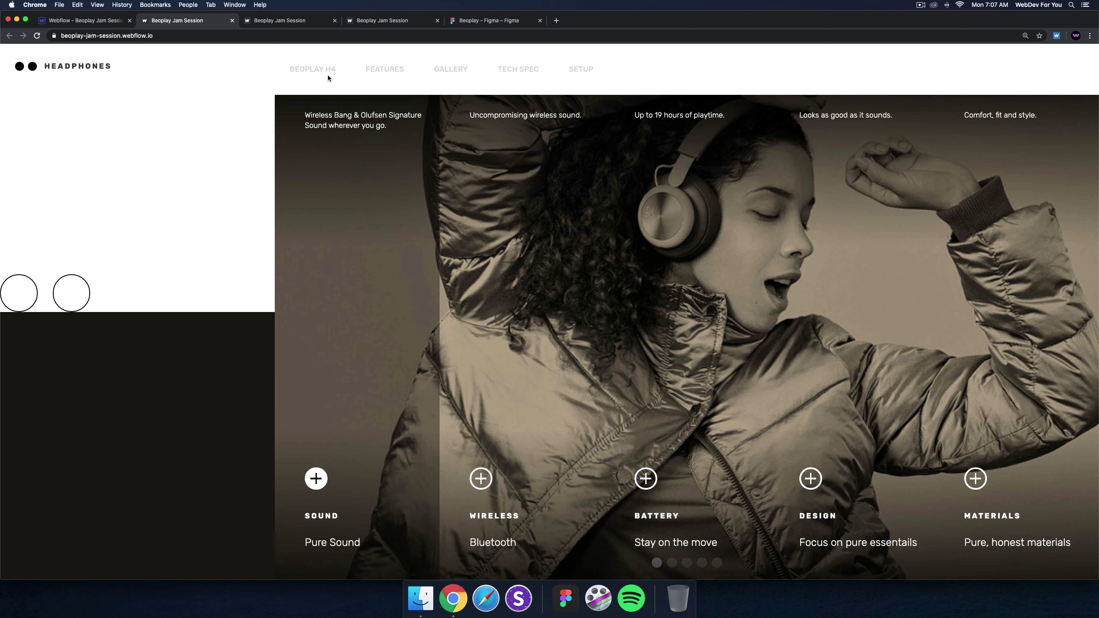
Check the left column in the Figma design and set Left Panel 1's flex child sizing in Webflow to shrink if needed.
{"action": "key", "text": "super+5"}
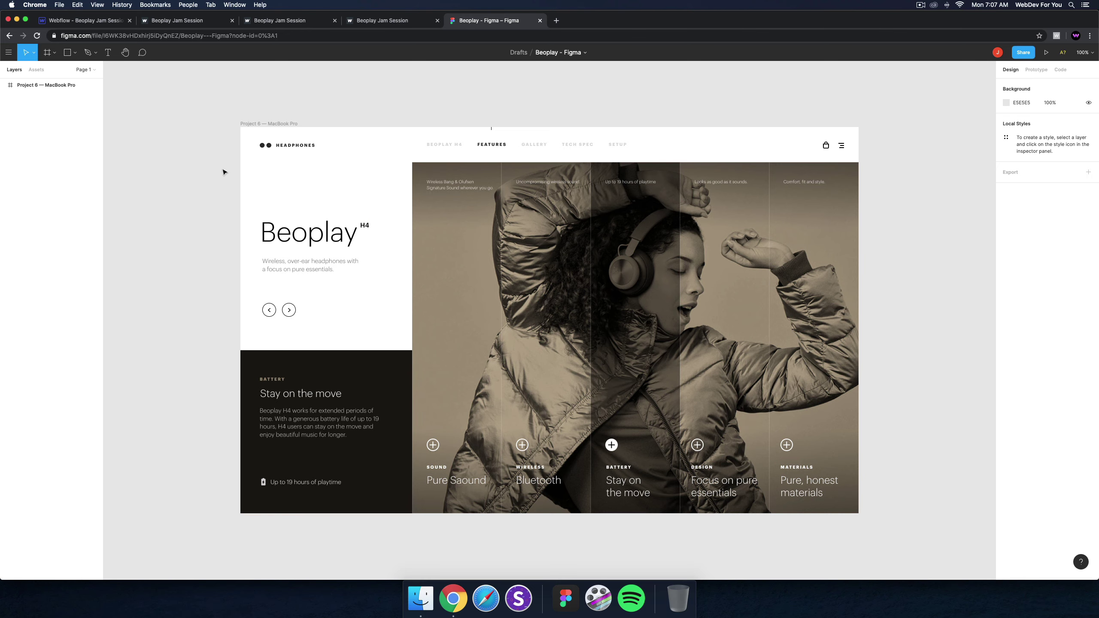
{"action": "left_click", "coordinate": [87, 20]}
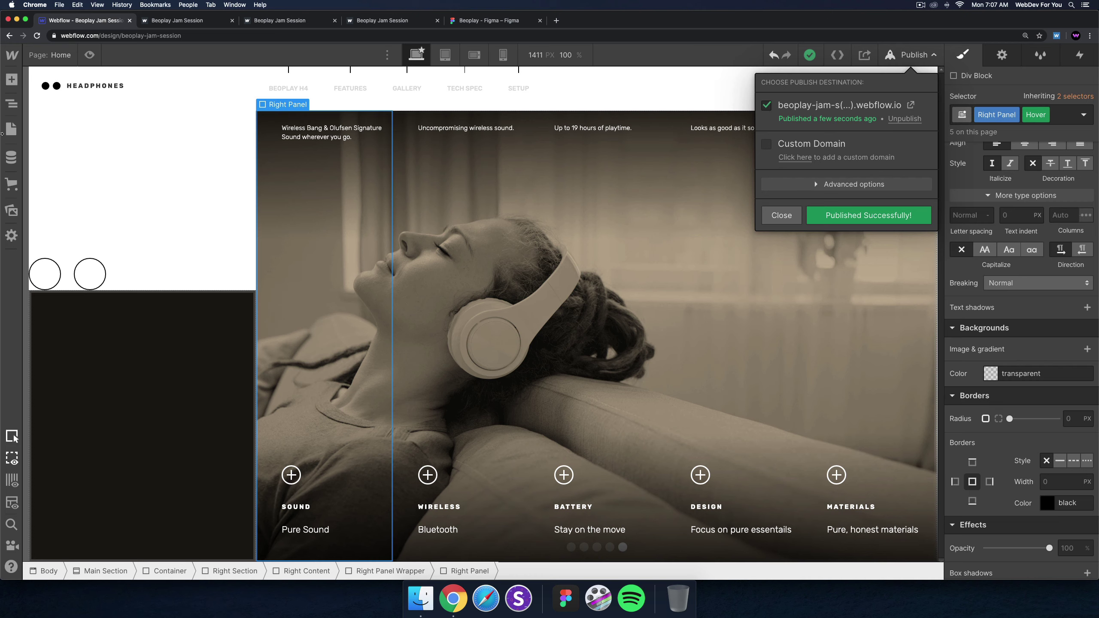
{"action": "left_click", "coordinate": [119, 194]}
{"action": "left_click", "coordinate": [141, 194]}
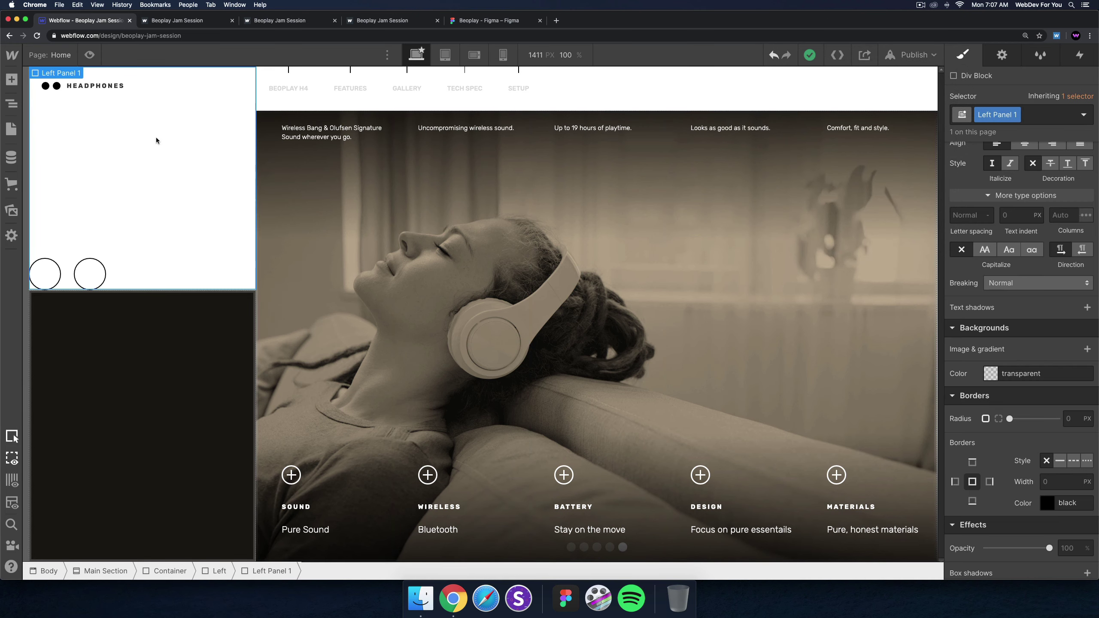
{"action": "scroll", "coordinate": [1033, 233], "scroll_direction": "up", "scroll_amount": 15}
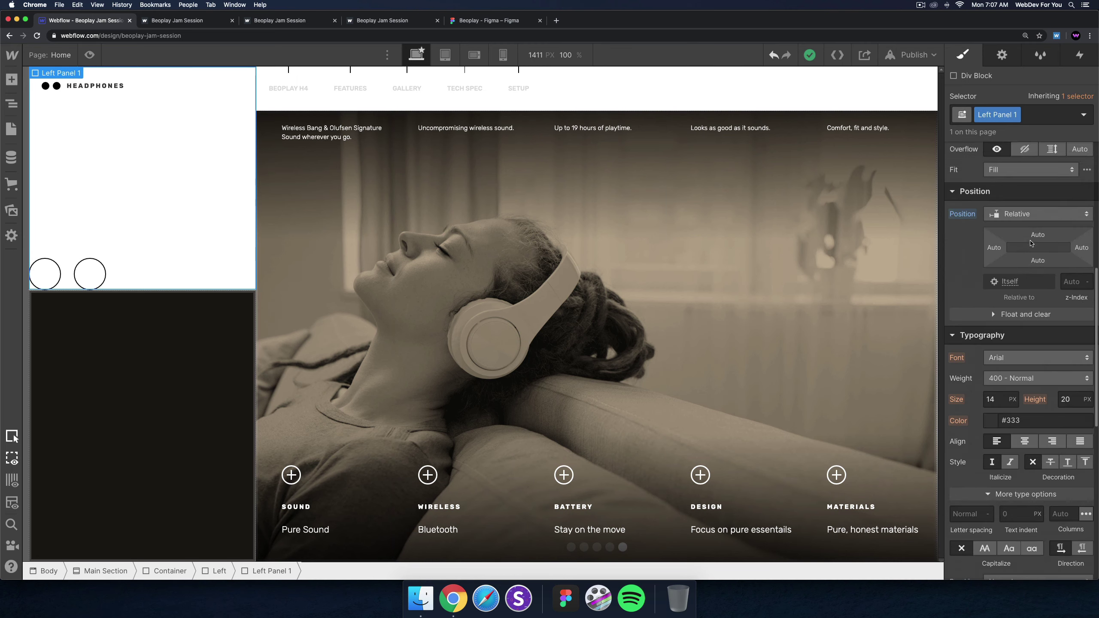
{"action": "scroll", "coordinate": [1021, 303], "scroll_direction": "down", "scroll_amount": 1}
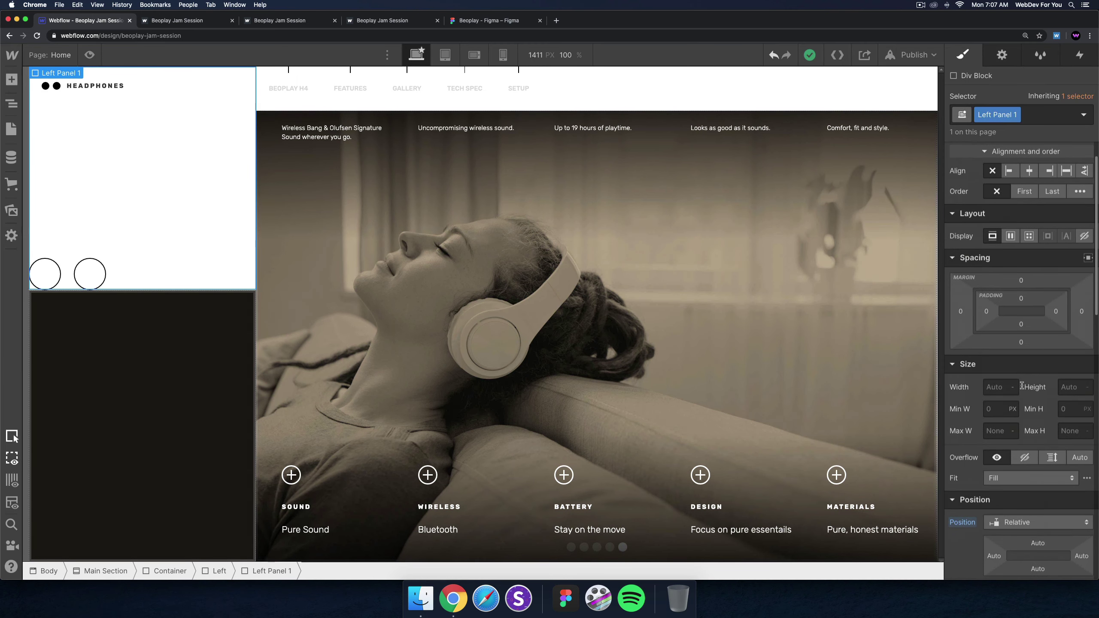
{"action": "scroll", "coordinate": [999, 201], "scroll_direction": "up", "scroll_amount": 3}
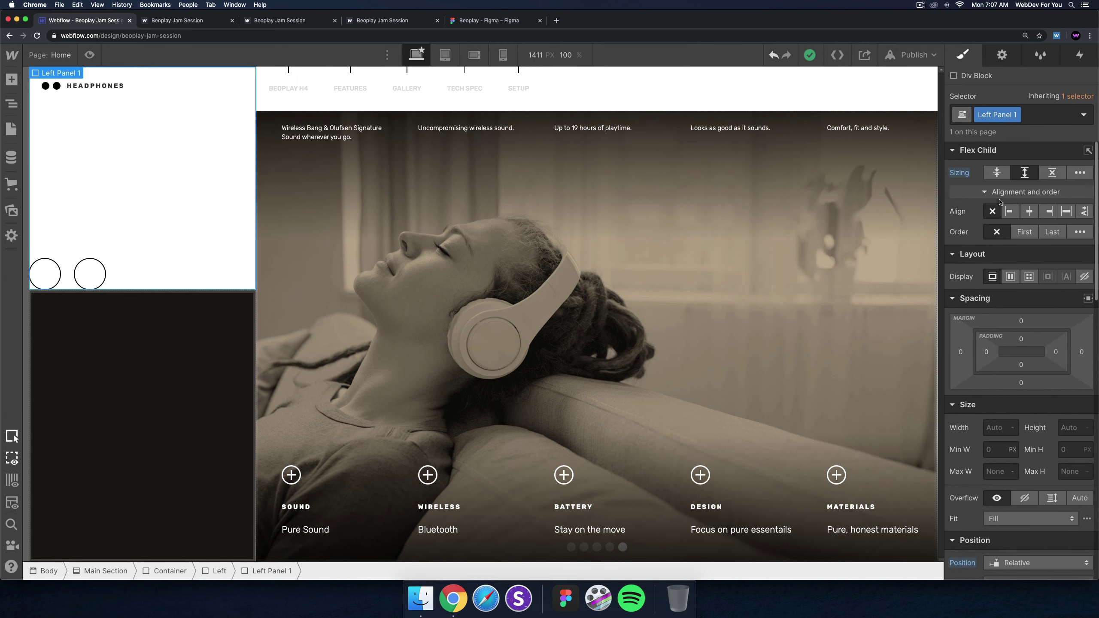
{"action": "left_click", "coordinate": [995, 173]}
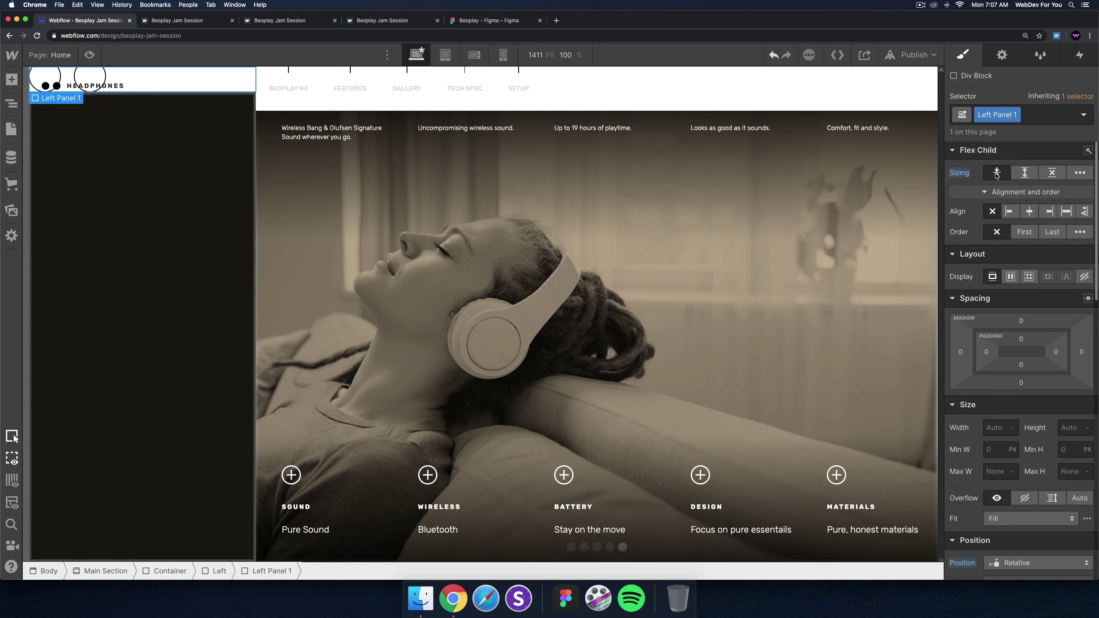
Try a 60% height for Left Panel 1, settle on 55%, and compare the layout with the Figma design.
{"action": "left_click", "coordinate": [1070, 430]}
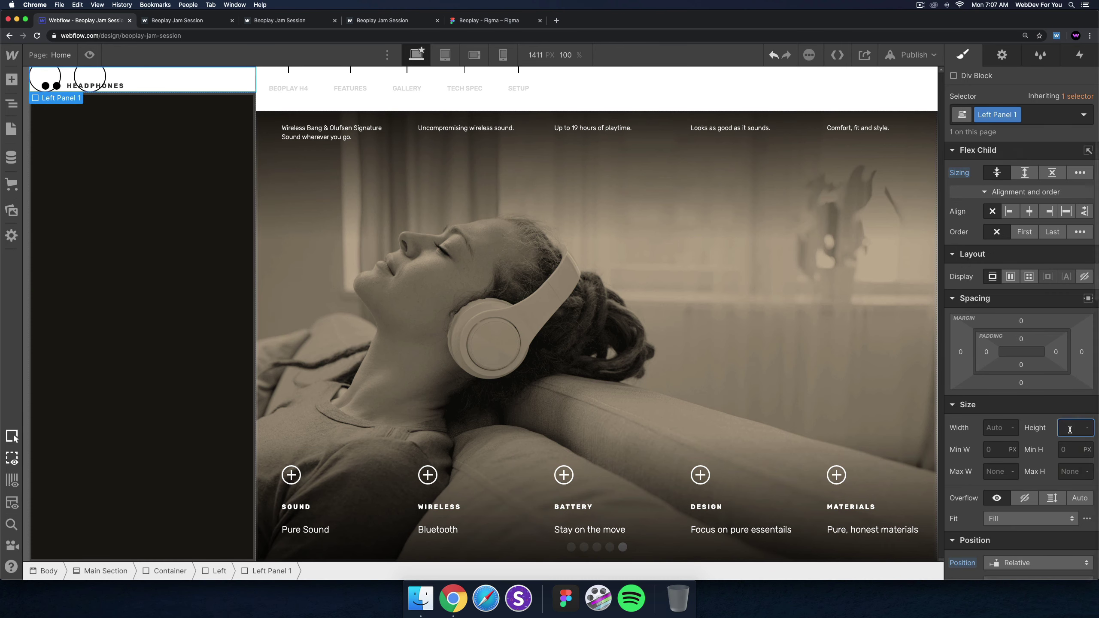
{"action": "type", "text": "60%"}
{"action": "key", "text": "Return"}
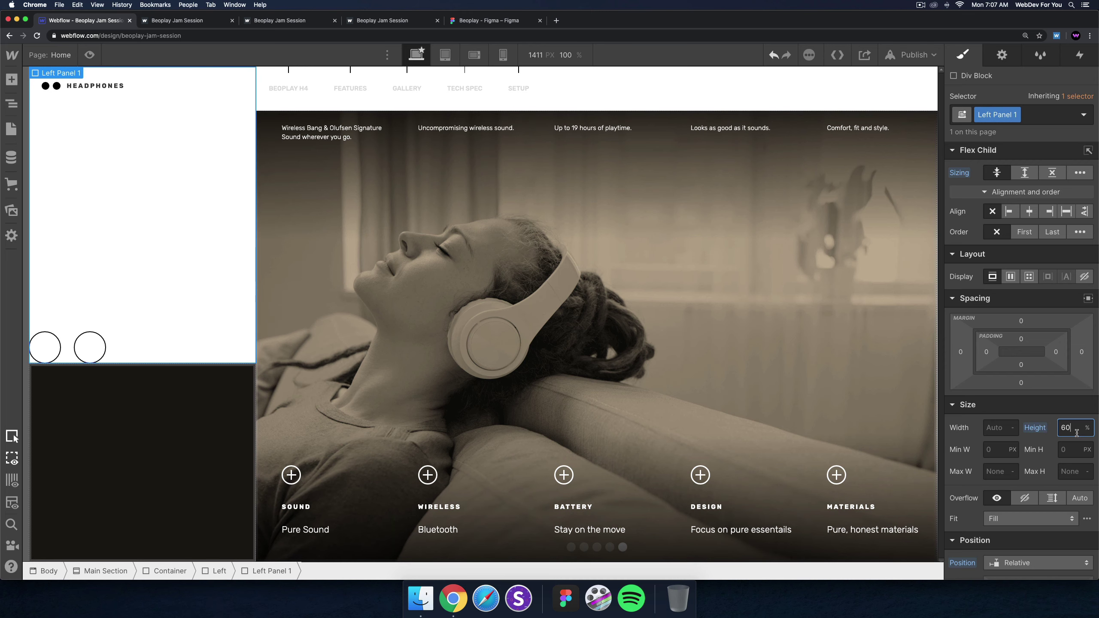
{"action": "type", "text": "55"}
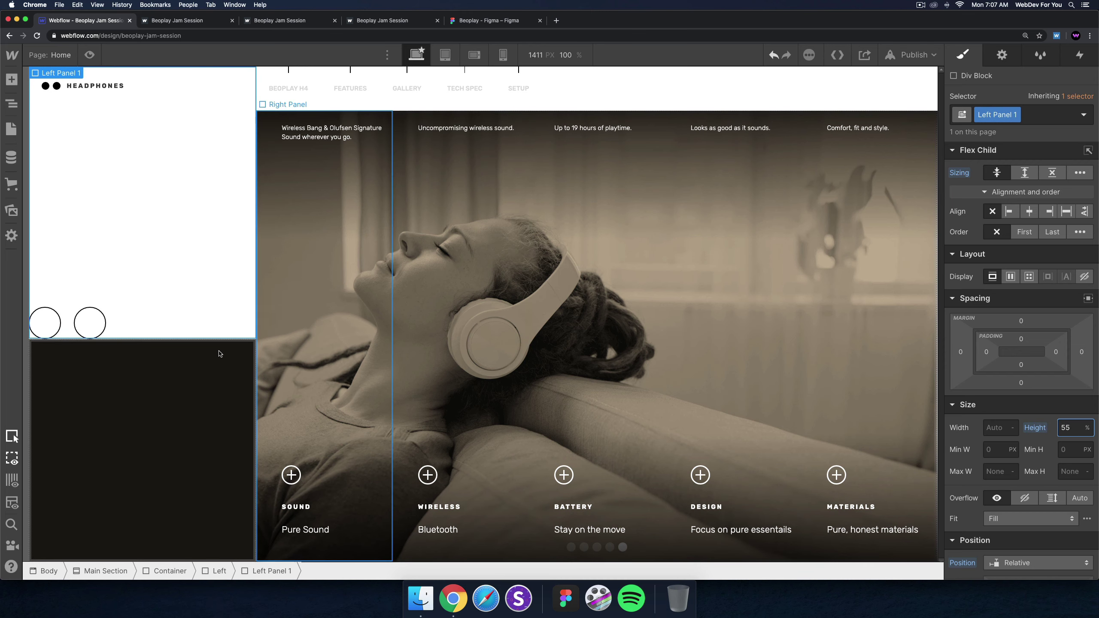
{"action": "key", "text": "super+5"}
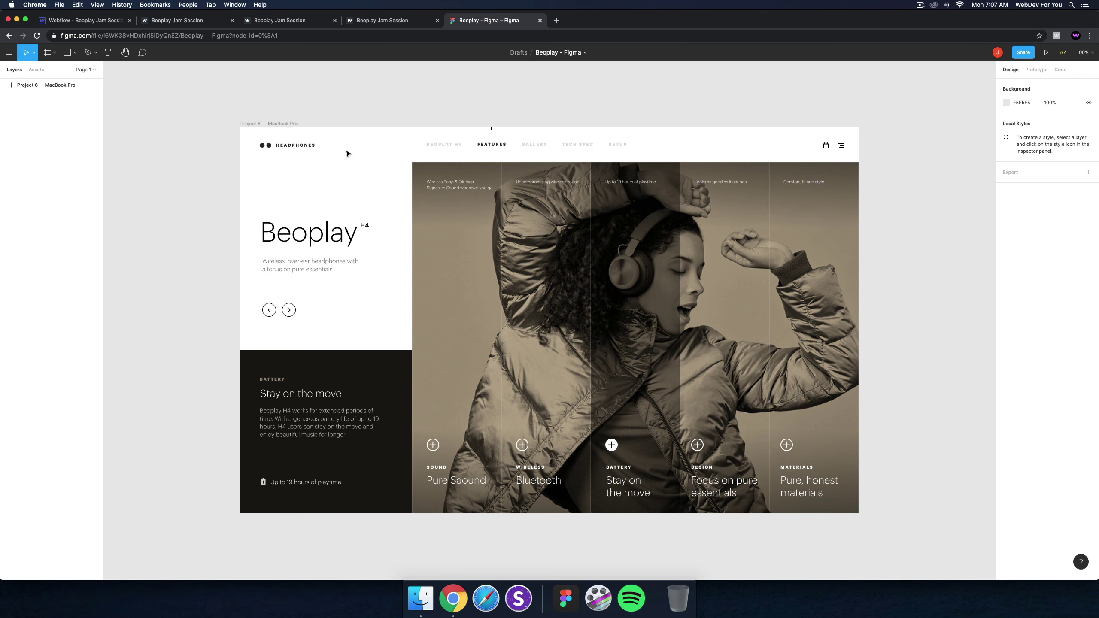
{"action": "left_click", "coordinate": [75, 21]}
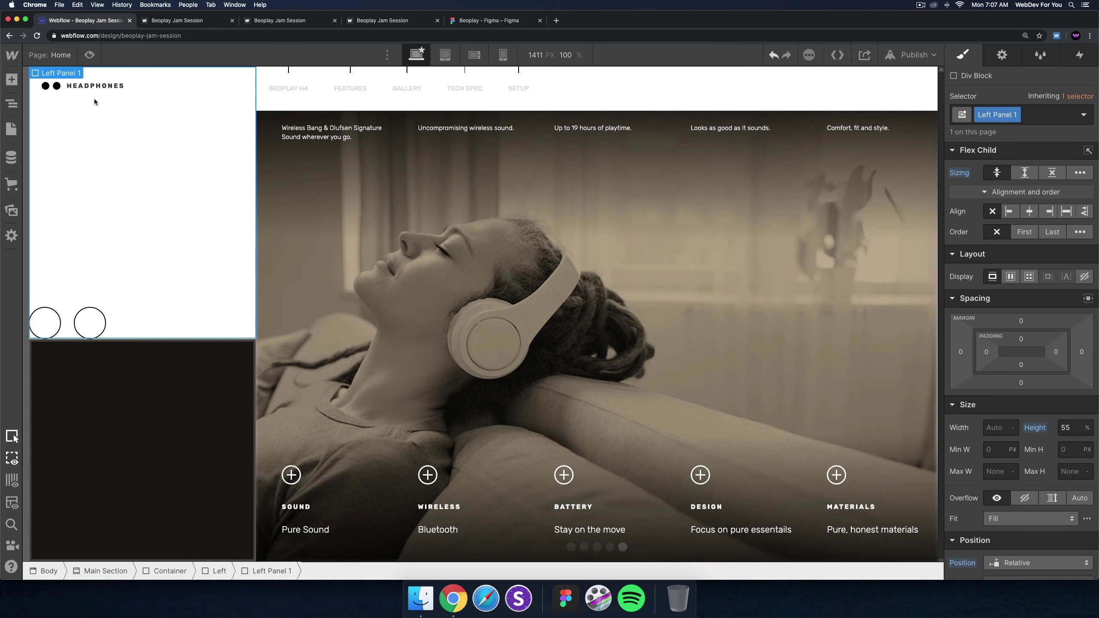
Give the Logo Wrapper an absolute position anchored to the top left of Left Panel 1.
{"action": "left_click", "coordinate": [128, 86]}
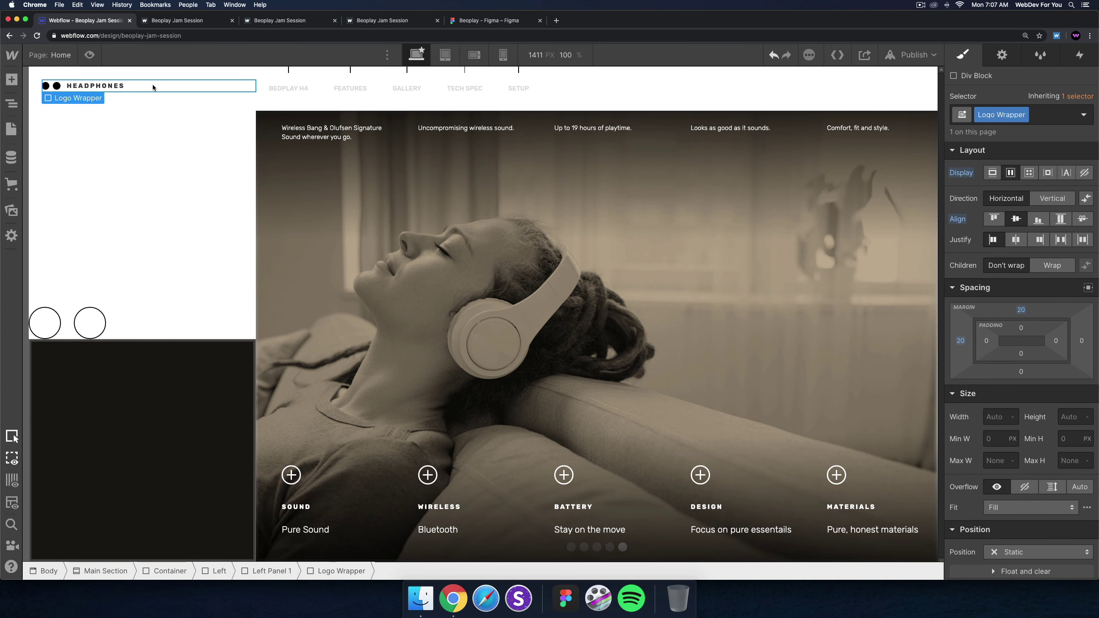
{"action": "scroll", "coordinate": [1028, 452], "scroll_direction": "down", "scroll_amount": 4}
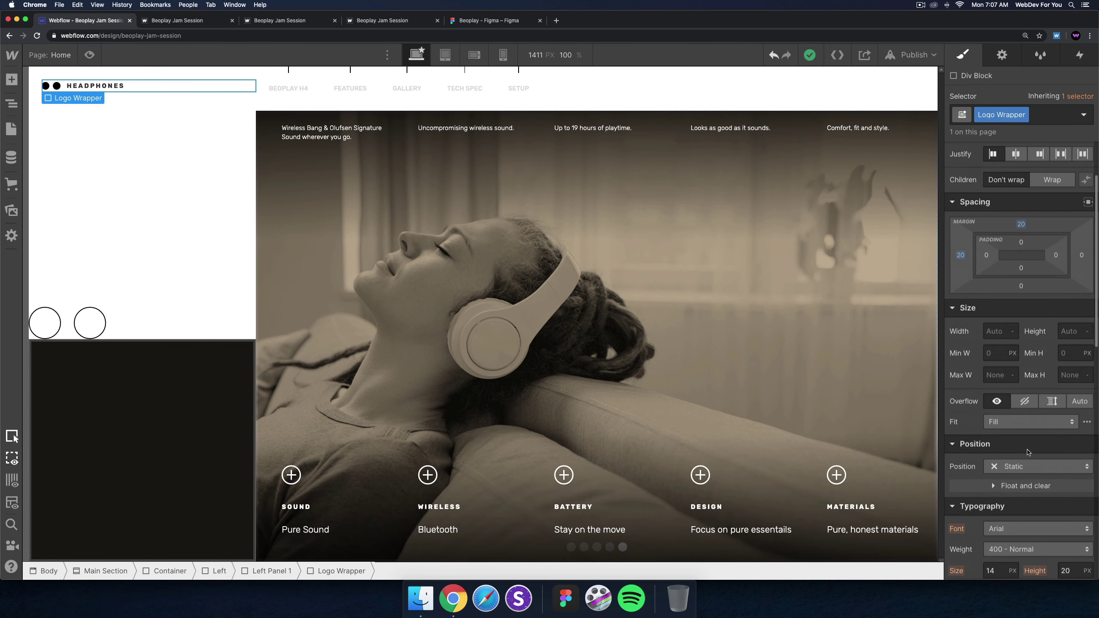
{"action": "left_click", "coordinate": [1020, 472]}
{"action": "left_click", "coordinate": [1020, 484]}
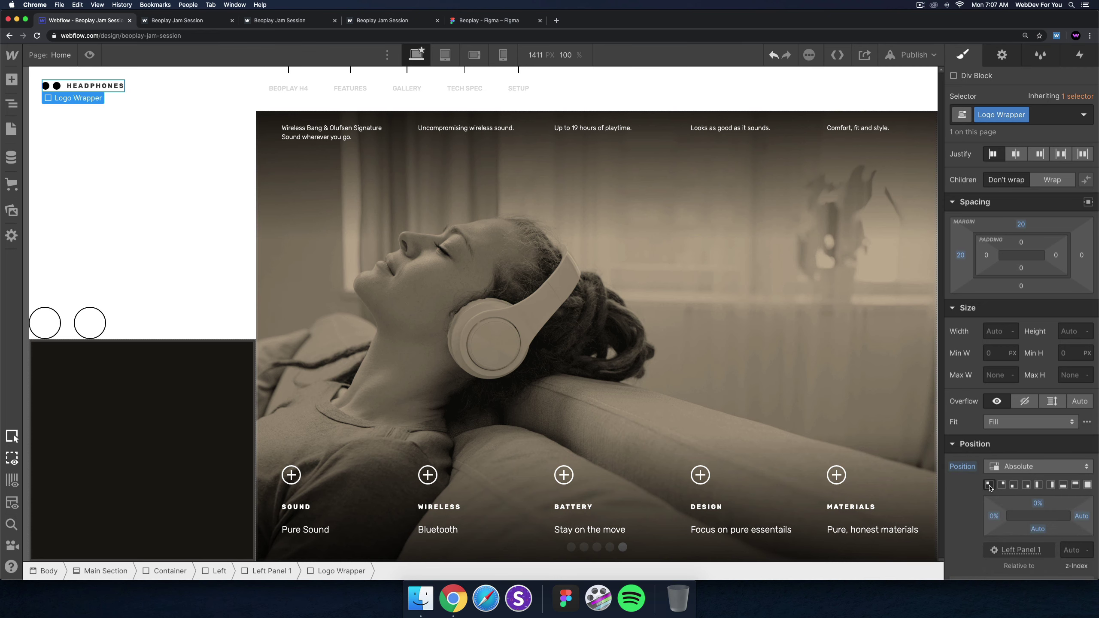
Add a div block inside Left Panel 1.
{"action": "left_click", "coordinate": [112, 163]}
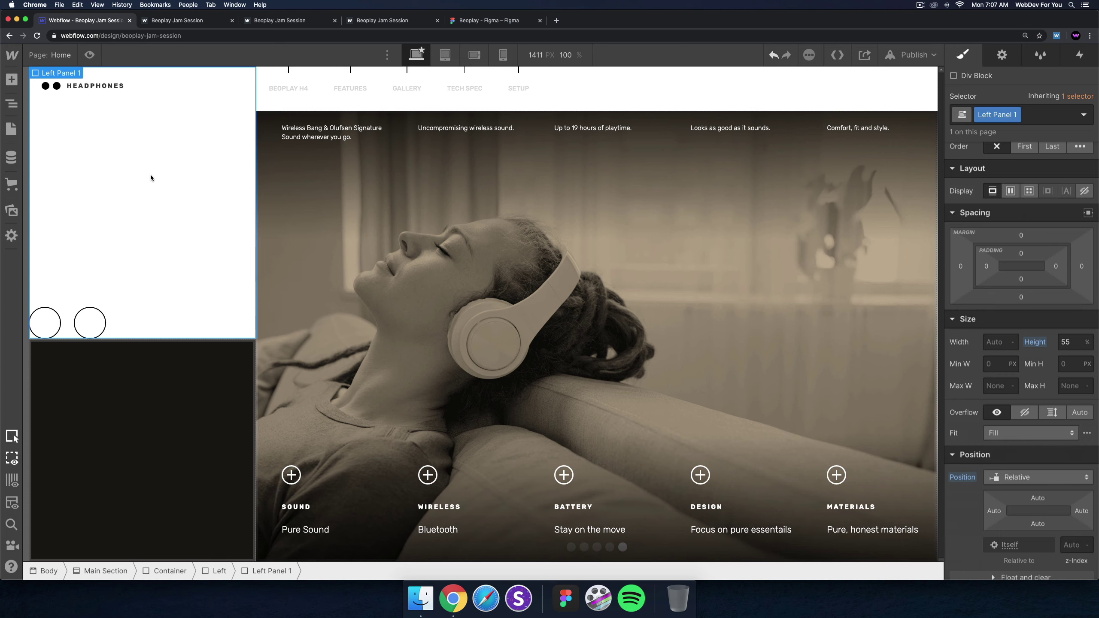
{"action": "key", "text": "super+e"}
{"action": "type", "text": "div"}
{"action": "key", "text": "Return"}
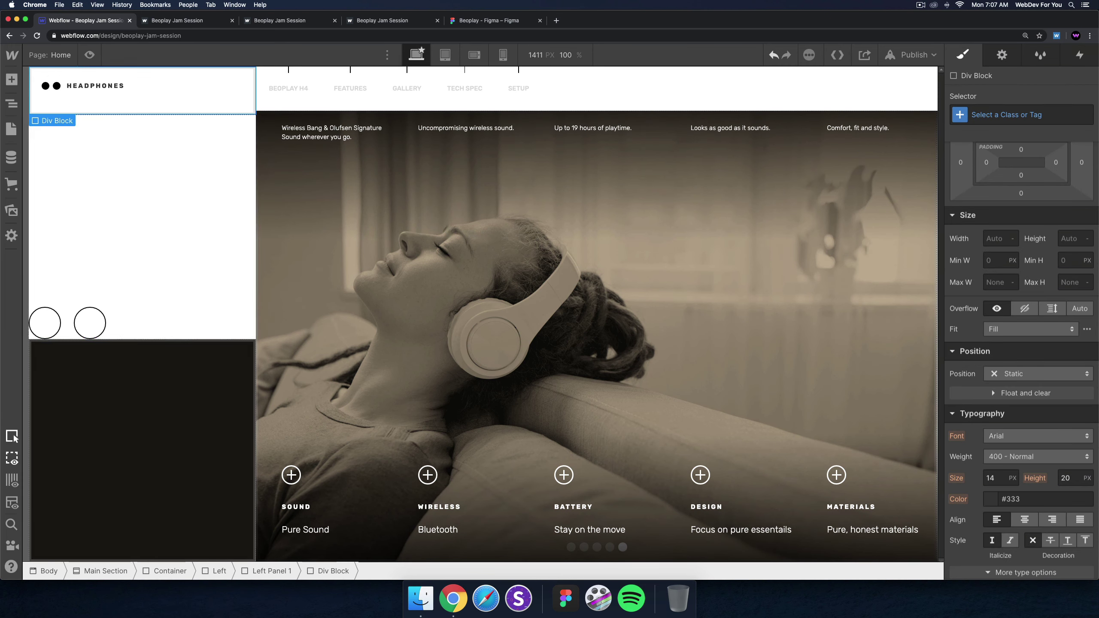
Make Left Panel 1 a horizontal flexbox with its children centered in both alignment and justification.
{"action": "key", "text": "Delete"}
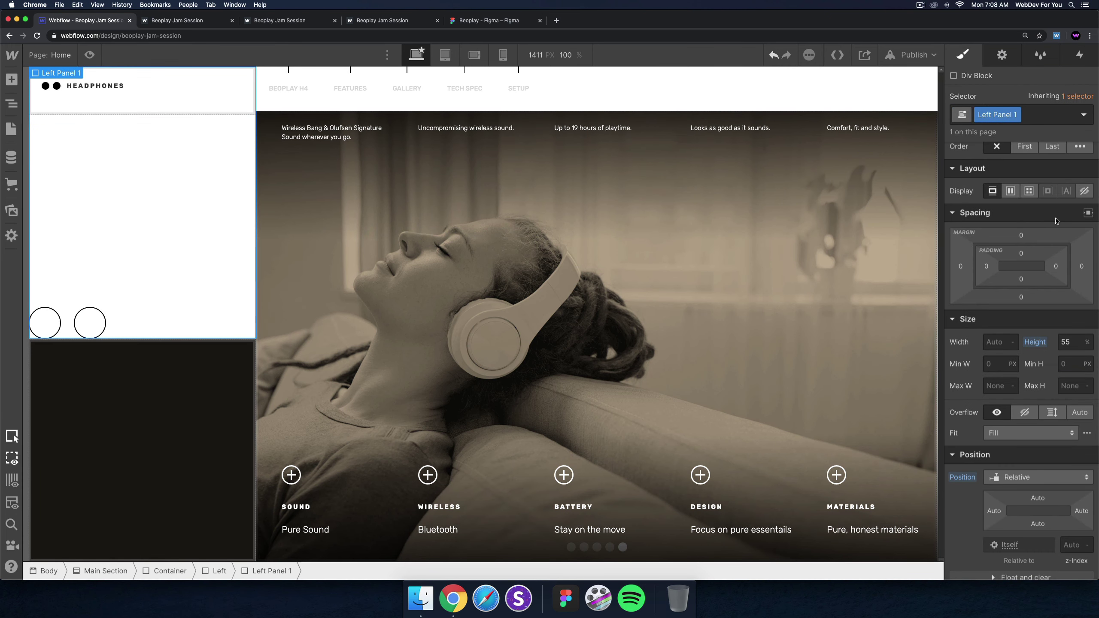
{"action": "left_click", "coordinate": [1010, 194]}
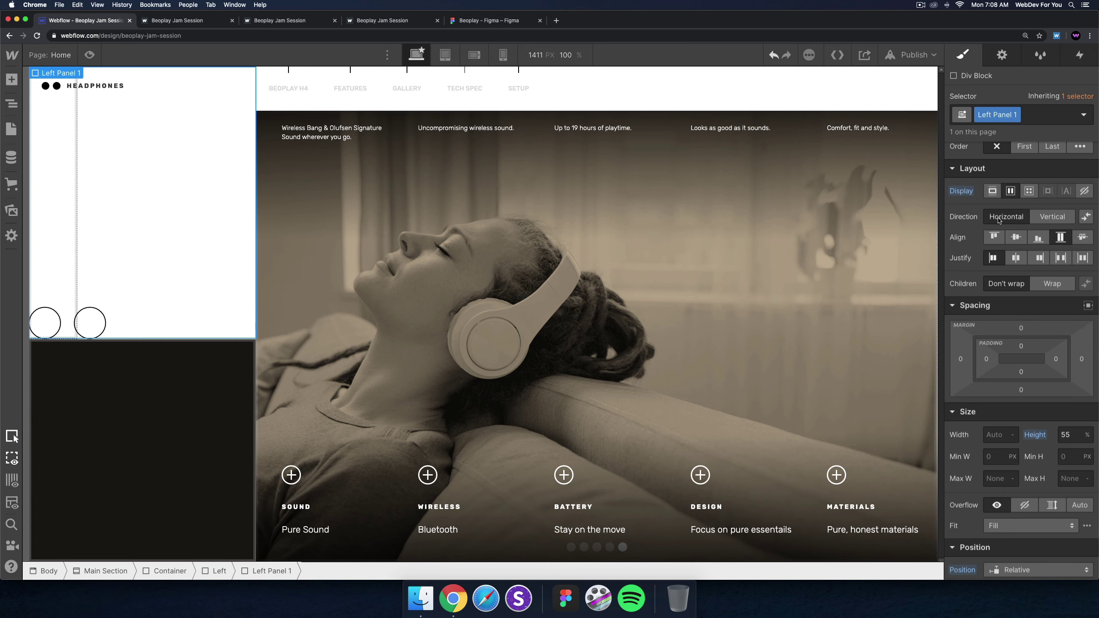
{"action": "left_click", "coordinate": [1016, 238]}
{"action": "left_click", "coordinate": [1015, 258]}
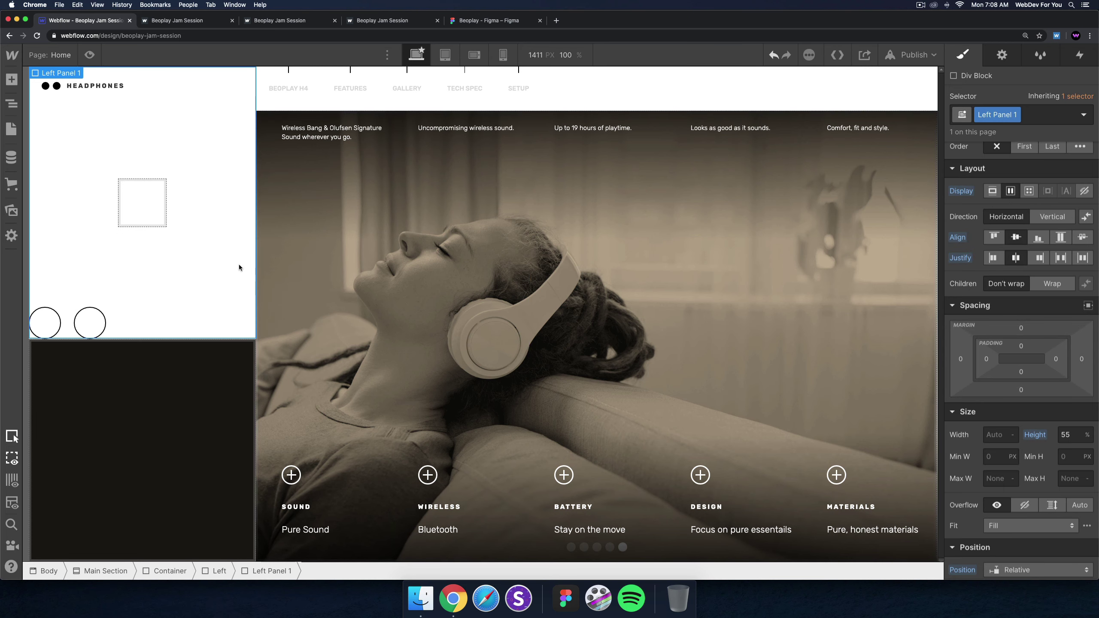
Give the centered div block in Left Panel 1 the new class Heading Wrapper.
{"action": "left_click", "coordinate": [131, 207]}
{"action": "left_click", "coordinate": [1004, 115]}
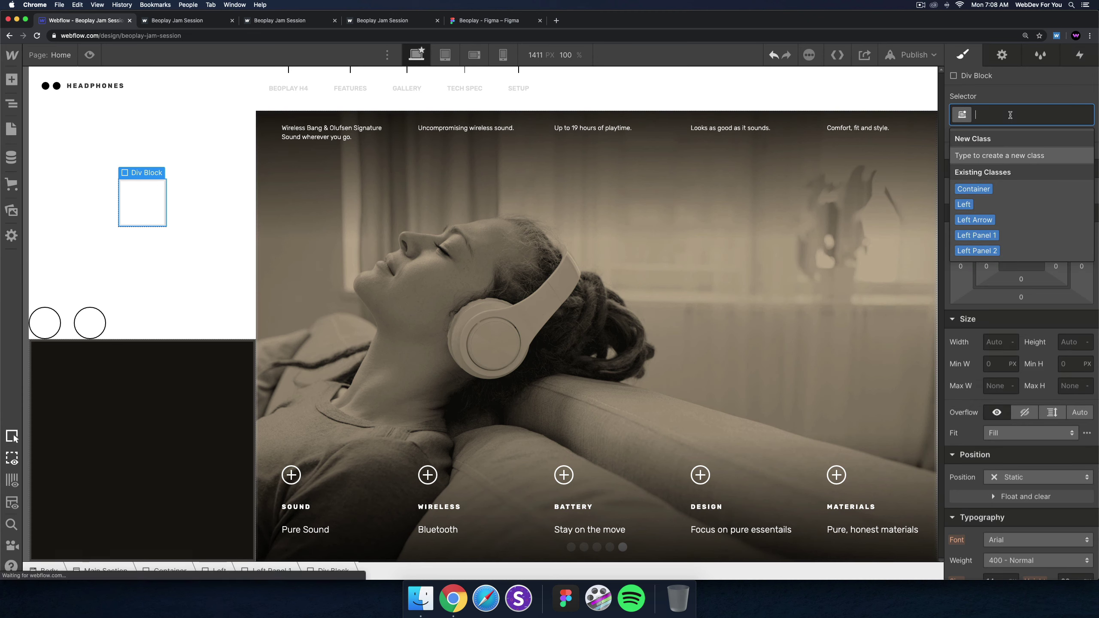
{"action": "type", "text": "Heading Wrapper"}
{"action": "key", "text": "Return"}
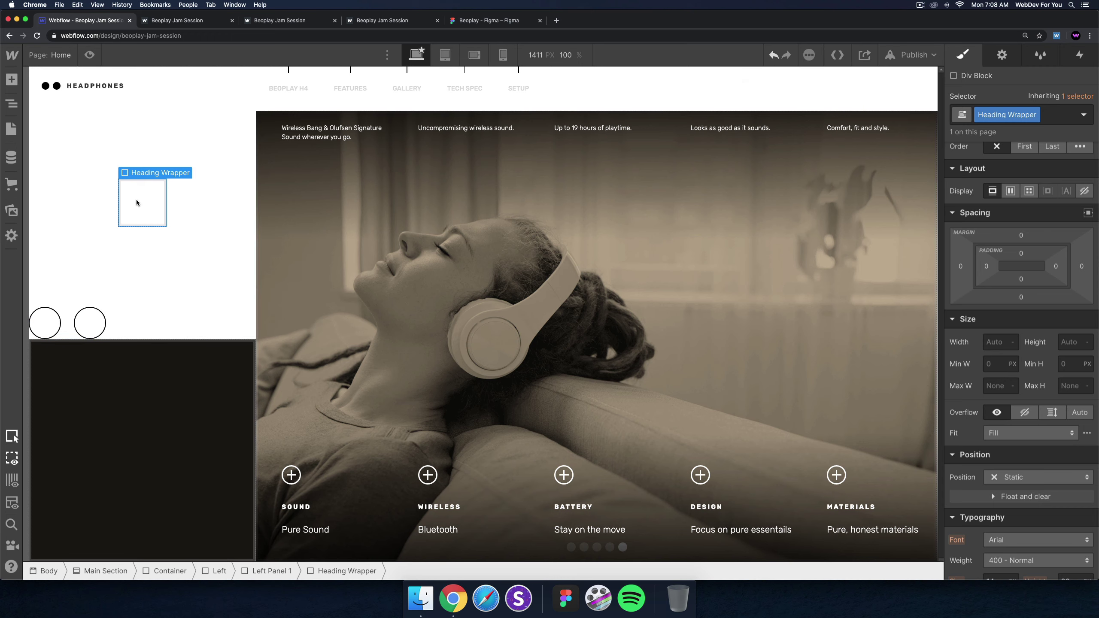
Add an H1 heading inside the Heading Wrapper and close its heading type settings.
{"action": "key", "text": "super+e"}
{"action": "type", "text": "heading"}
{"action": "key", "text": "Return"}
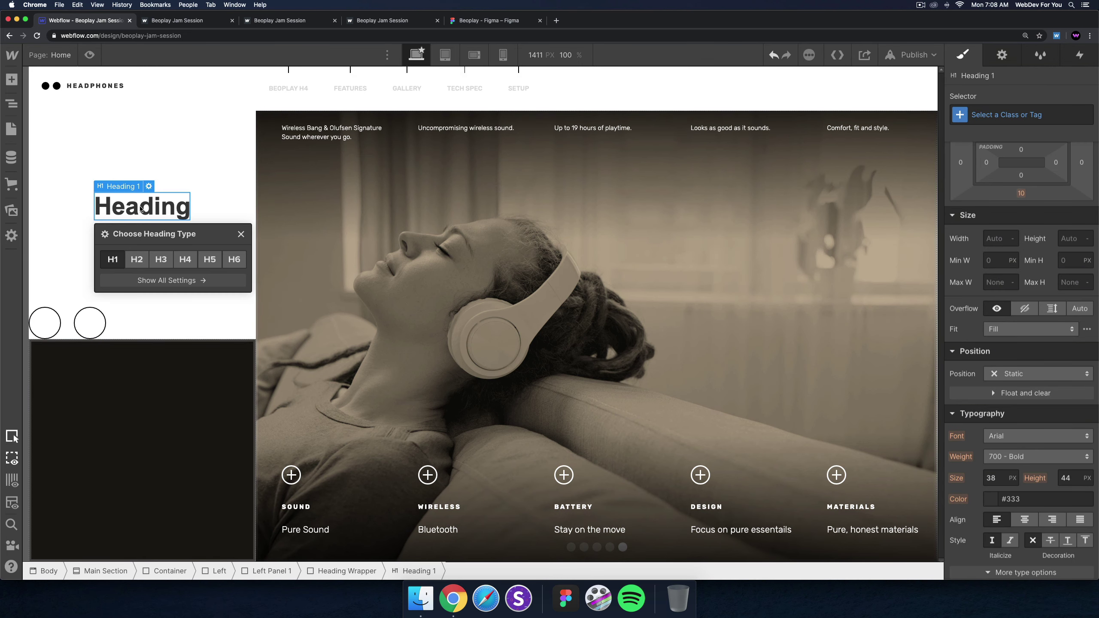
{"action": "left_click", "coordinate": [64, 208]}
Give the new H1 heading the class Main Heading.
{"action": "left_click", "coordinate": [142, 206]}
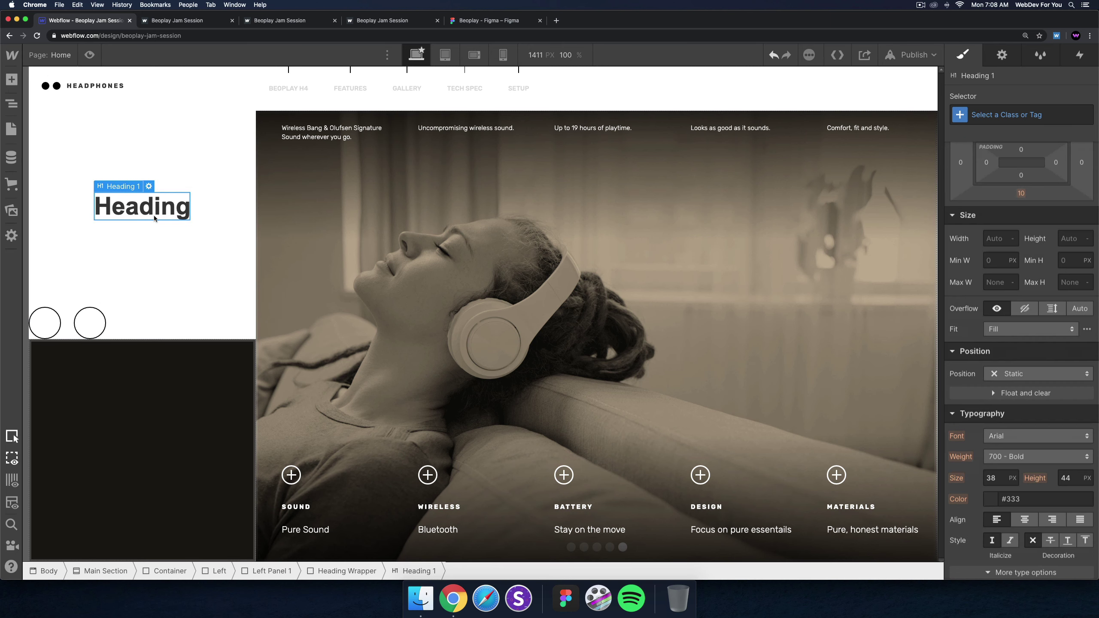
{"action": "left_click", "coordinate": [1003, 116]}
{"action": "type", "text": "Main Heading"}
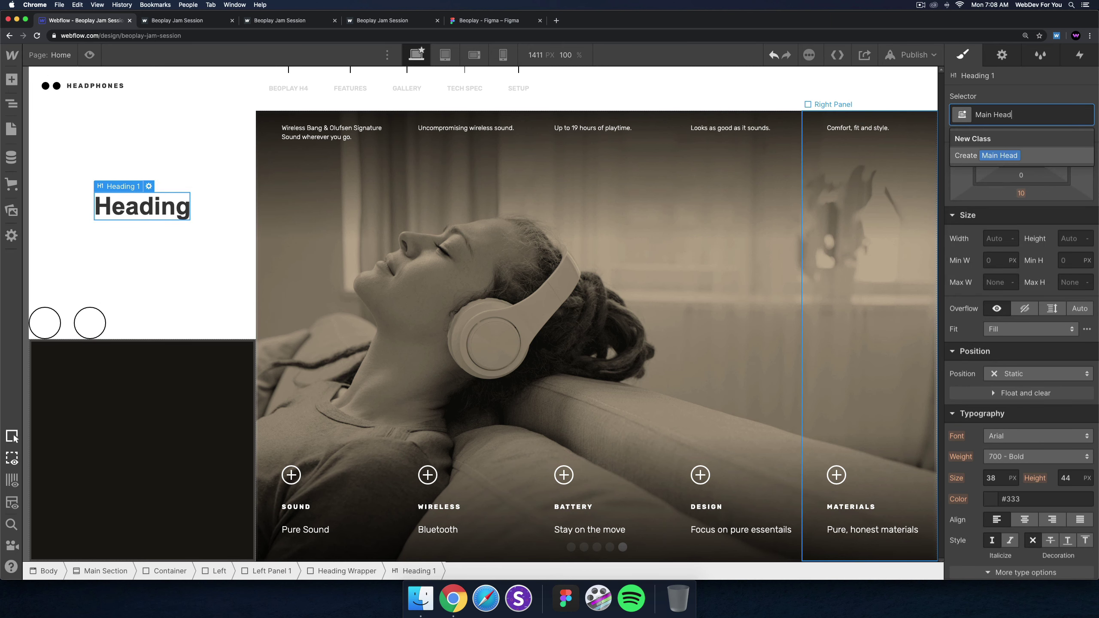
{"action": "key", "text": "Return"}
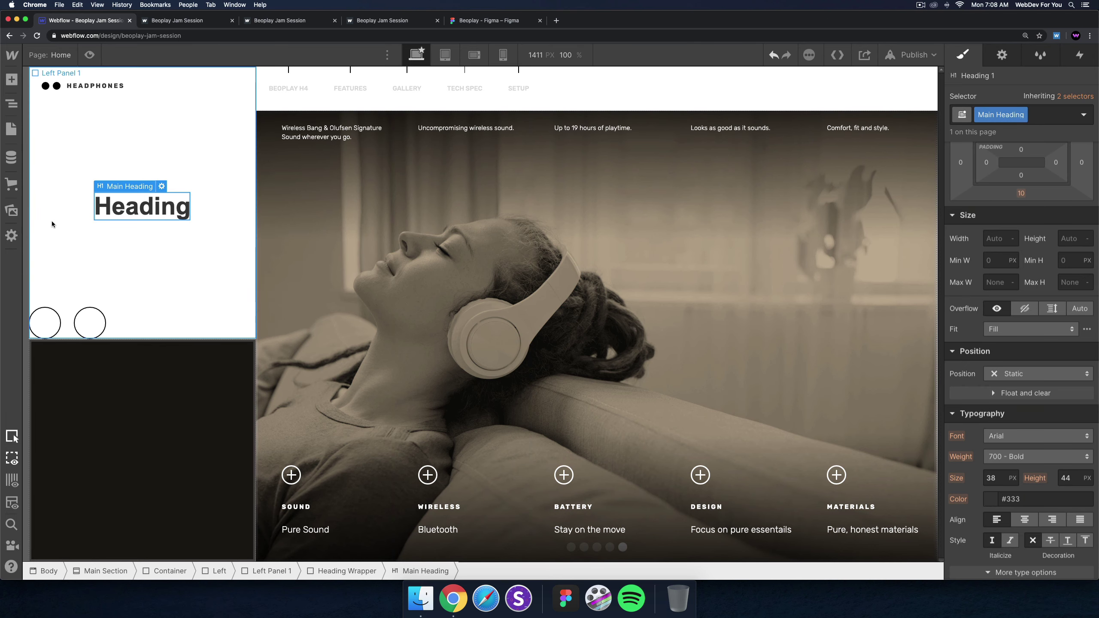
Set the Main Heading's font to Rubik and its weight to 300 - Light, using the Figma design as reference.
{"action": "left_click", "coordinate": [466, 20]}
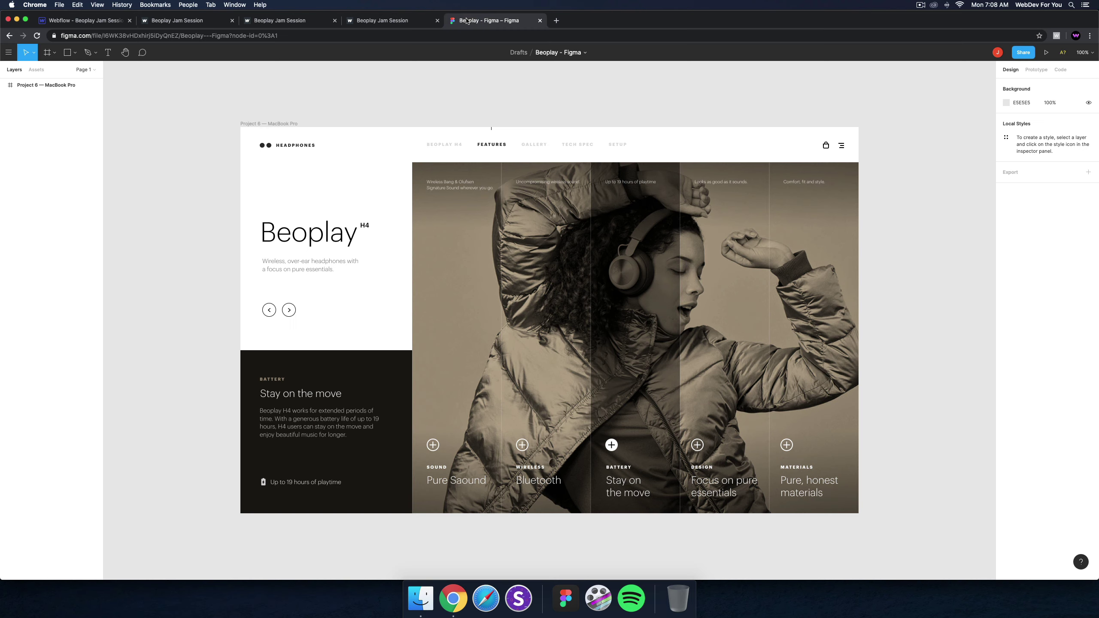
{"action": "left_click", "coordinate": [81, 22]}
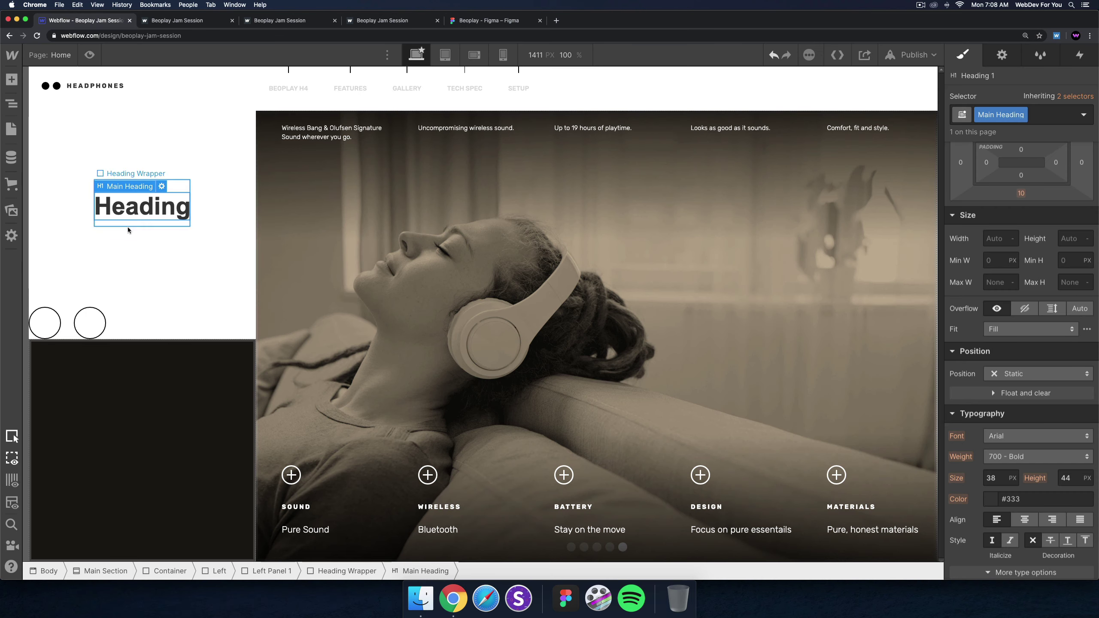
{"action": "scroll", "coordinate": [1019, 372], "scroll_direction": "down", "scroll_amount": 3}
{"action": "left_click", "coordinate": [1020, 366]}
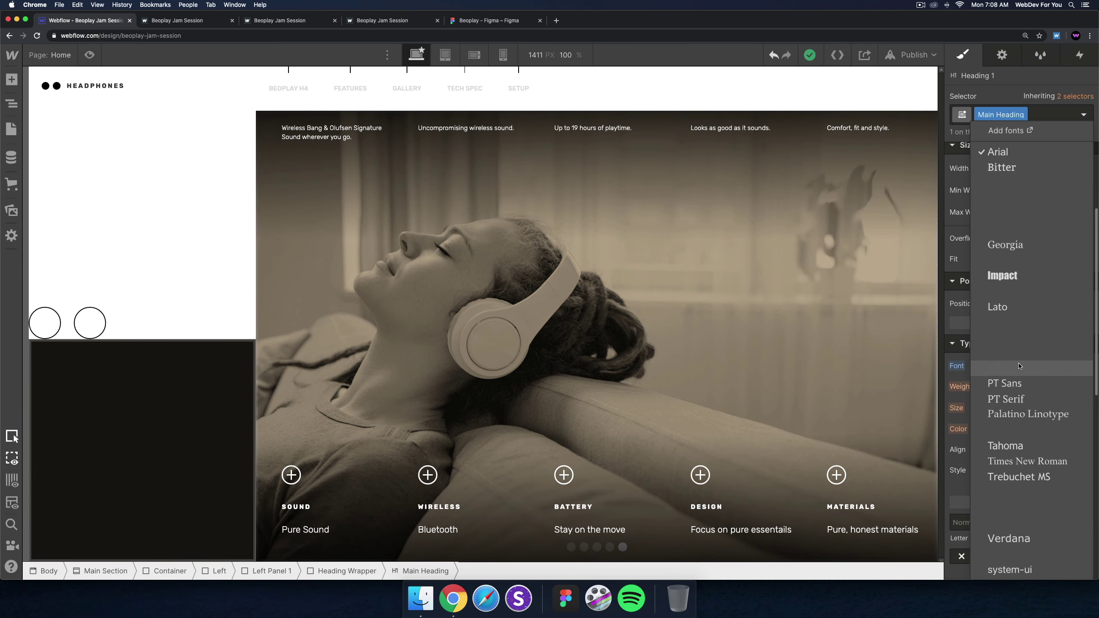
{"action": "left_click", "coordinate": [1008, 432]}
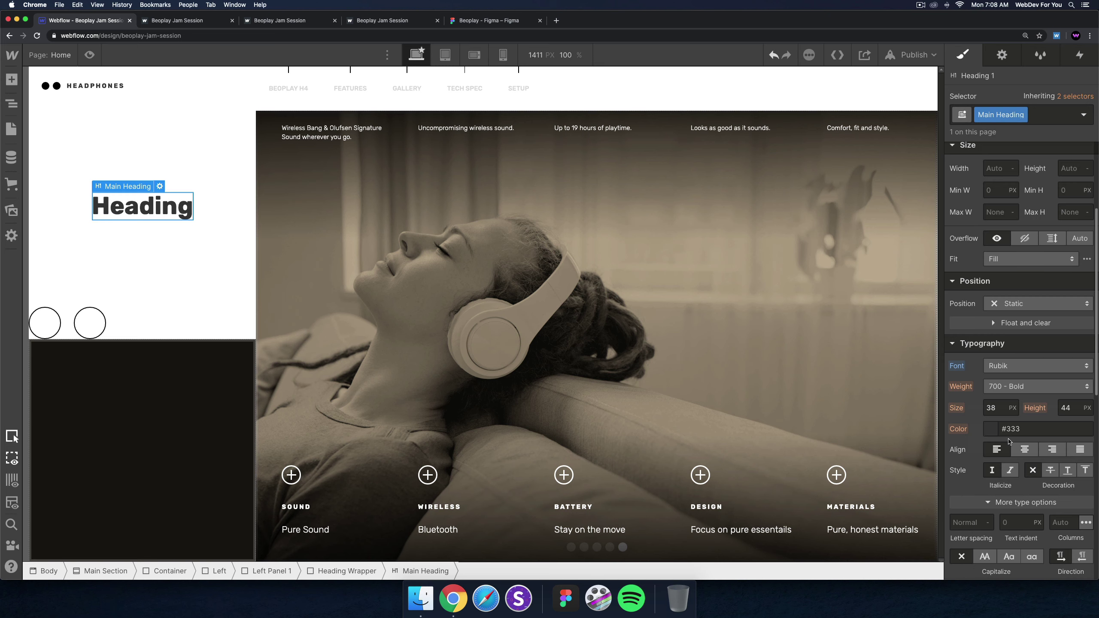
{"action": "left_click", "coordinate": [1007, 386]}
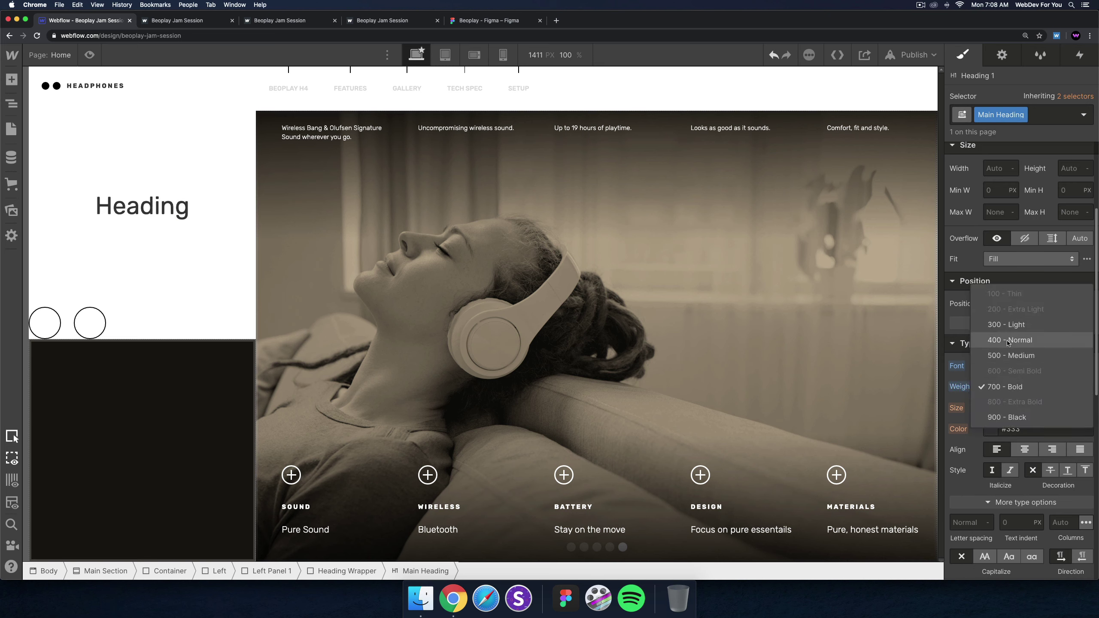
{"action": "left_click", "coordinate": [1006, 324]}
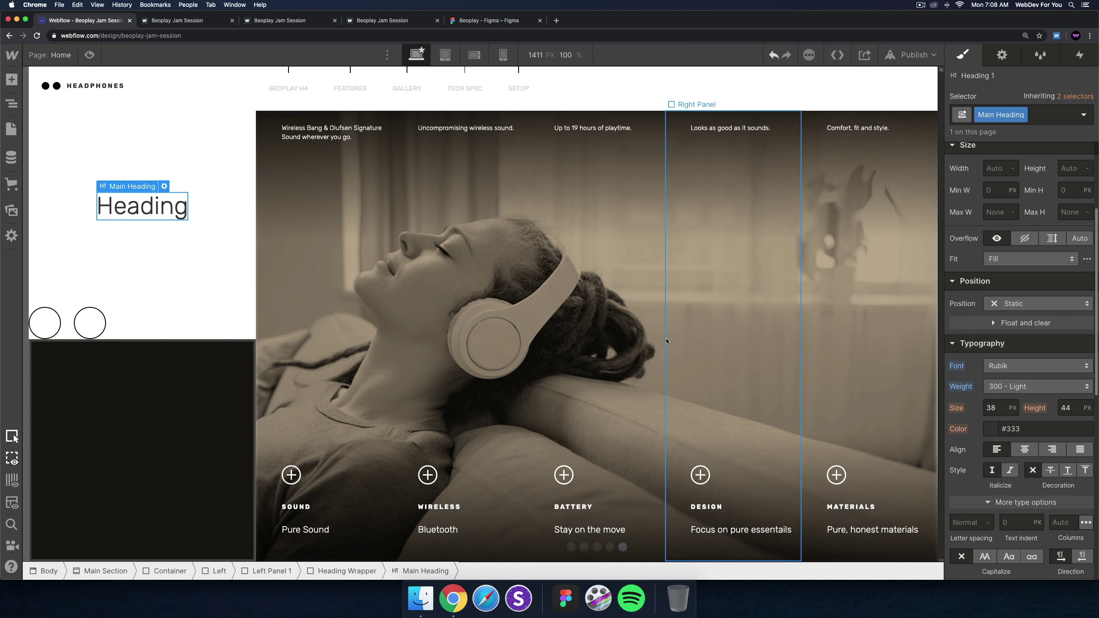
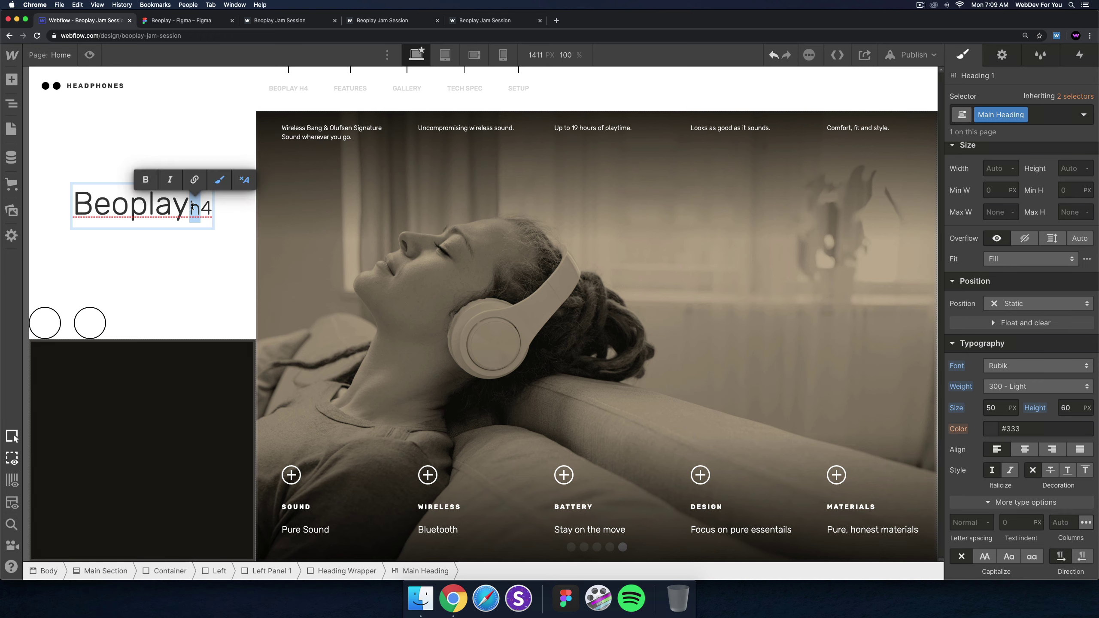
Capitalize the H in the heading's H4 suffix and select that text span.
{"action": "type", "text": "H"}
{"action": "left_click", "coordinate": [201, 207]}
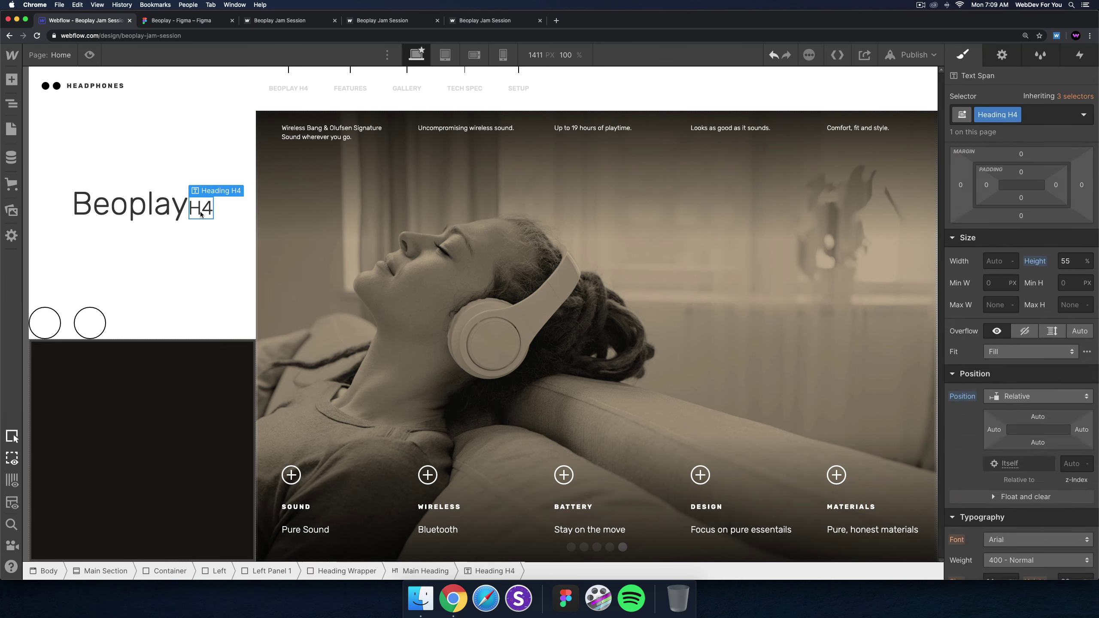
Try block and inline-block display on the Heading H4 text span.
{"action": "scroll", "coordinate": [1021, 277], "scroll_direction": "up", "scroll_amount": 5}
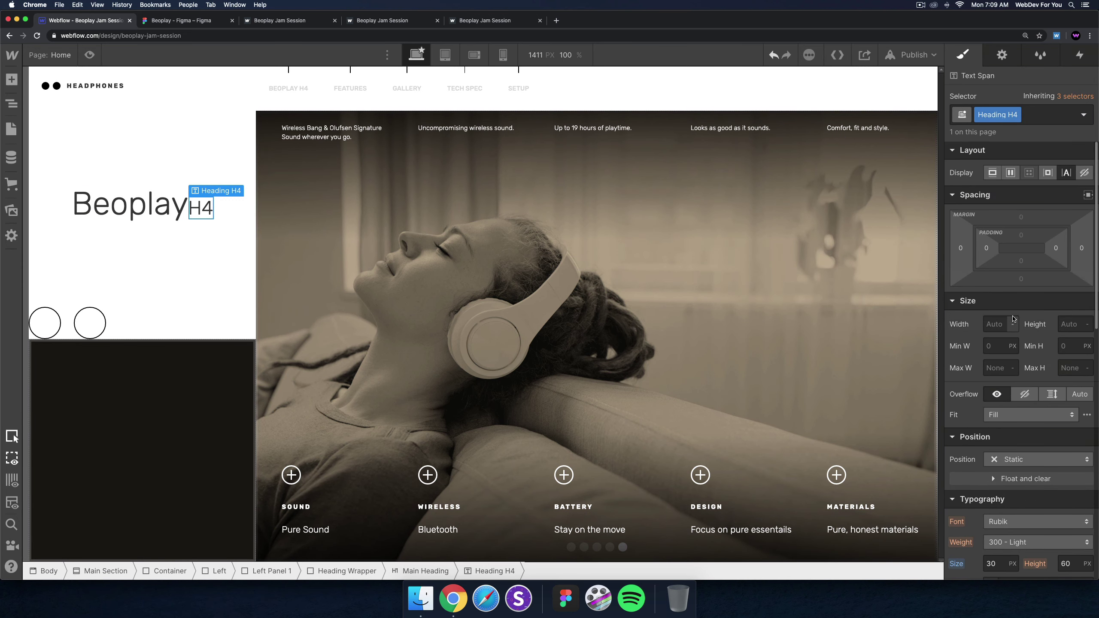
{"action": "left_click", "coordinate": [992, 173]}
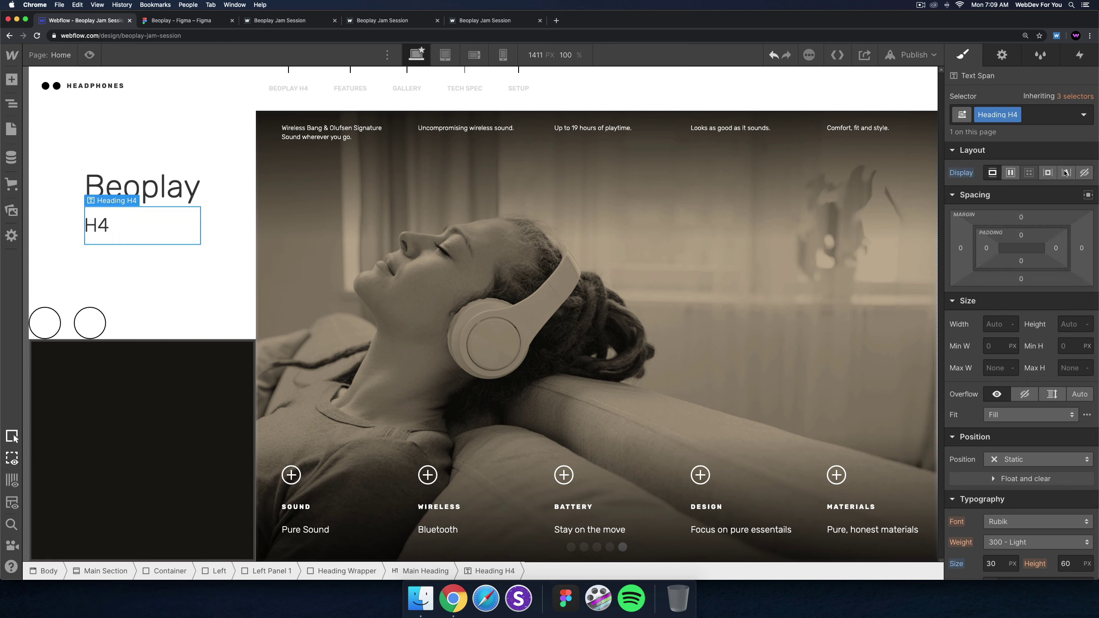
{"action": "left_click", "coordinate": [1047, 173]}
Give the Heading H4 span relative positioning with a bottom offset of 30 so it is raised like a superscript.
{"action": "scroll", "coordinate": [1028, 363], "scroll_direction": "down", "scroll_amount": 5}
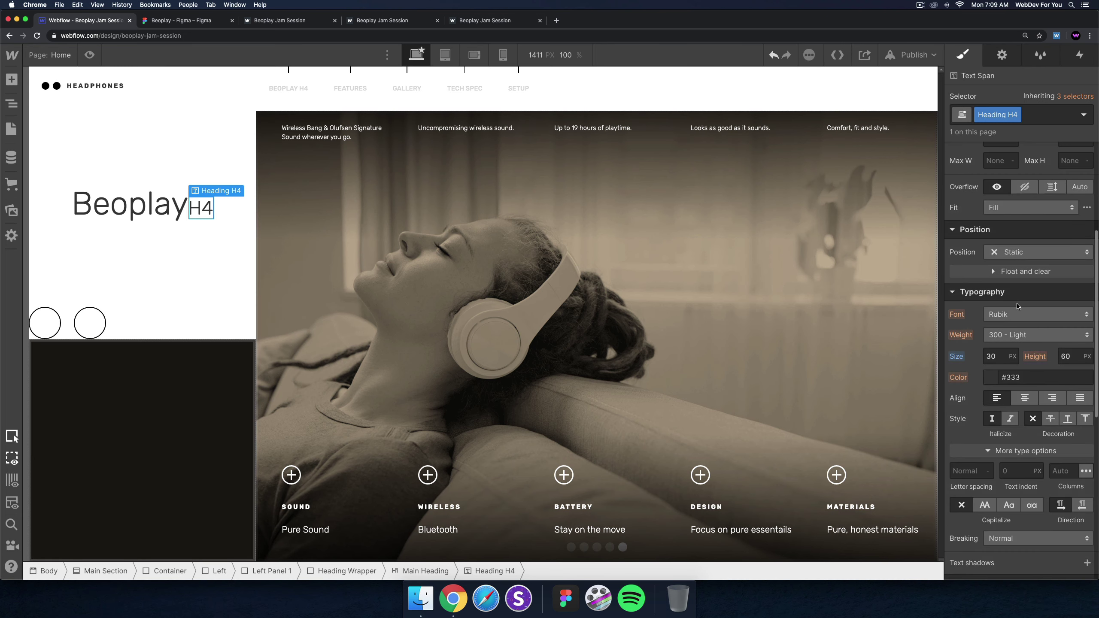
{"action": "left_click", "coordinate": [1019, 253]}
{"action": "left_click", "coordinate": [1009, 264]}
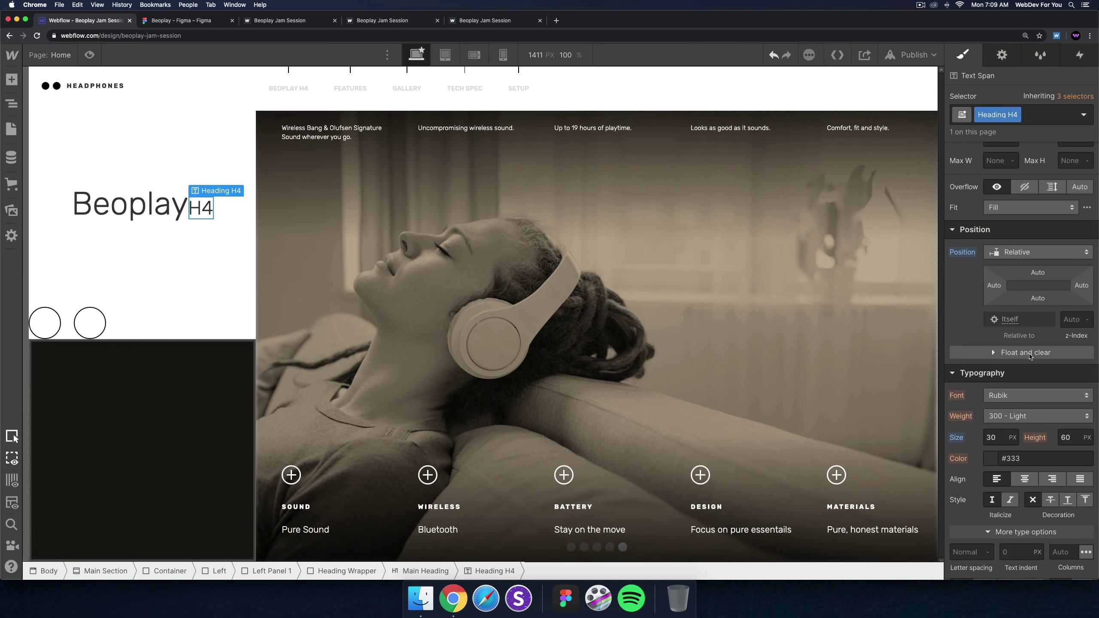
{"action": "left_click_drag", "start_coordinate": [1037, 298], "coordinate": [1036, 287]}
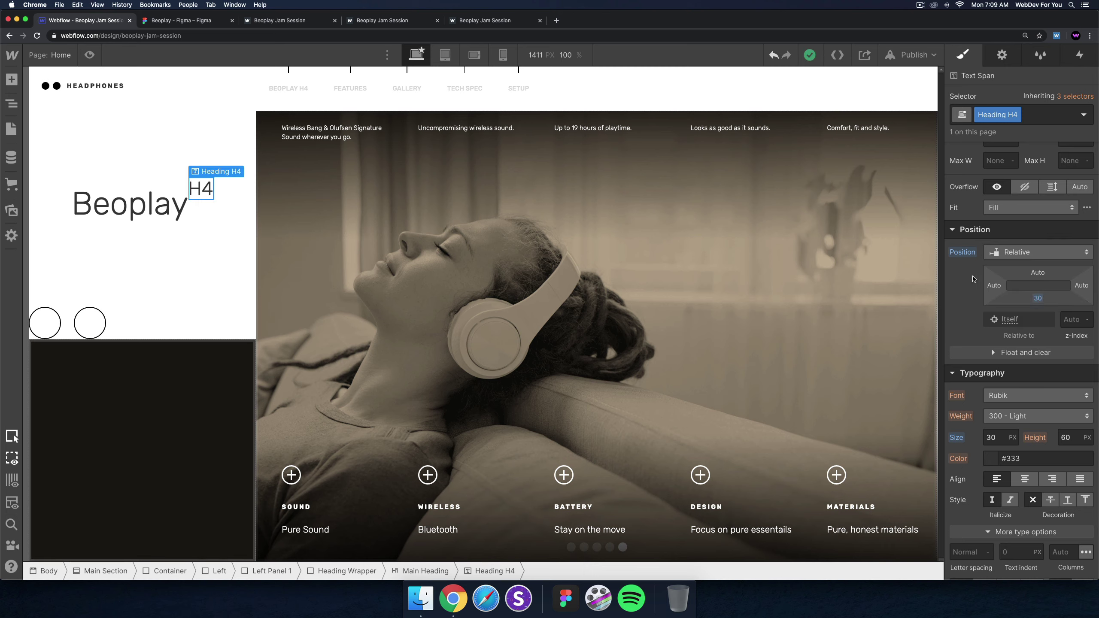
Reduce the Heading H4 span's font size to 22 px.
{"action": "scroll", "coordinate": [1027, 283], "scroll_direction": "up", "scroll_amount": 5}
{"action": "scroll", "coordinate": [996, 271], "scroll_direction": "down", "scroll_amount": 5}
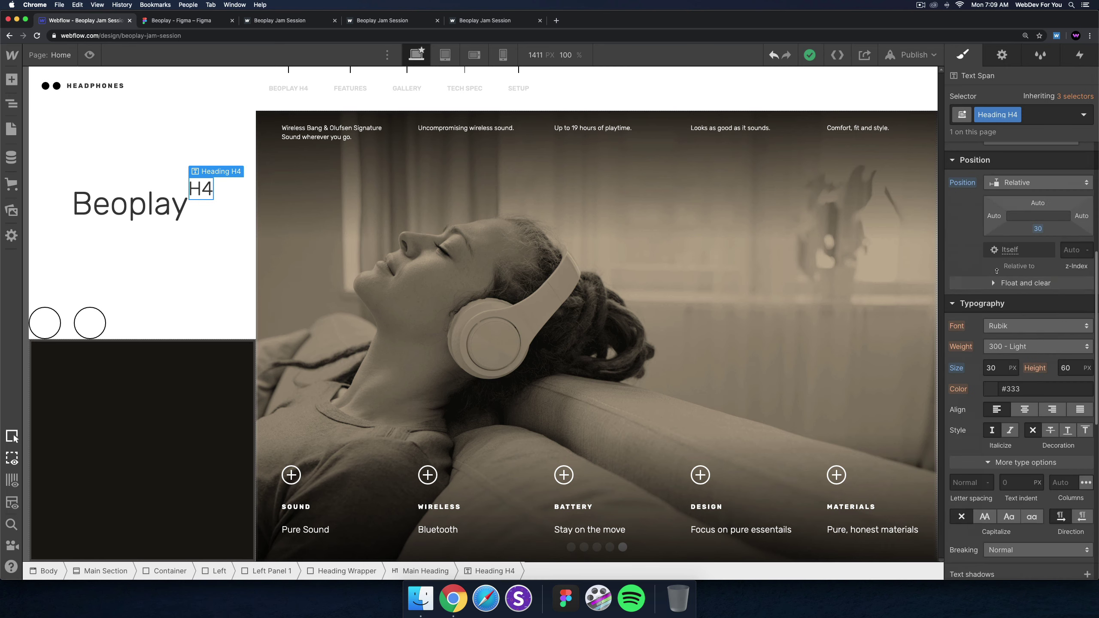
{"action": "key", "text": "Down"}
{"action": "key", "text": "Down"}
{"action": "key", "text": "Down"}
{"action": "key", "text": "Down"}
{"action": "key", "text": "Down"}
{"action": "key", "text": "Down"}
{"action": "key", "text": "Down"}
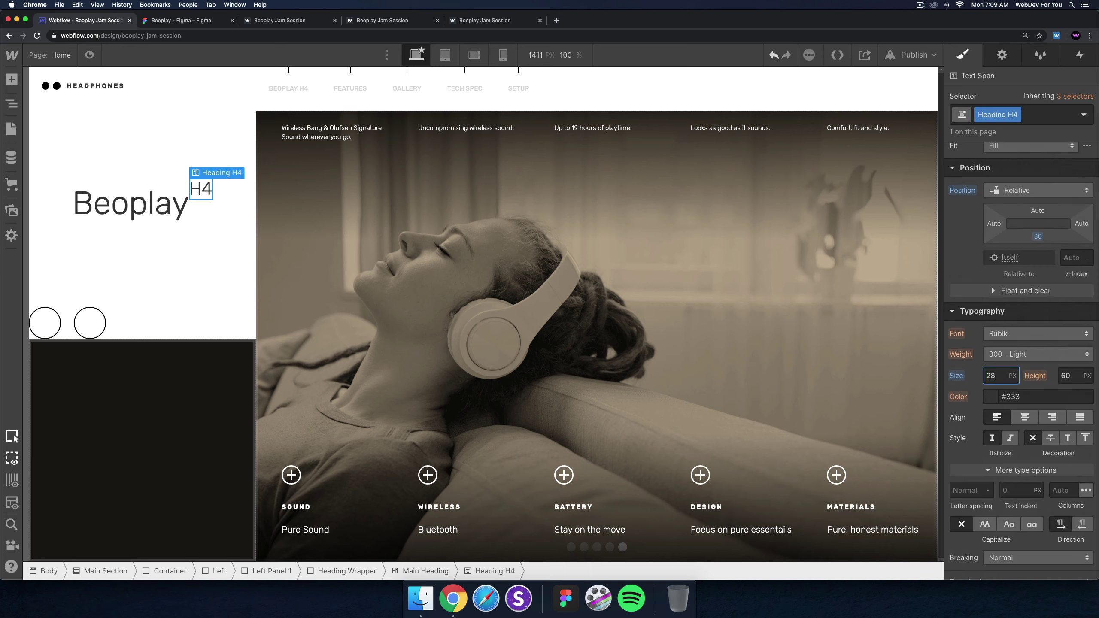
{"action": "key", "text": "Down"}
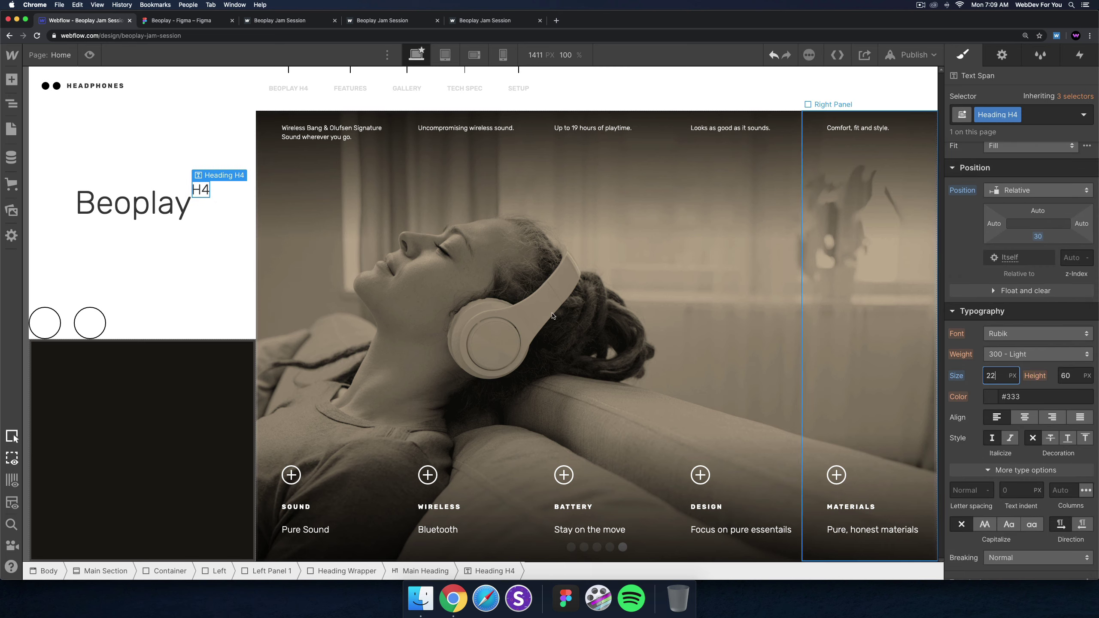
Compare the heading with the Figma design and give the Heading H4 span a left offset of 10.
{"action": "left_click", "coordinate": [129, 219]}
{"action": "left_click", "coordinate": [181, 271]}
{"action": "left_click", "coordinate": [180, 230]}
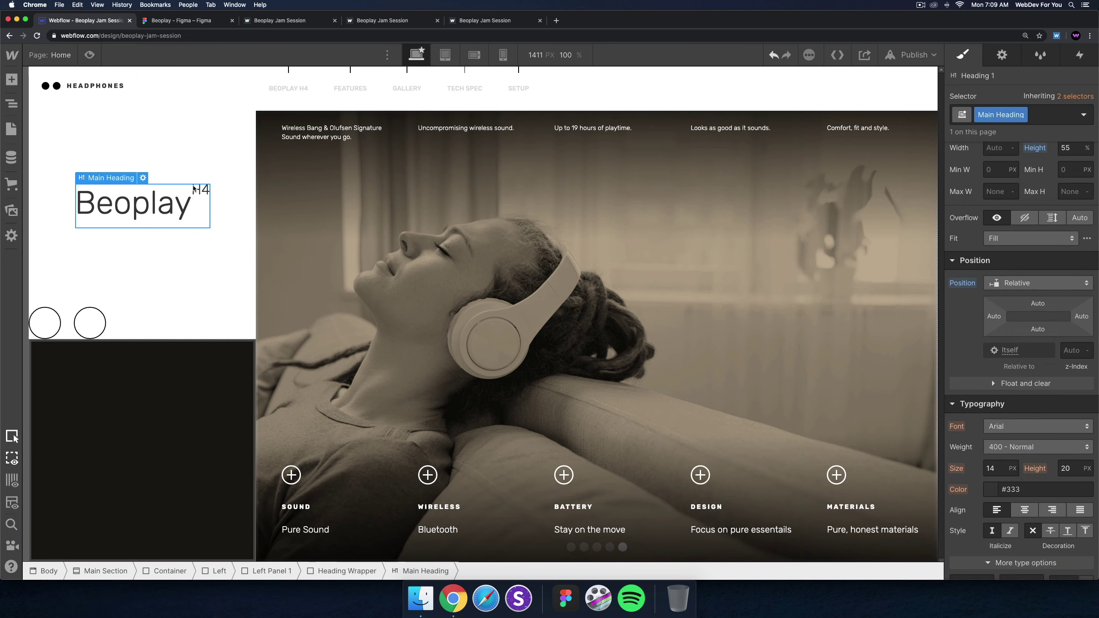
{"action": "left_click", "coordinate": [166, 23]}
{"action": "left_click", "coordinate": [101, 23]}
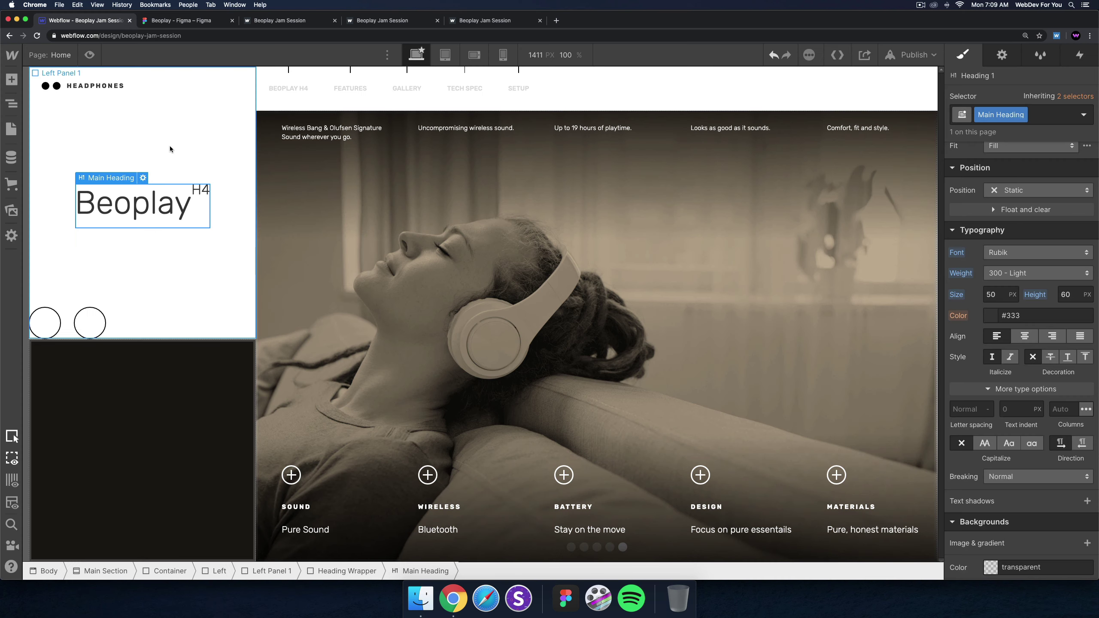
{"action": "left_click", "coordinate": [200, 189]}
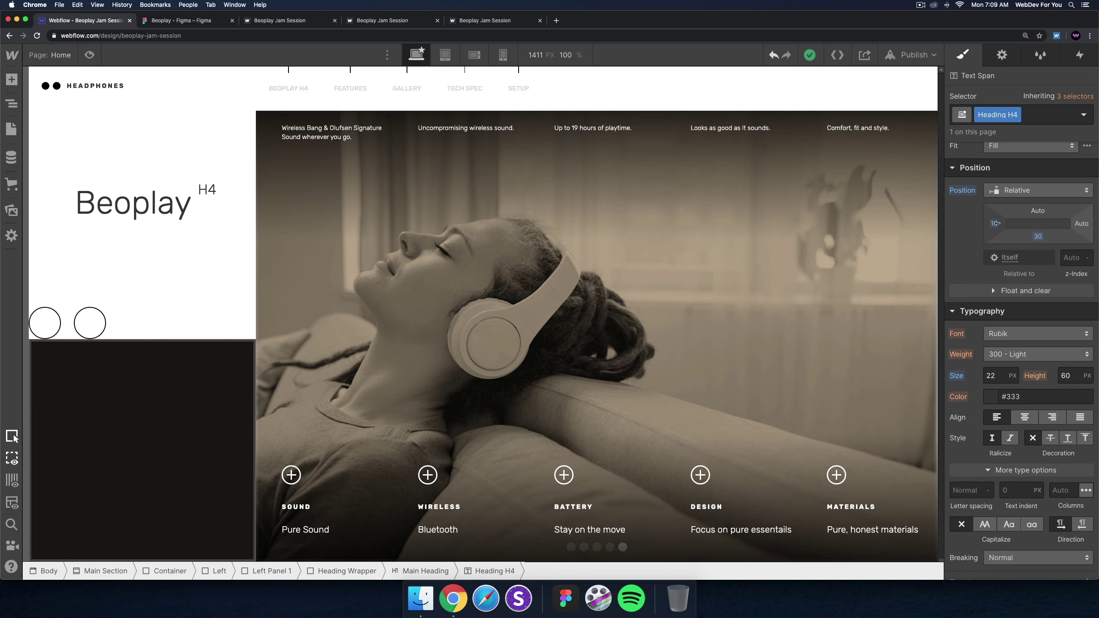
Check the tagline under the heading in the Figma design and add a text block to Left Panel 1.
{"action": "left_click", "coordinate": [194, 276]}
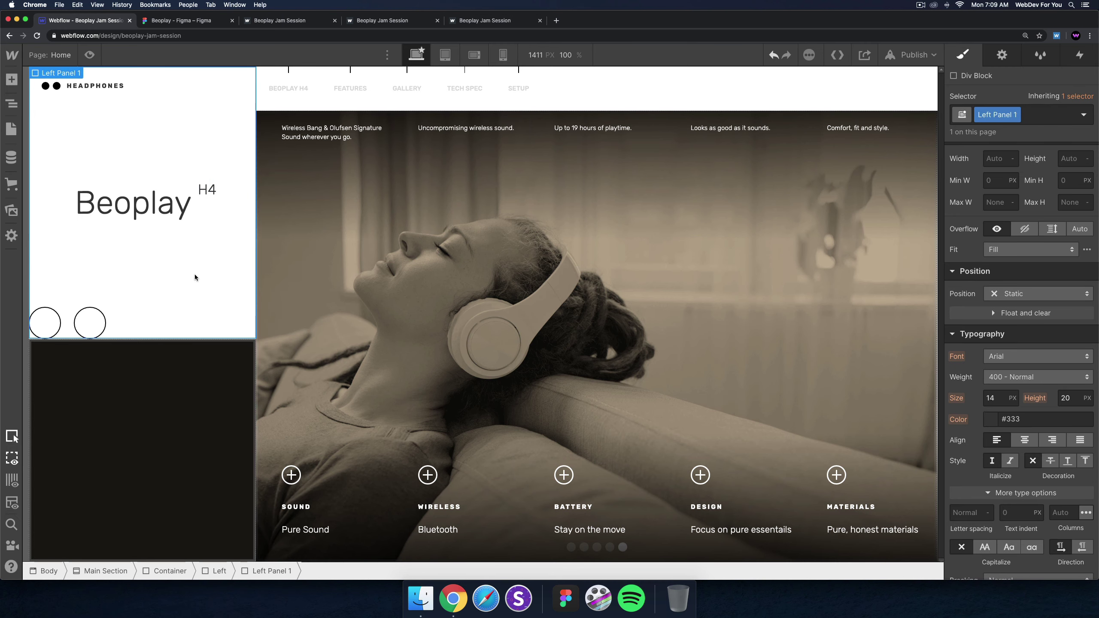
{"action": "left_click", "coordinate": [181, 19]}
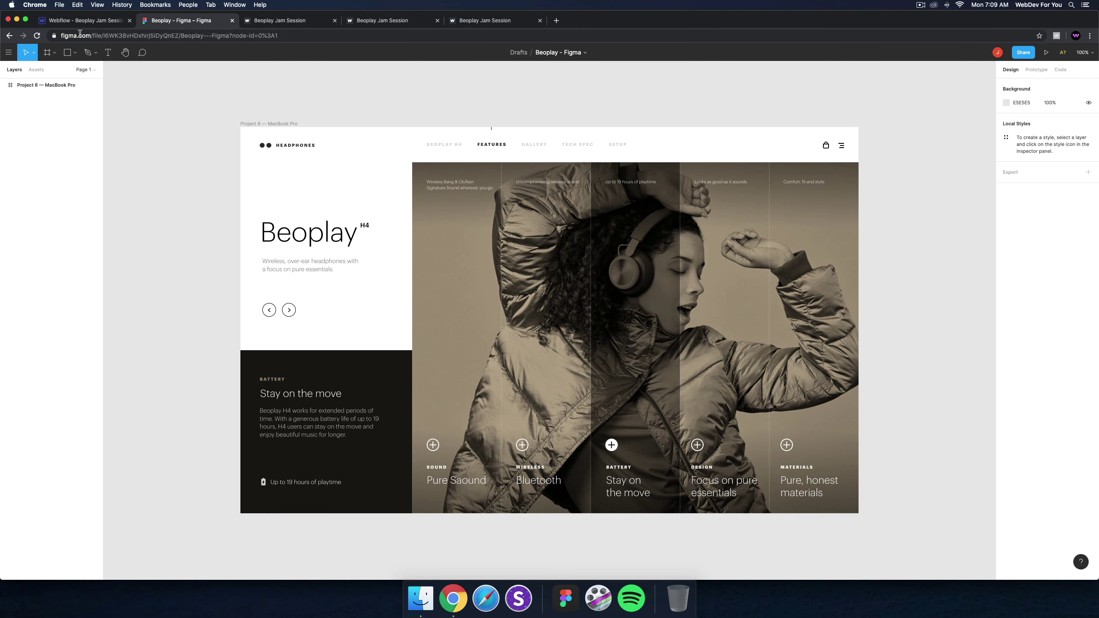
{"action": "left_click", "coordinate": [82, 20]}
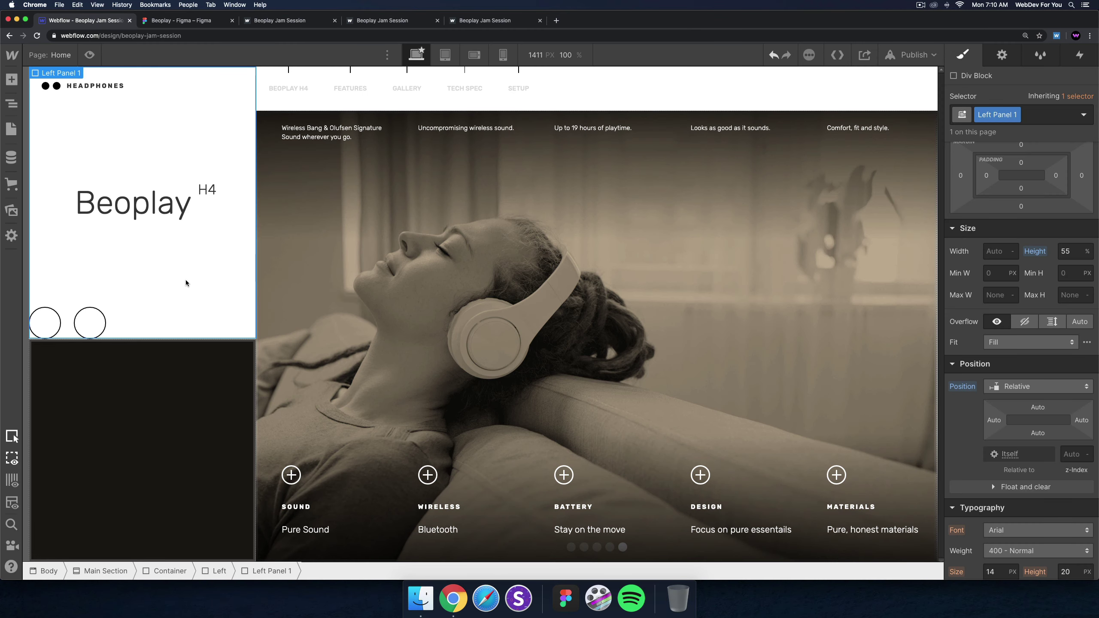
{"action": "key", "text": "super+e"}
{"action": "type", "text": "text b"}
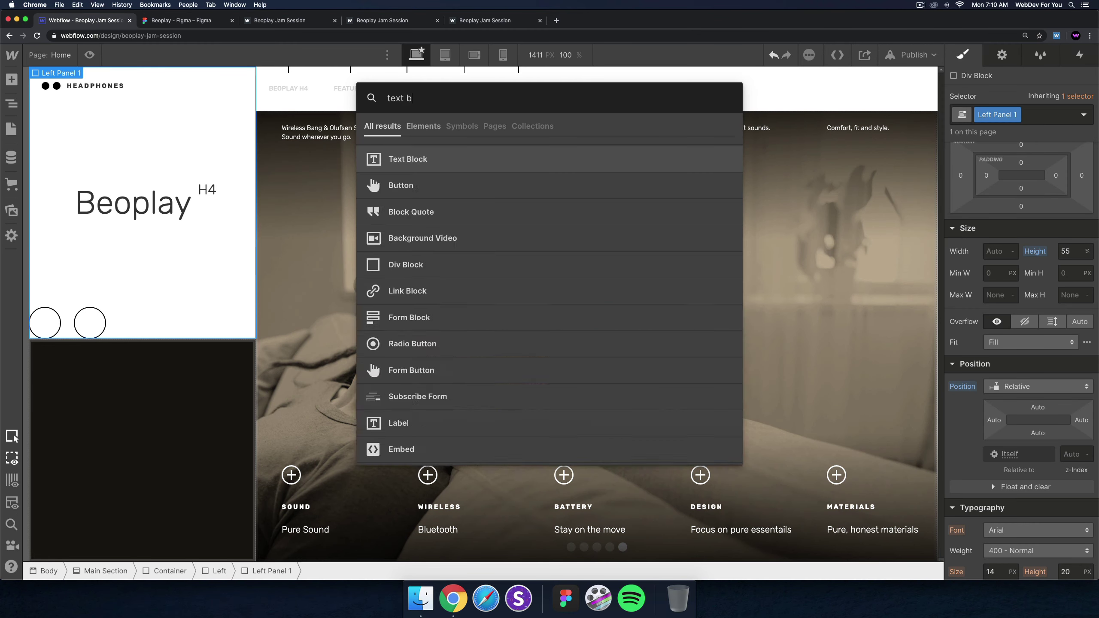
{"action": "type", "text": "lock"}
{"action": "key", "text": "Return"}
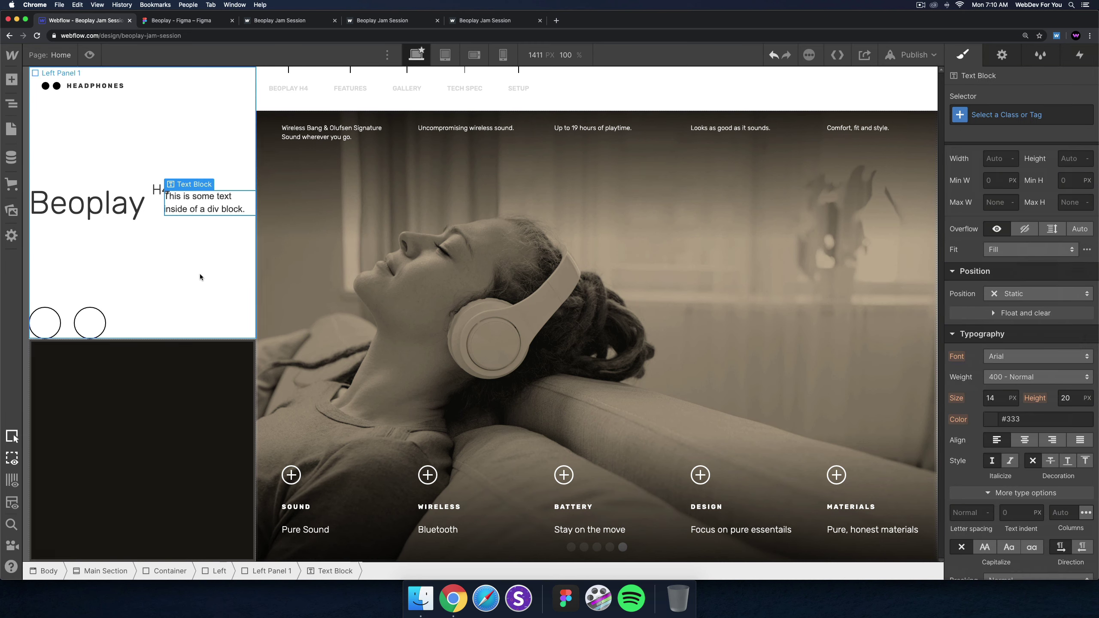
Change Left Panel 1's flex direction to vertical so the text block sits below the heading.
{"action": "left_click", "coordinate": [168, 253]}
{"action": "scroll", "coordinate": [1033, 197], "scroll_direction": "up", "scroll_amount": 5}
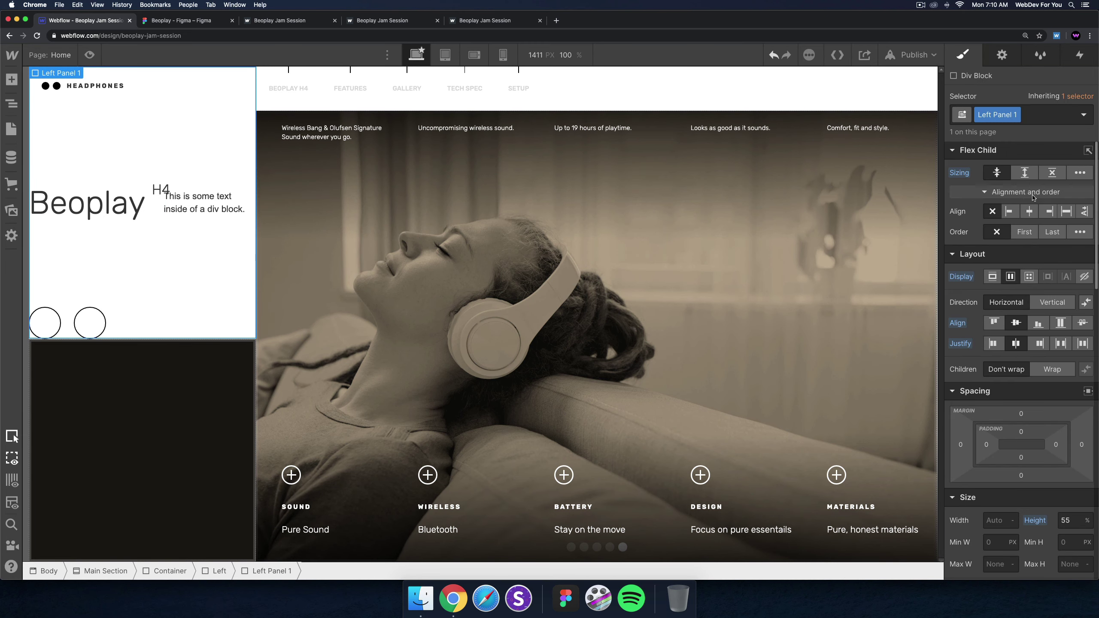
{"action": "left_click", "coordinate": [1048, 303]}
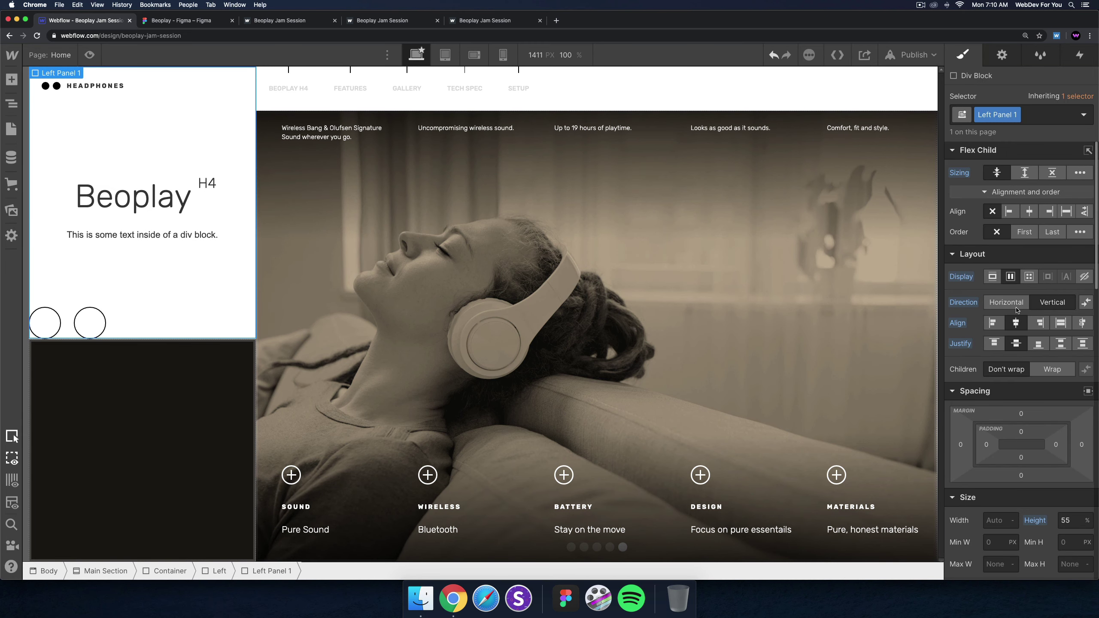
Replace the text block's placeholder with "Wireless, over-ear headphones with a focus on pure essentials." copied from the Figma design's code.
{"action": "left_click", "coordinate": [155, 234]}
{"action": "left_click", "coordinate": [188, 21]}
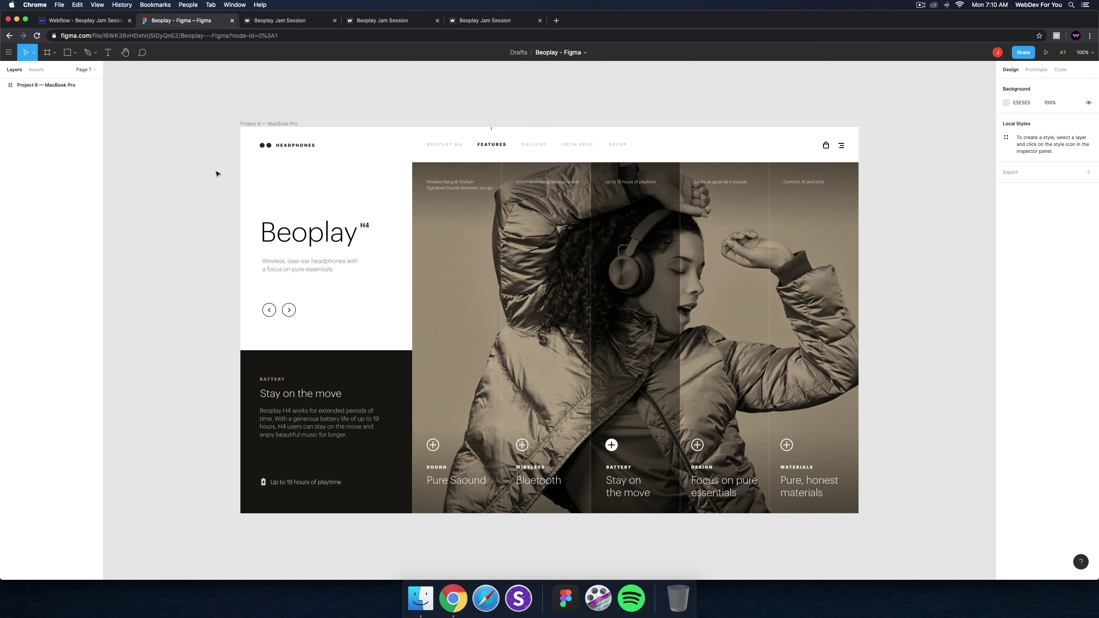
{"action": "double_click", "coordinate": [285, 266]}
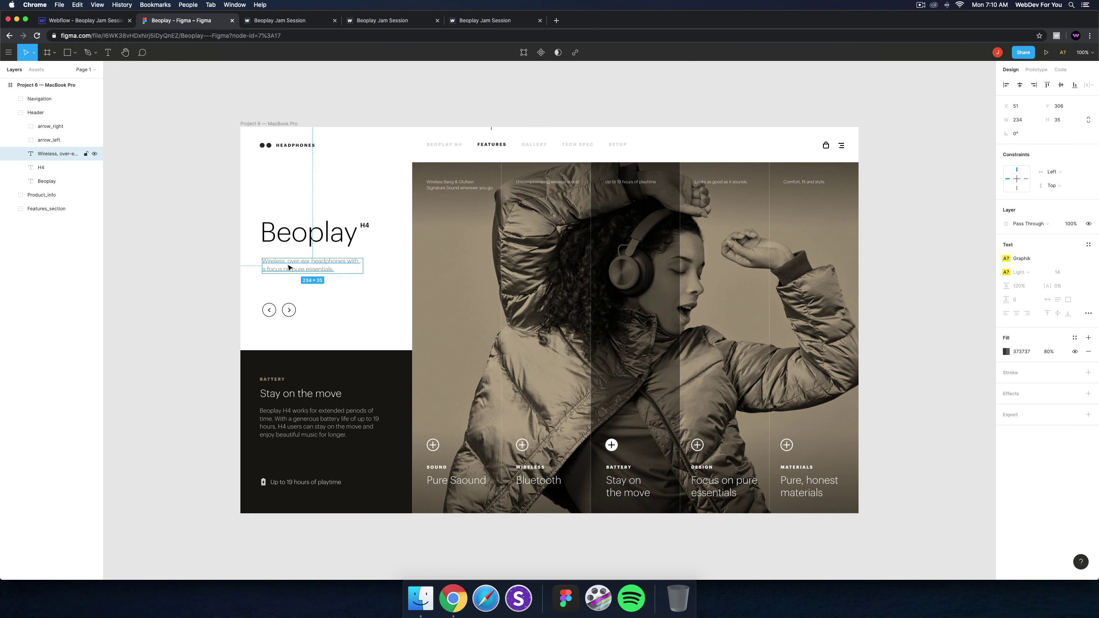
{"action": "left_click", "coordinate": [1055, 71]}
{"action": "left_click_drag", "start_coordinate": [1009, 110], "coordinate": [1032, 124]}
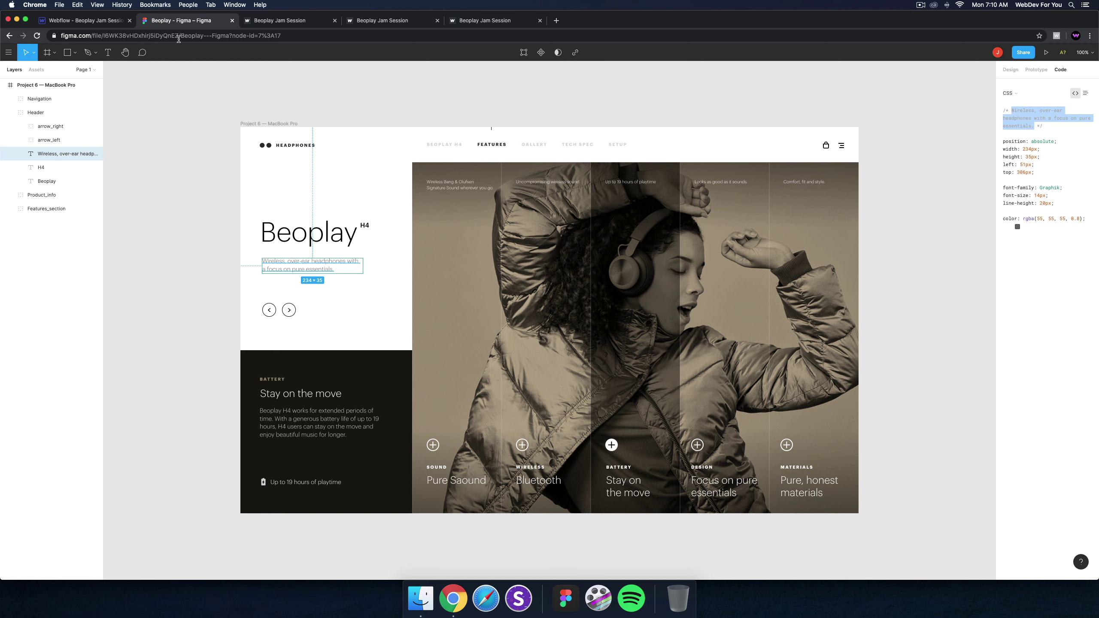
{"action": "left_click", "coordinate": [82, 20]}
{"action": "double_click", "coordinate": [175, 234]}
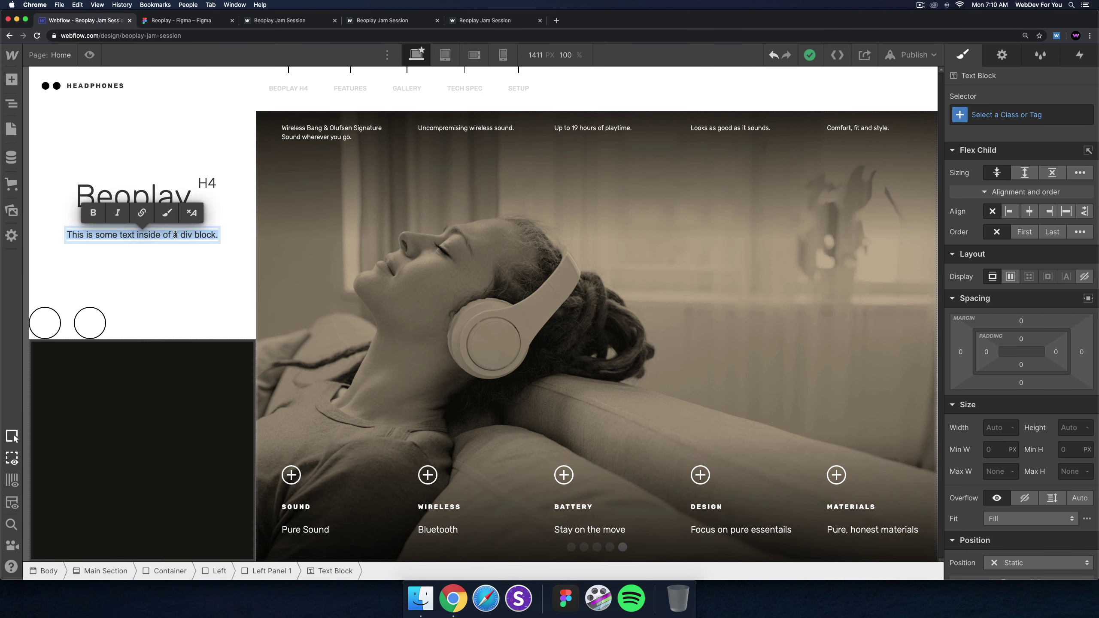
{"action": "type", "text": "Wireless, over-ear headphones with a focus on pure essentials."}
Align Left Panel 1's children to the left and select the Main Heading.
{"action": "left_click", "coordinate": [143, 249]}
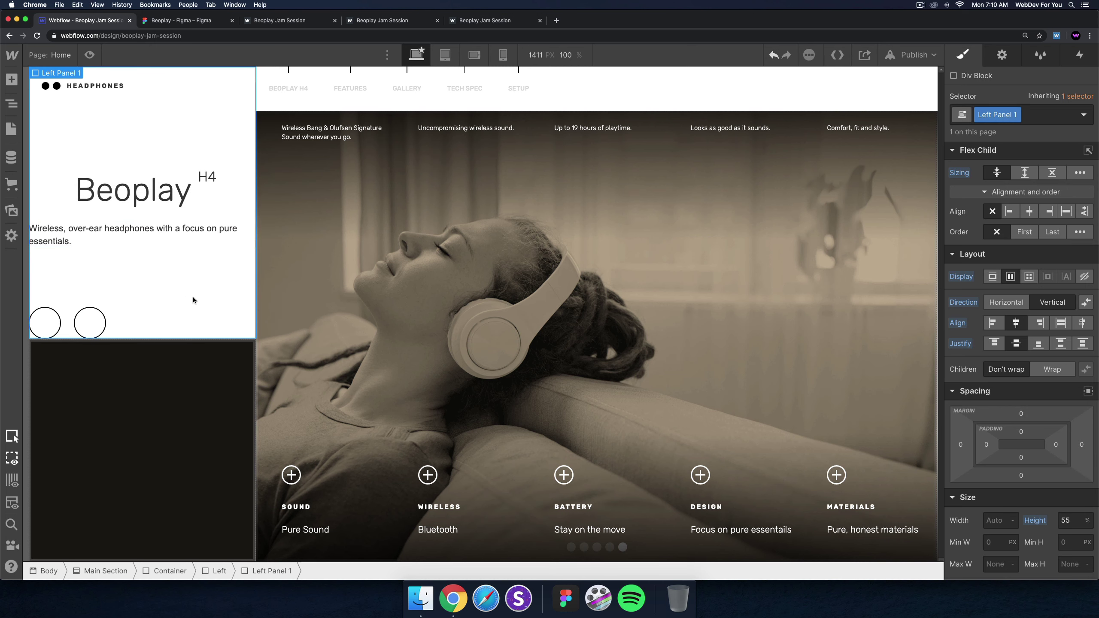
{"action": "left_click", "coordinate": [993, 323]}
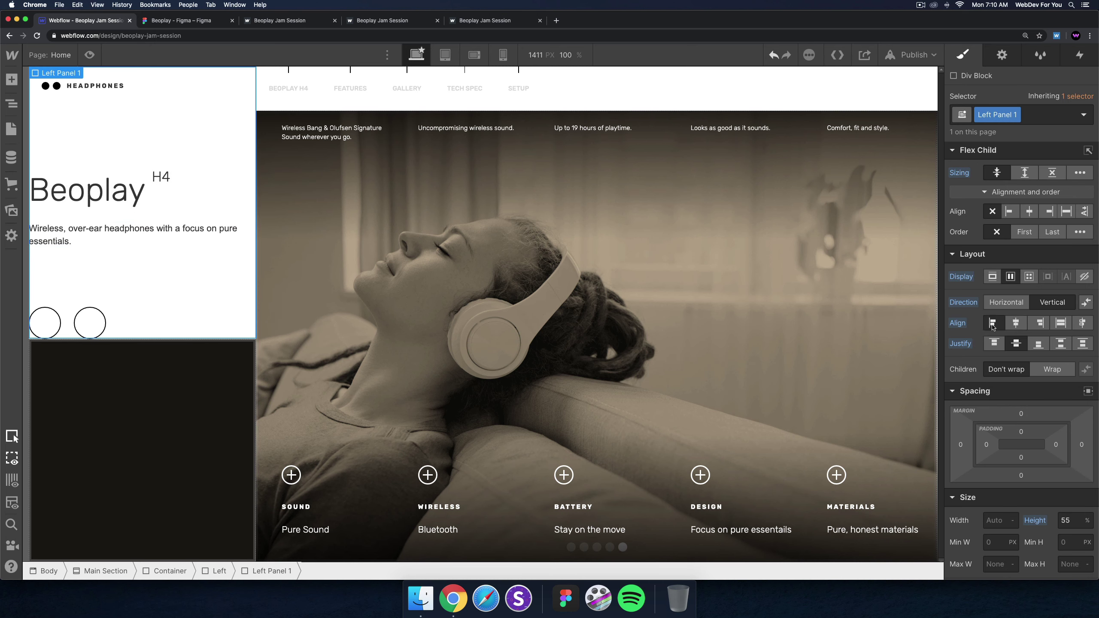
{"action": "left_click", "coordinate": [139, 246]}
{"action": "left_click", "coordinate": [131, 199]}
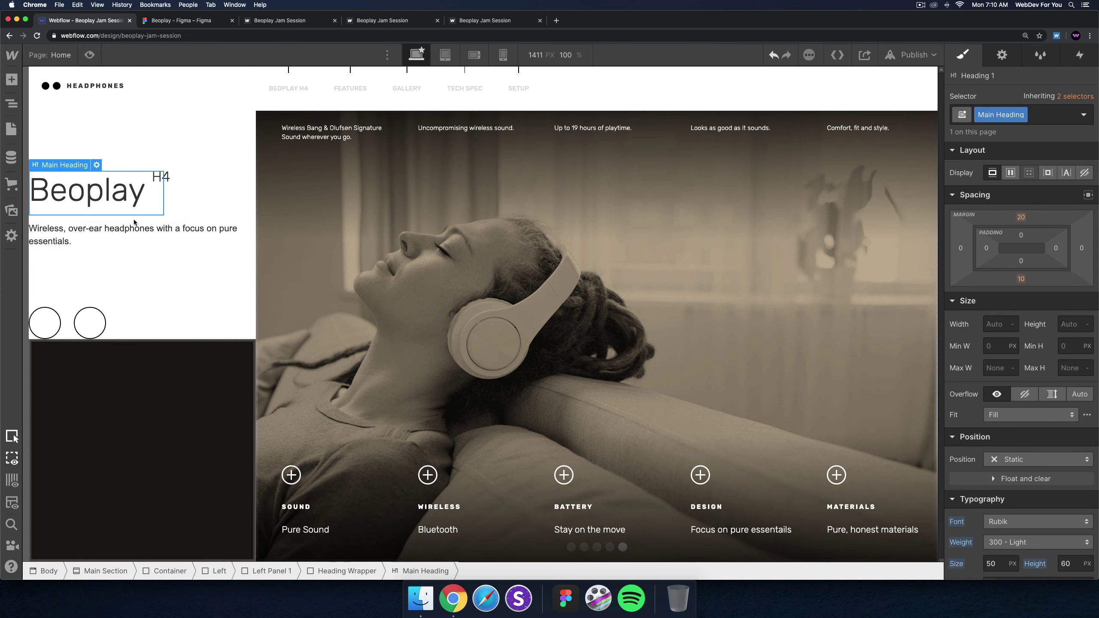
{"action": "left_click", "coordinate": [129, 238]}
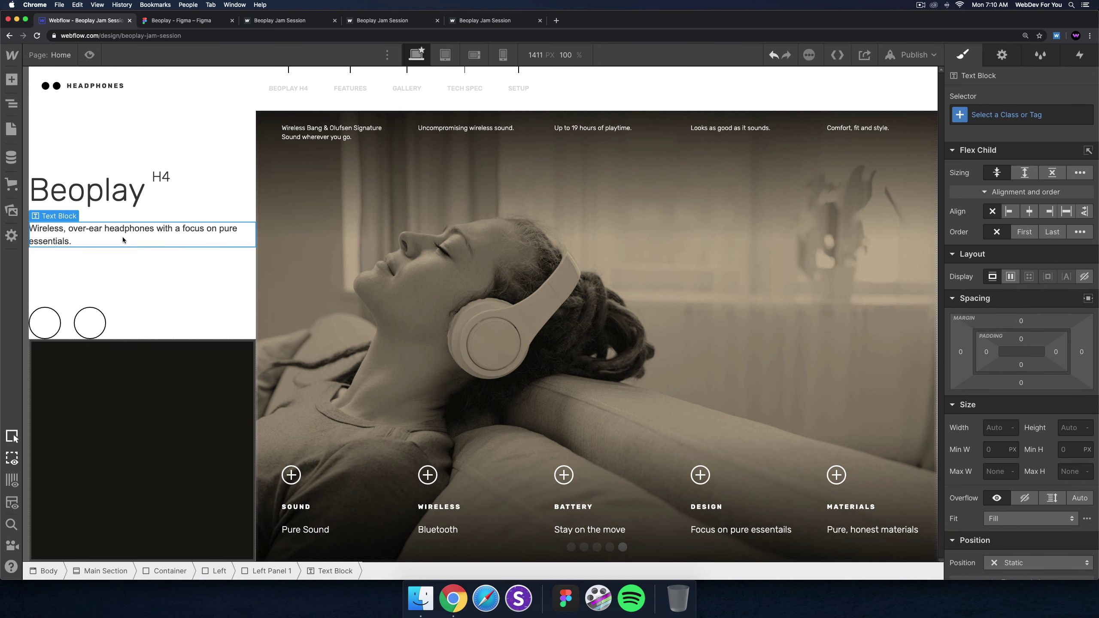
{"action": "left_click", "coordinate": [97, 208]}
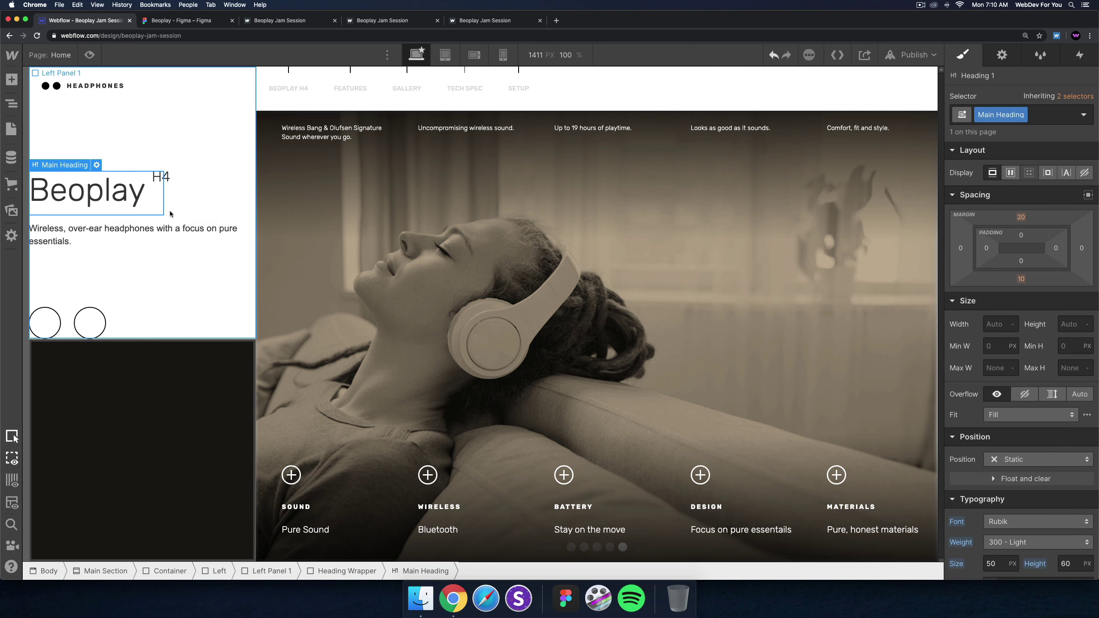
Move the tagline text block into the Heading Wrapper, directly below the Beoplay heading.
{"action": "left_click", "coordinate": [149, 219]}
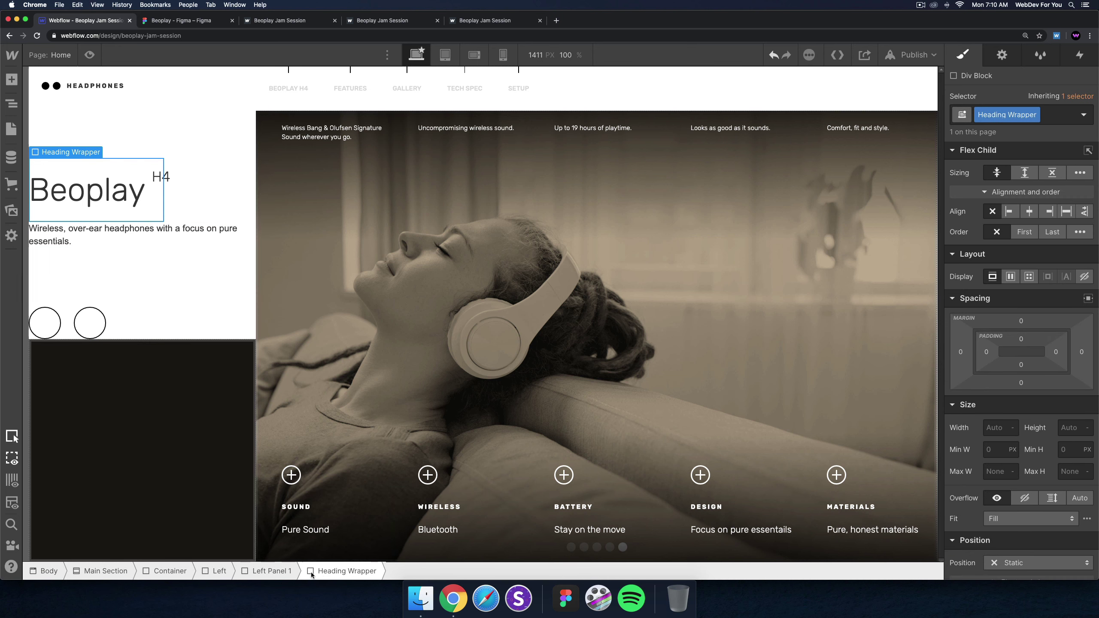
{"action": "left_click_drag", "start_coordinate": [62, 240], "coordinate": [67, 217]}
{"action": "left_click", "coordinate": [112, 215]}
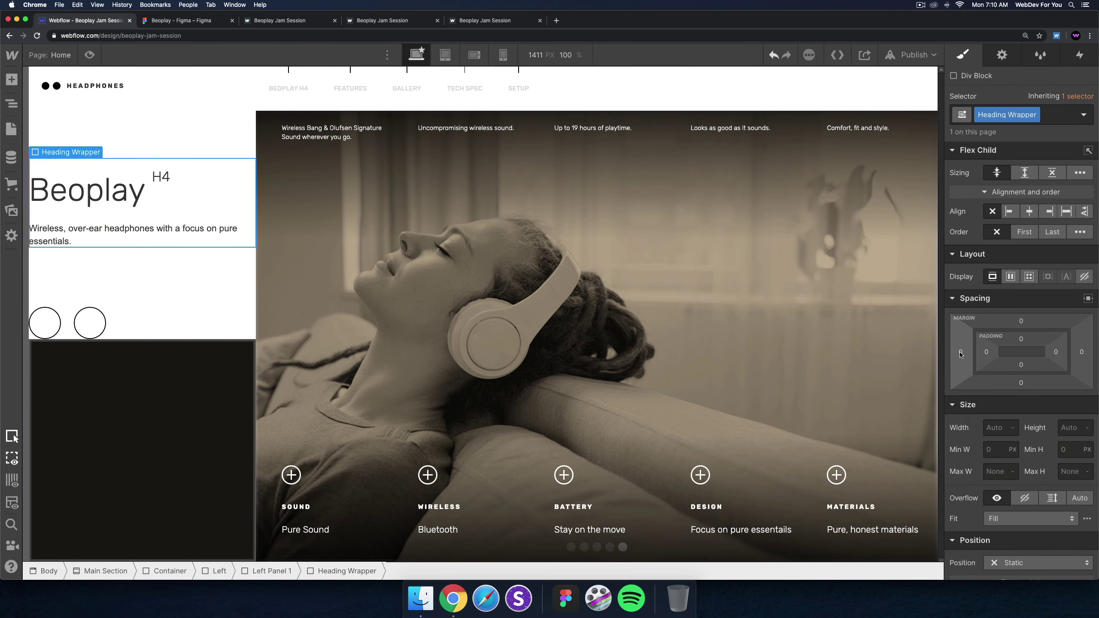
Compare the heading's indent with the Figma design and set the Heading Wrapper's left margin to 20 px.
{"action": "left_click_drag", "start_coordinate": [960, 351], "coordinate": [927, 353]}
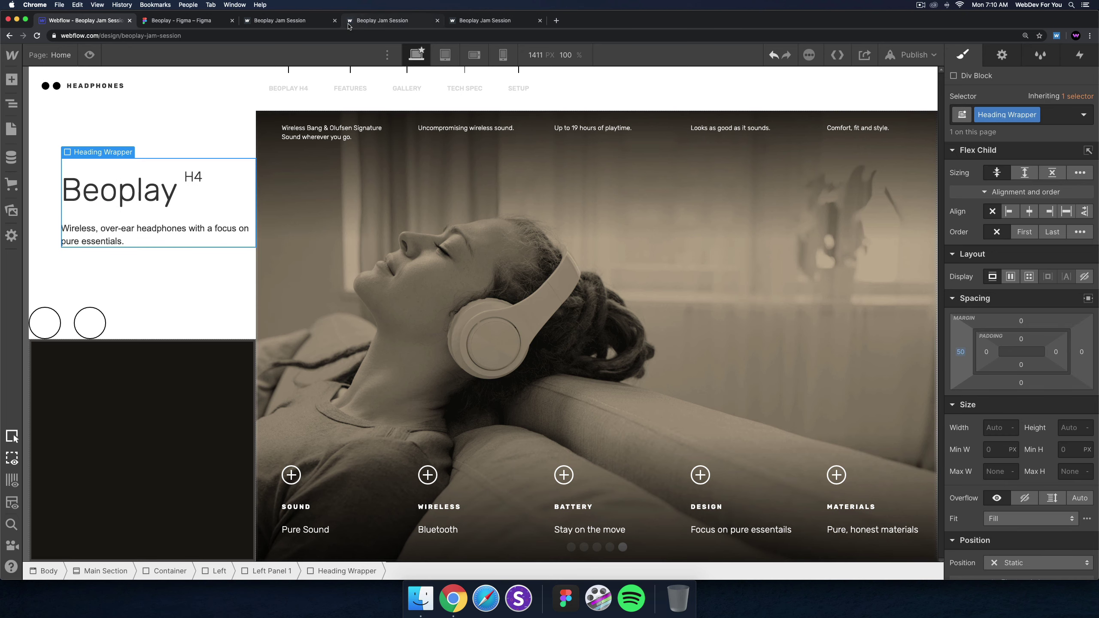
{"action": "left_click", "coordinate": [177, 22]}
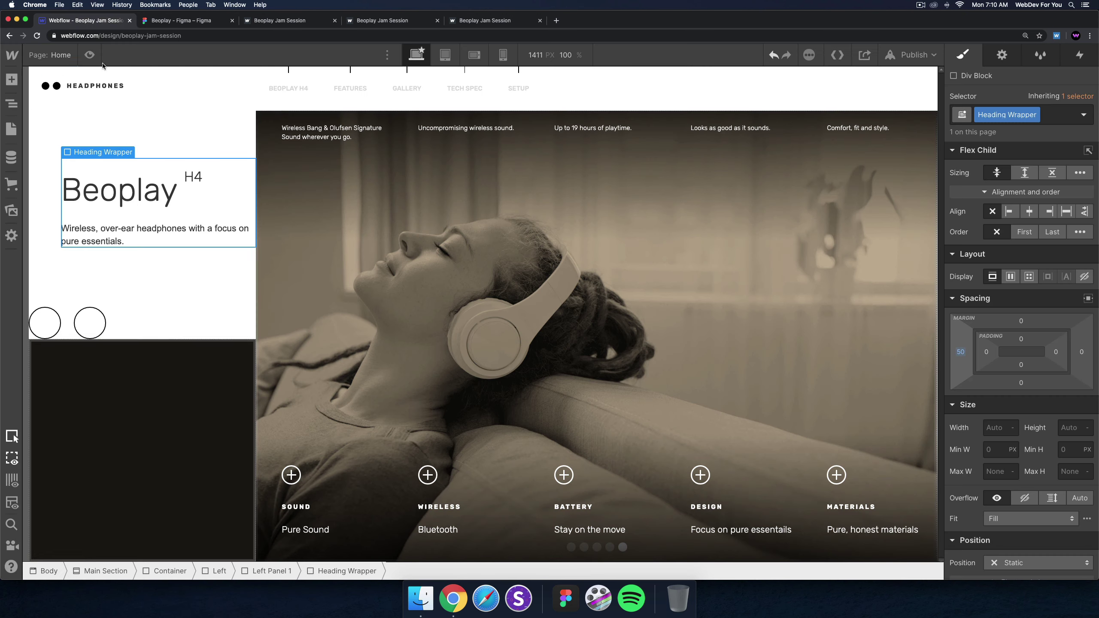
{"action": "left_click", "coordinate": [91, 21]}
{"action": "left_click", "coordinate": [960, 352]}
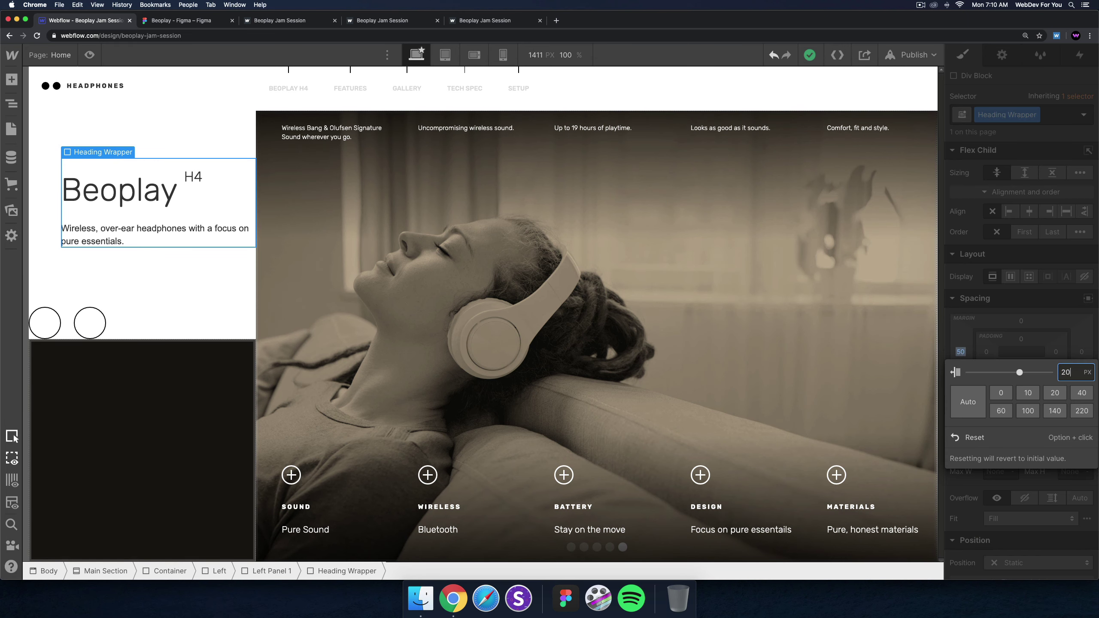
{"action": "key", "text": "Return"}
{"action": "left_click", "coordinate": [45, 256]}
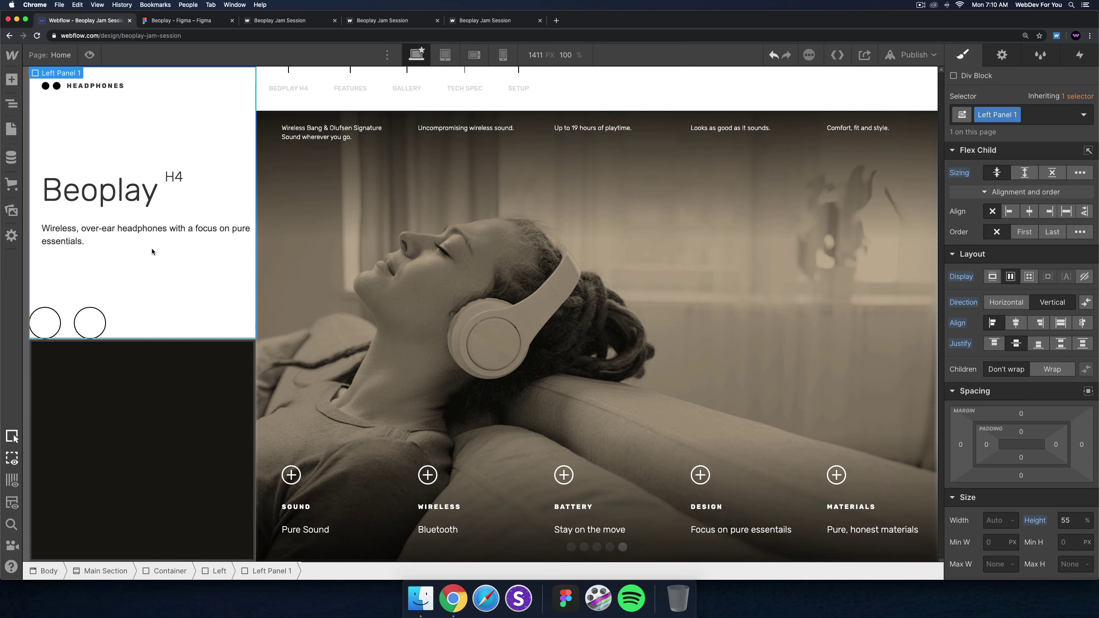
Check the tagline's styling in the Figma design and give the tagline text block the new class Heading Text.
{"action": "left_click", "coordinate": [197, 236]}
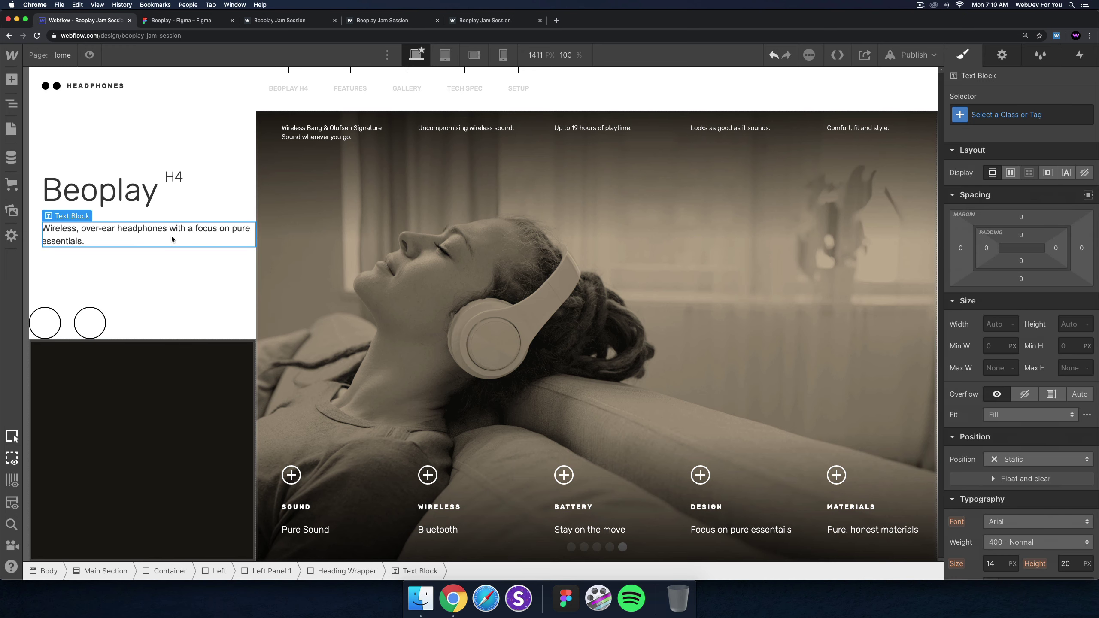
{"action": "left_click", "coordinate": [173, 20]}
{"action": "left_click", "coordinate": [98, 22]}
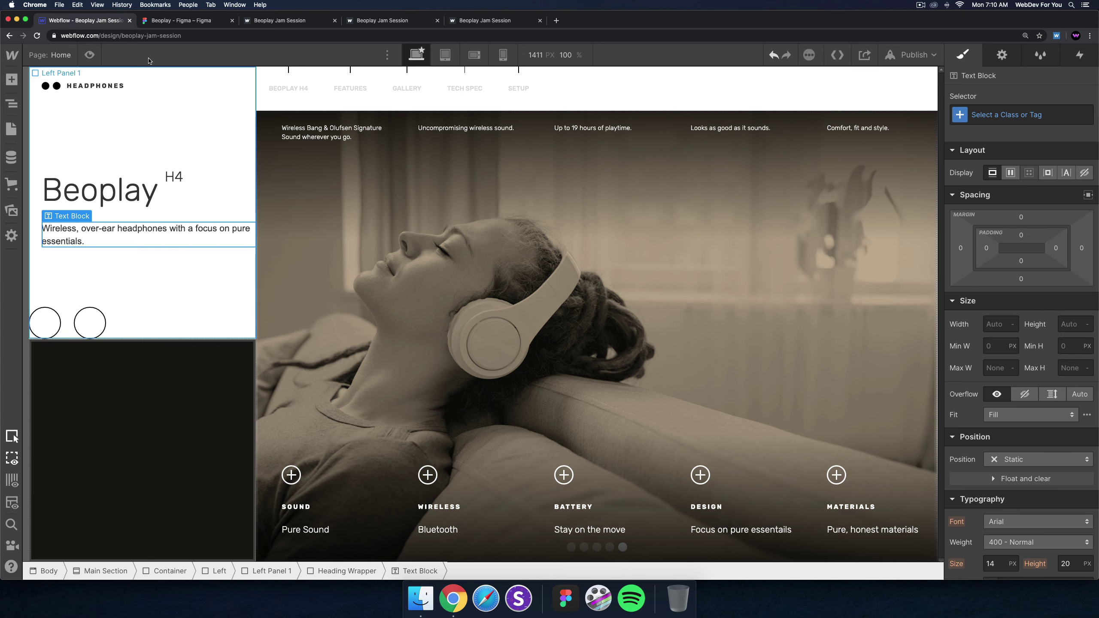
{"action": "left_click", "coordinate": [164, 20]}
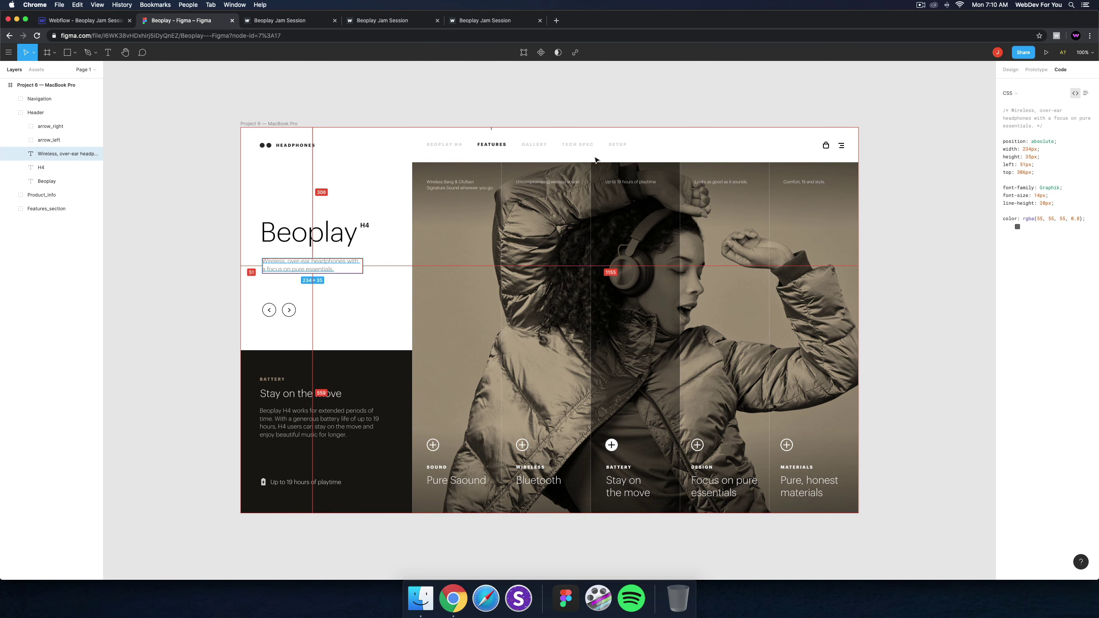
{"action": "left_click", "coordinate": [69, 22]}
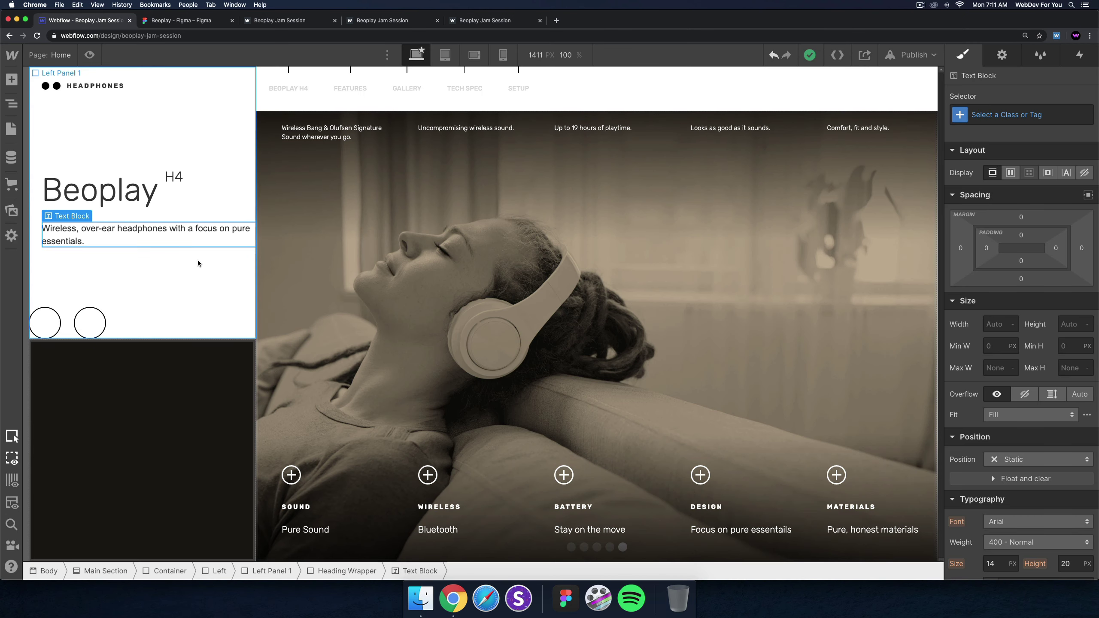
{"action": "left_click", "coordinate": [1004, 114]}
{"action": "type", "text": "Heading T"}
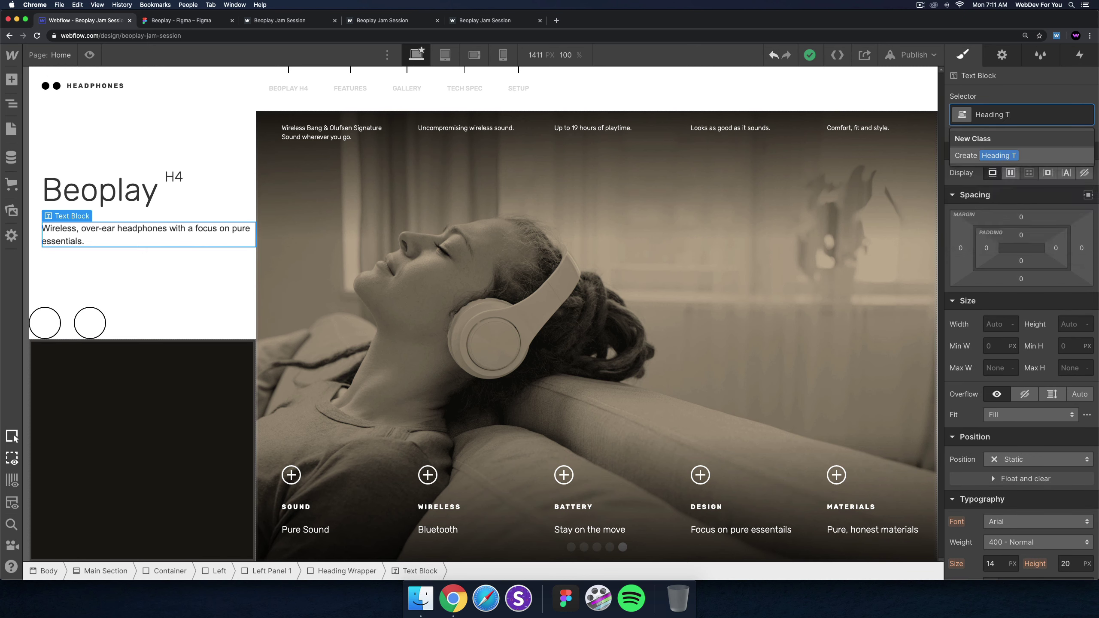
{"action": "type", "text": "ext"}
{"action": "key", "text": "Return"}
Style the tagline in Rubik with weight 300 - Light and colour rgba(51, 51, 51, 0.8).
{"action": "scroll", "coordinate": [1023, 367], "scroll_direction": "down", "scroll_amount": 5}
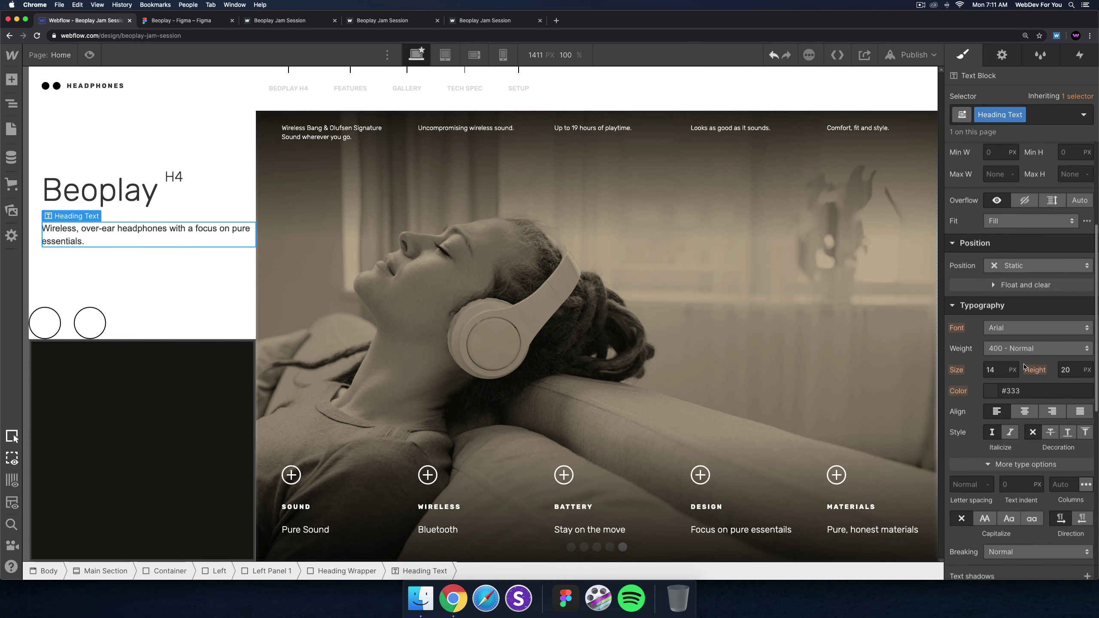
{"action": "left_click", "coordinate": [1034, 327]}
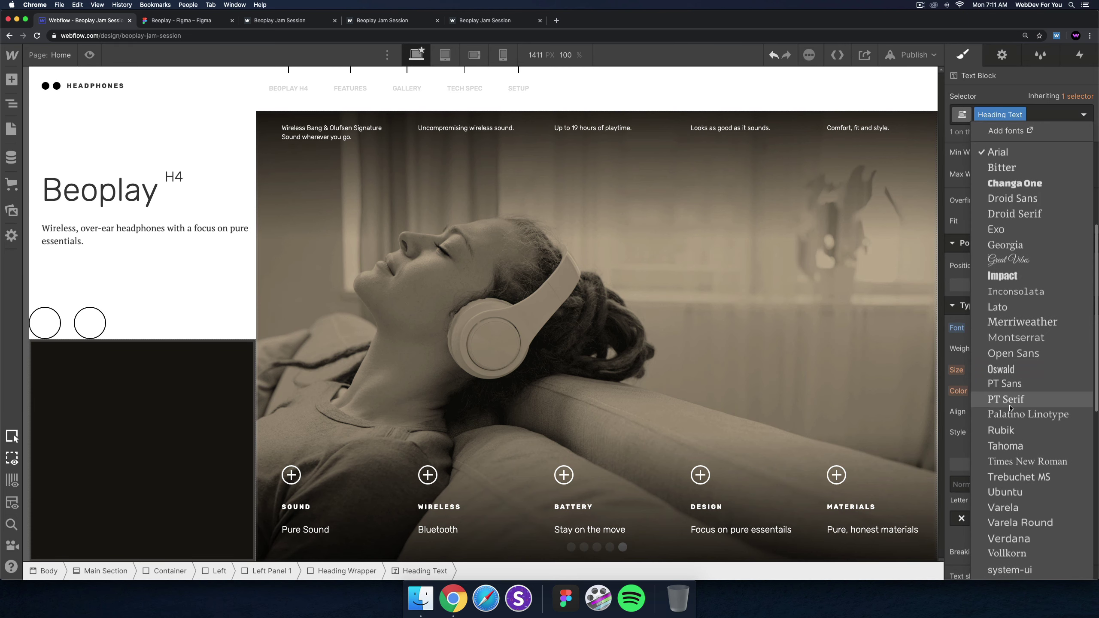
{"action": "left_click", "coordinate": [1003, 430]}
{"action": "left_click", "coordinate": [1004, 351]}
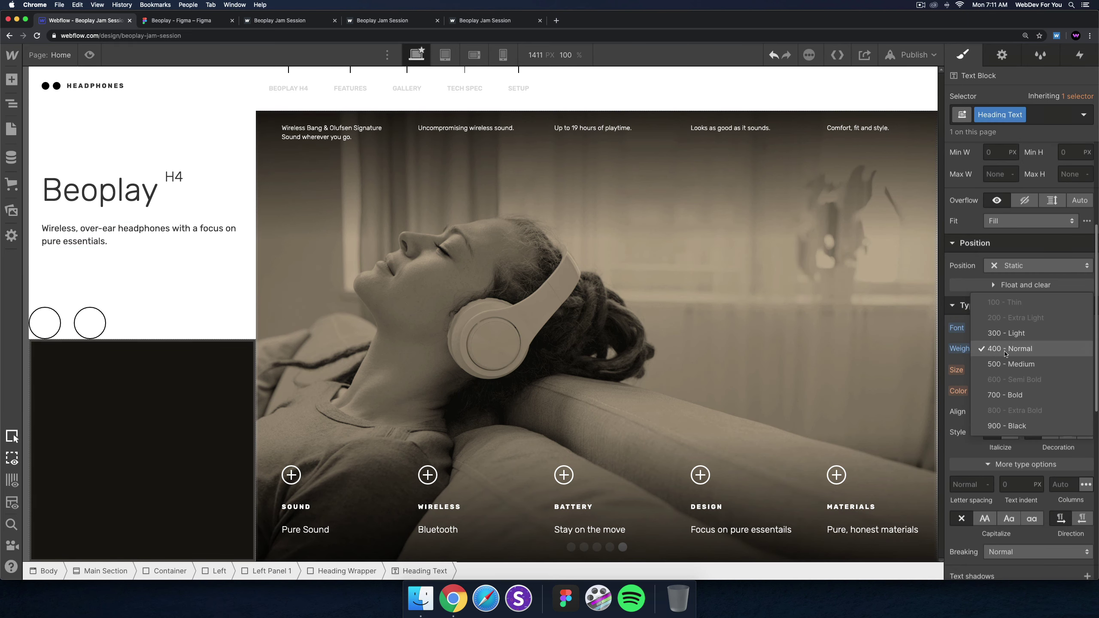
{"action": "left_click", "coordinate": [1010, 336]}
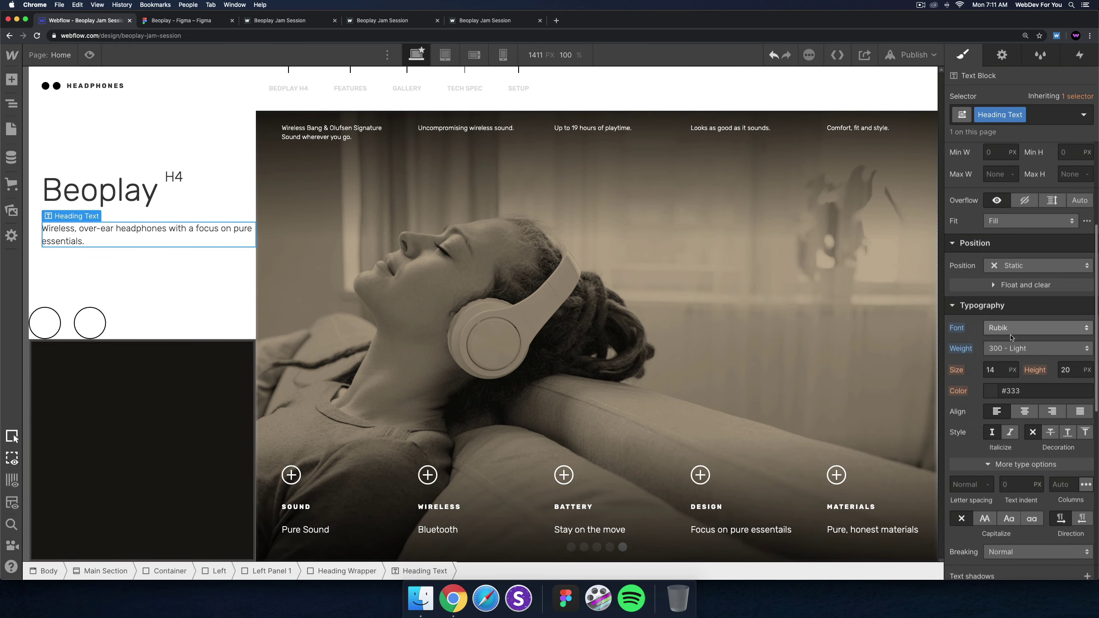
{"action": "left_click", "coordinate": [993, 392]}
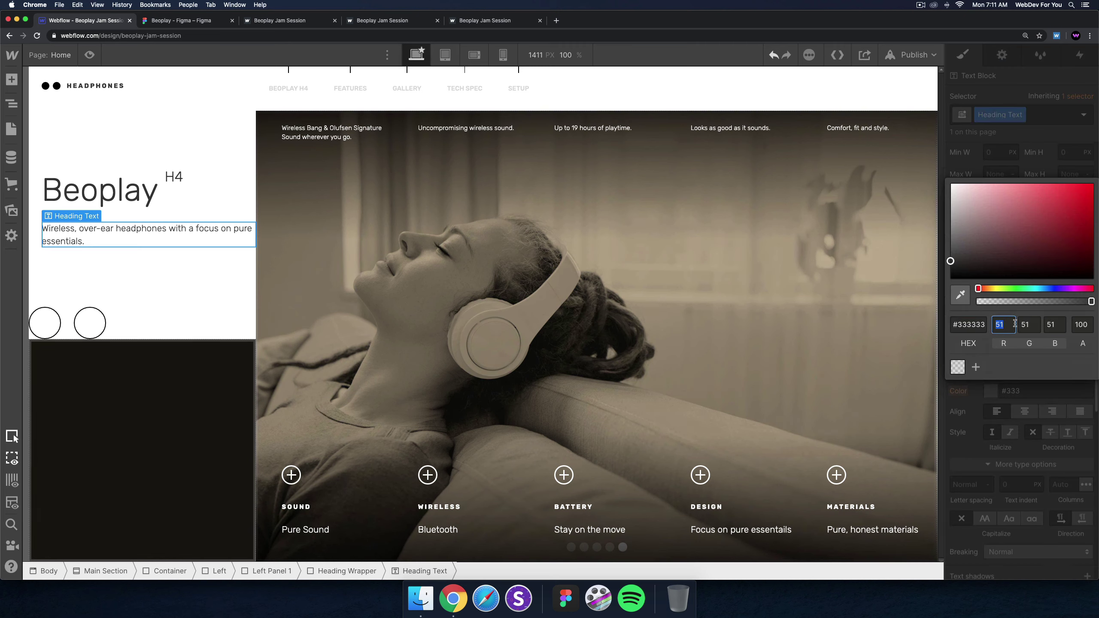
{"action": "left_click", "coordinate": [1080, 324]}
{"action": "left_click", "coordinate": [190, 251]}
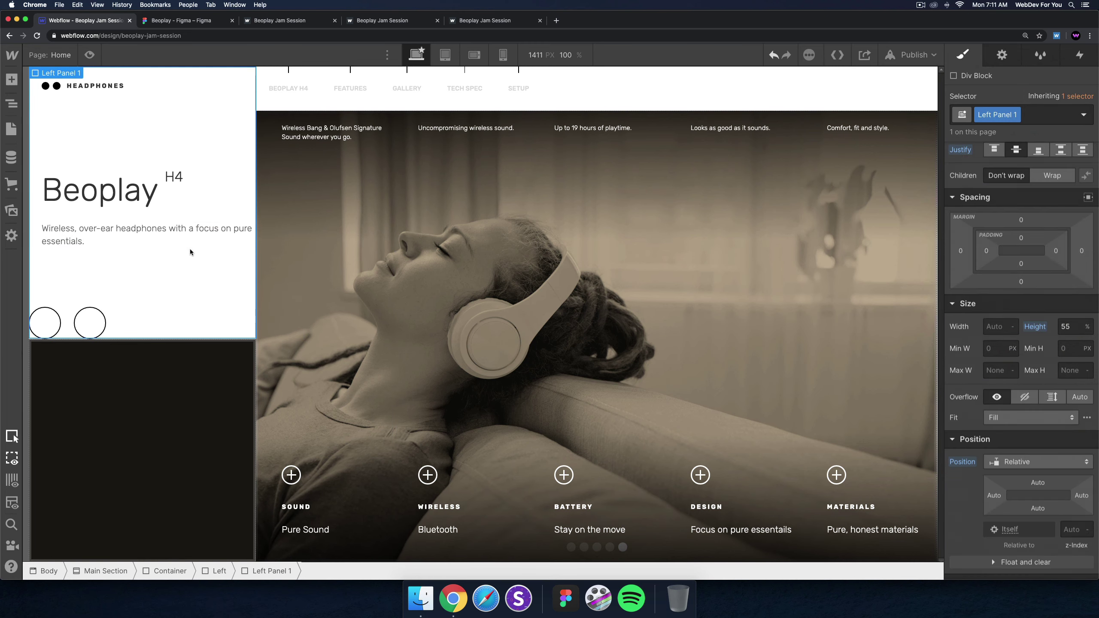
Try different right margins on the tagline, ending at 60 px.
{"action": "left_click", "coordinate": [190, 244]}
{"action": "scroll", "coordinate": [957, 270], "scroll_direction": "down", "scroll_amount": 5}
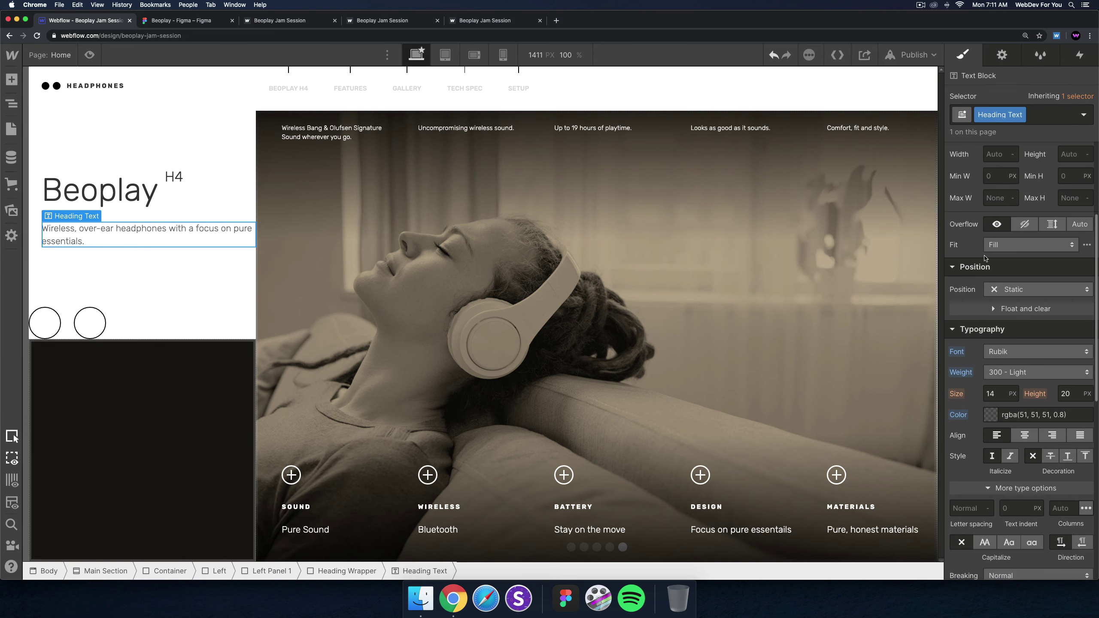
{"action": "scroll", "coordinate": [984, 258], "scroll_direction": "up", "scroll_amount": 5}
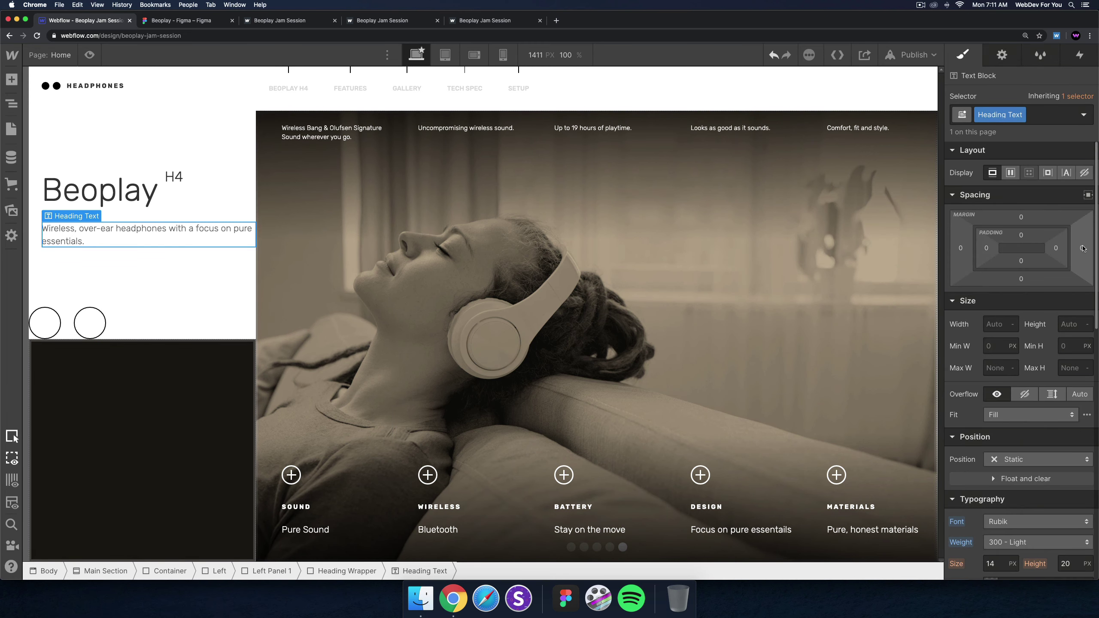
{"action": "left_click", "coordinate": [1083, 248]}
{"action": "left_click", "coordinate": [1080, 289]}
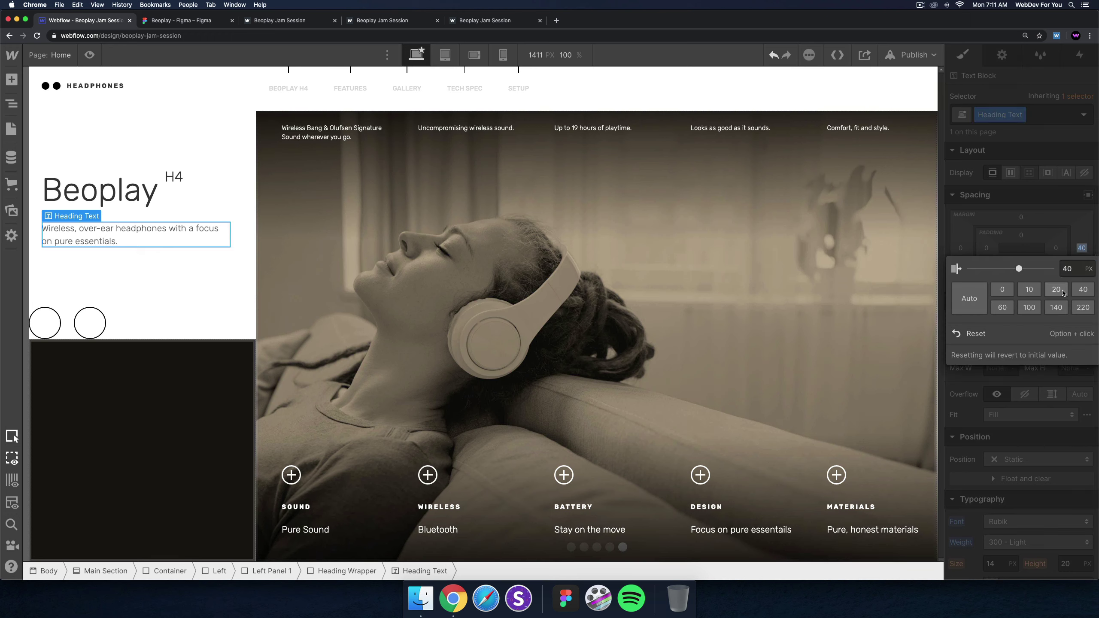
{"action": "left_click", "coordinate": [1062, 293]}
{"action": "left_click", "coordinate": [1004, 308]}
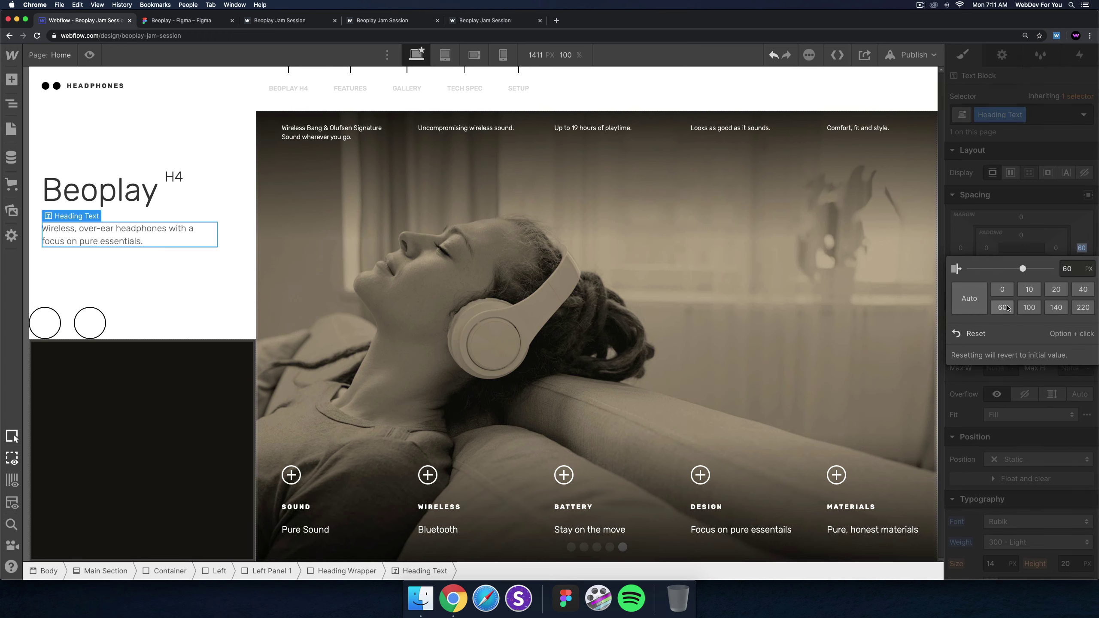
{"action": "left_click", "coordinate": [185, 319]}
Compare the tagline's width with the Figma design, set its right margin to 80 px and review its typography.
{"action": "left_click", "coordinate": [190, 20]}
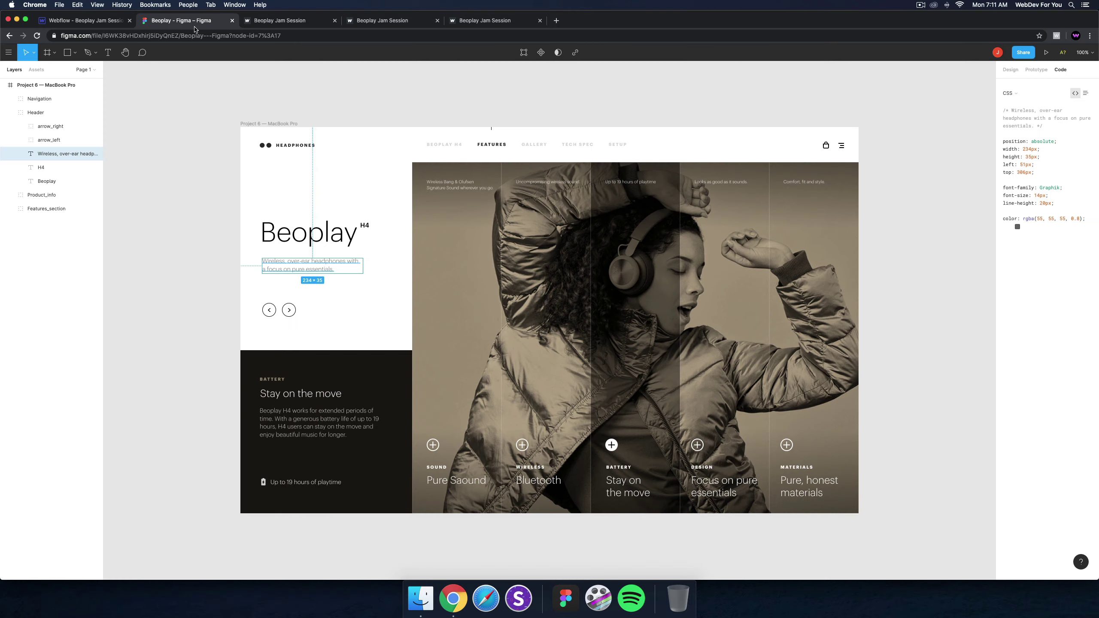
{"action": "left_click", "coordinate": [87, 21]}
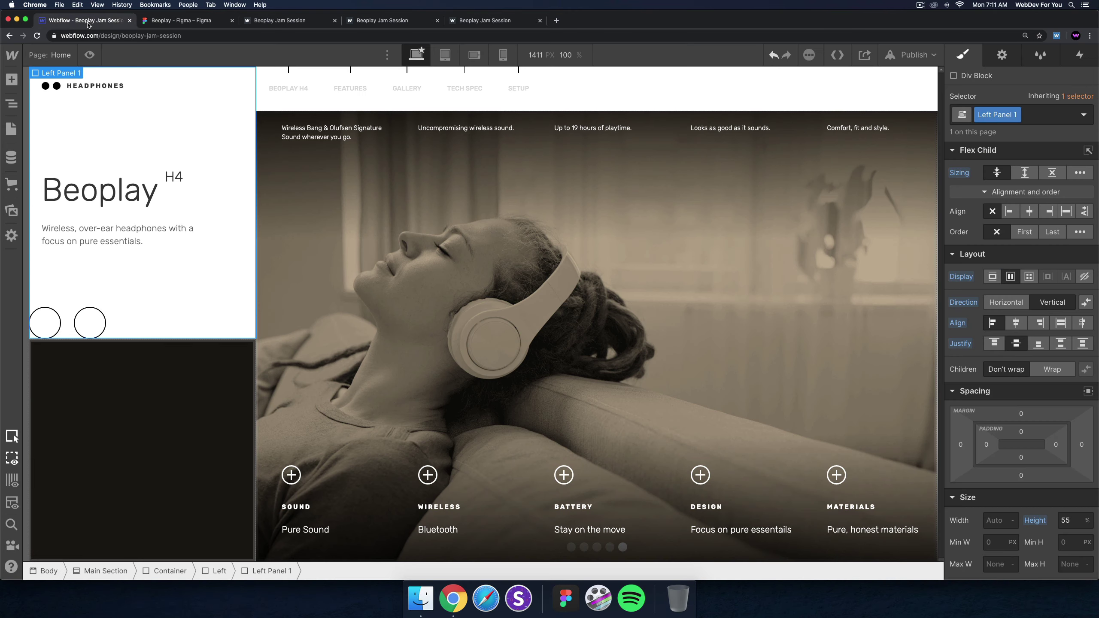
{"action": "left_click", "coordinate": [165, 243]}
{"action": "left_click", "coordinate": [1081, 248]}
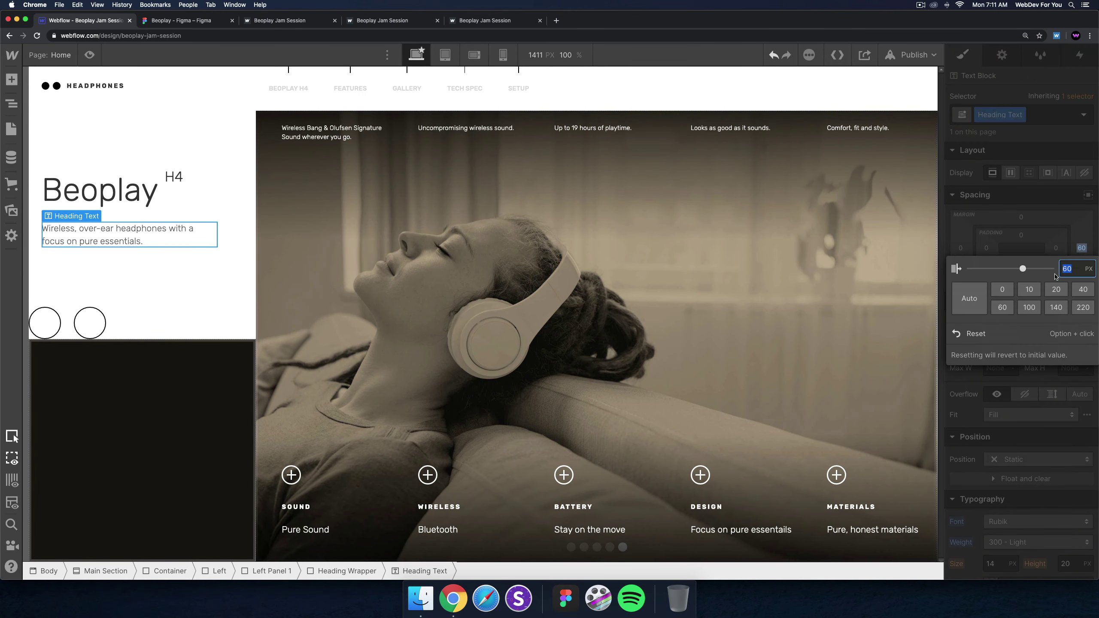
{"action": "key", "text": "Return"}
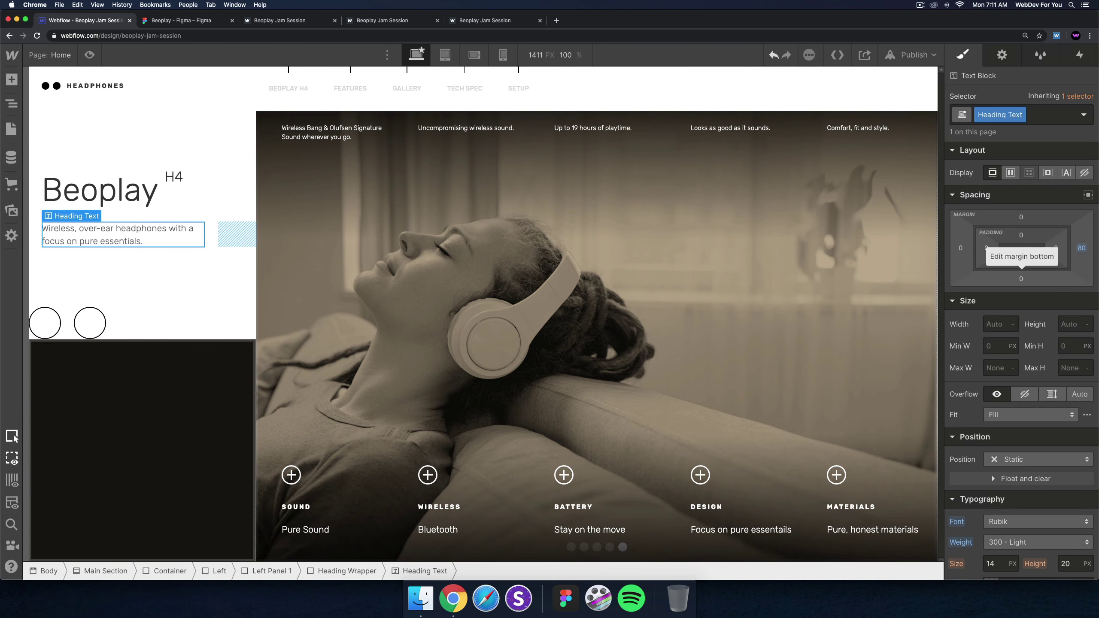
{"action": "left_click", "coordinate": [150, 298]}
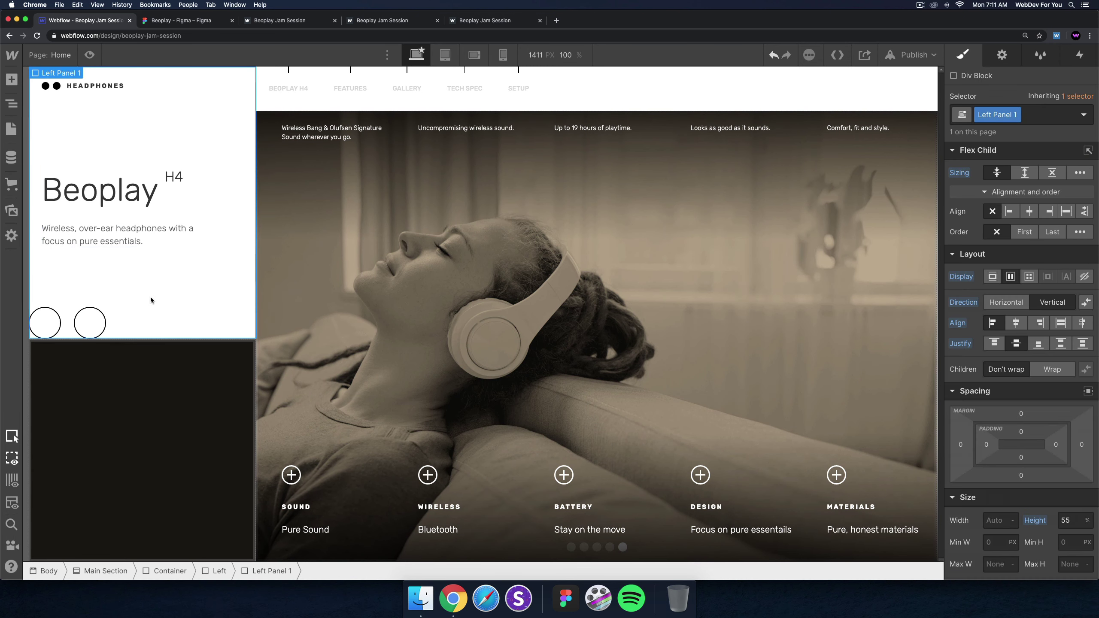
{"action": "left_click", "coordinate": [160, 241]}
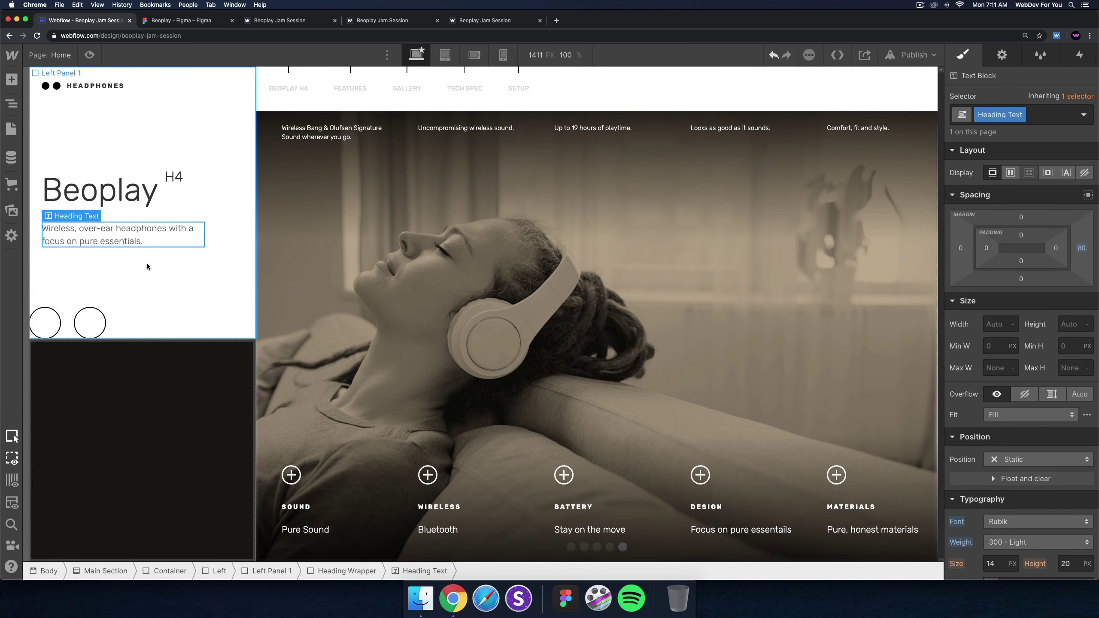
{"action": "scroll", "coordinate": [1013, 391], "scroll_direction": "down", "scroll_amount": 5}
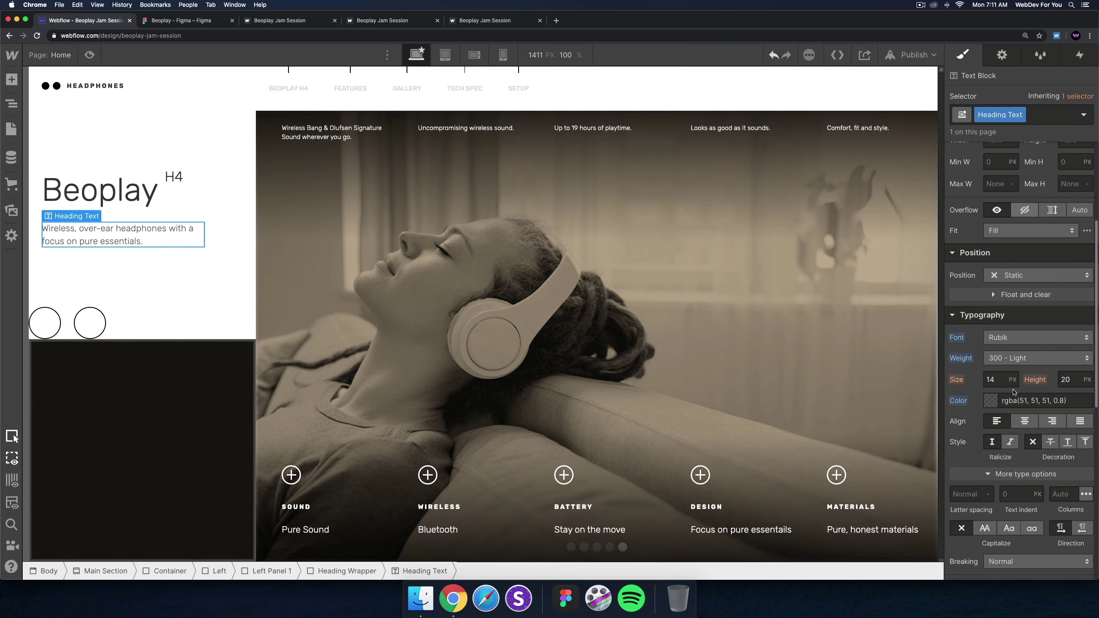
Check the arrows in the Figma design and give the Slider Arrows Wrapper a 20 px left and 30 px bottom margin.
{"action": "left_click", "coordinate": [185, 21]}
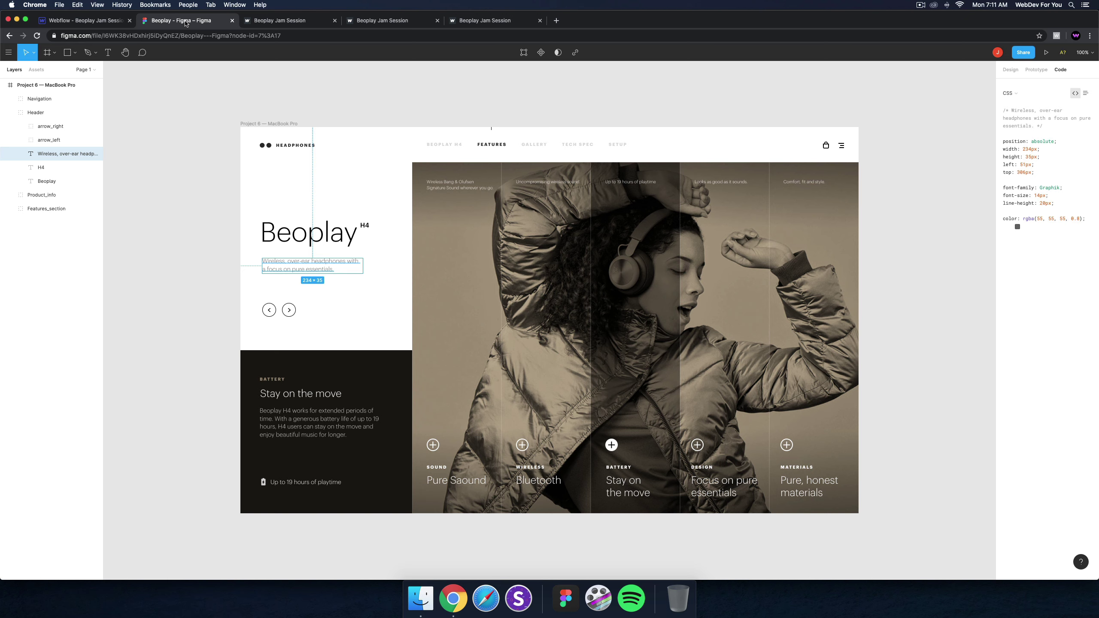
{"action": "left_click", "coordinate": [82, 21]}
{"action": "left_click", "coordinate": [91, 321]}
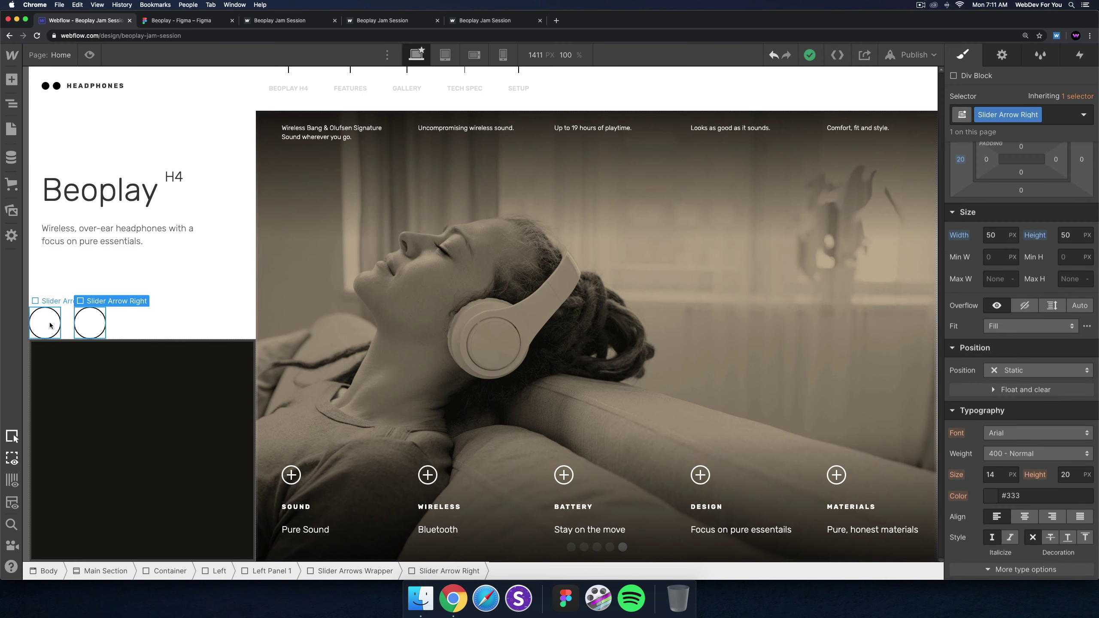
{"action": "left_click", "coordinate": [68, 323]}
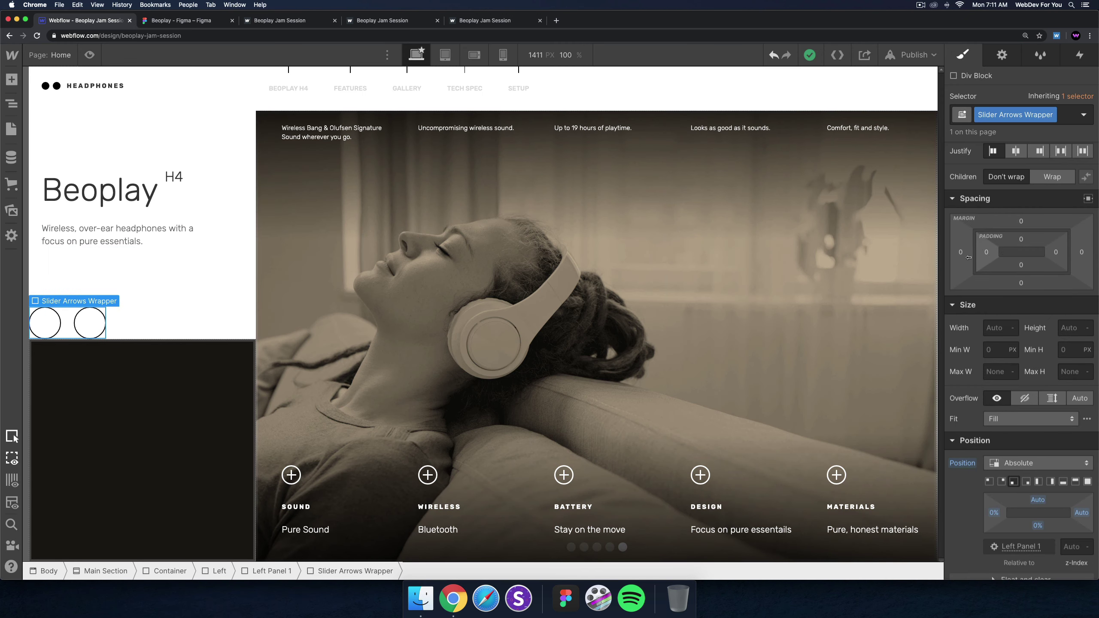
{"action": "left_click", "coordinate": [958, 253]}
{"action": "key", "text": "Return"}
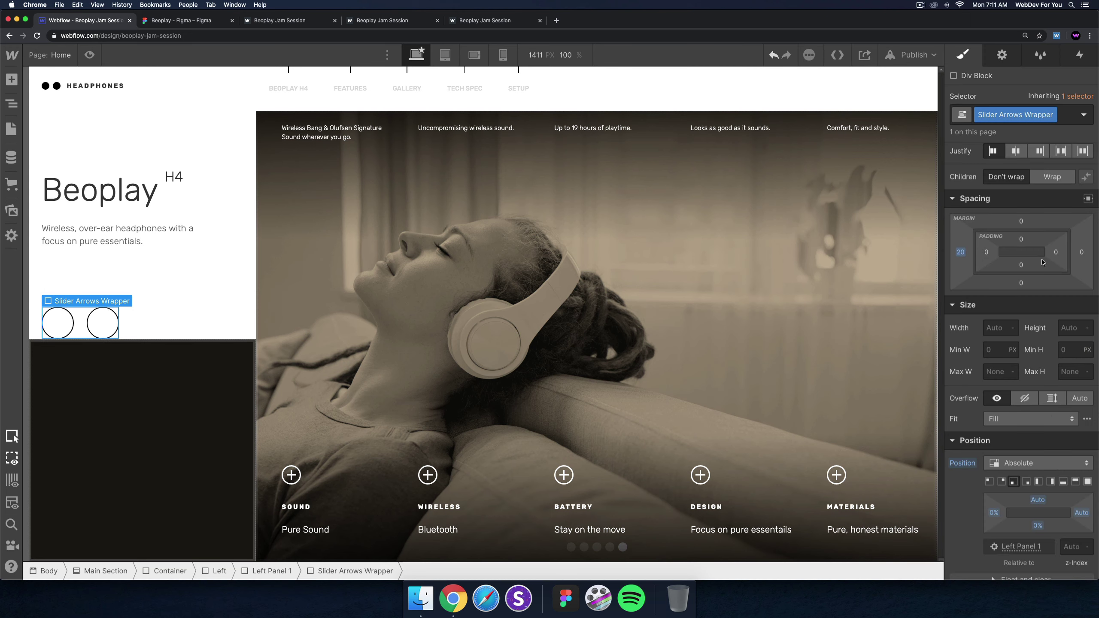
{"action": "left_click_drag", "start_coordinate": [1021, 282], "coordinate": [1019, 304]}
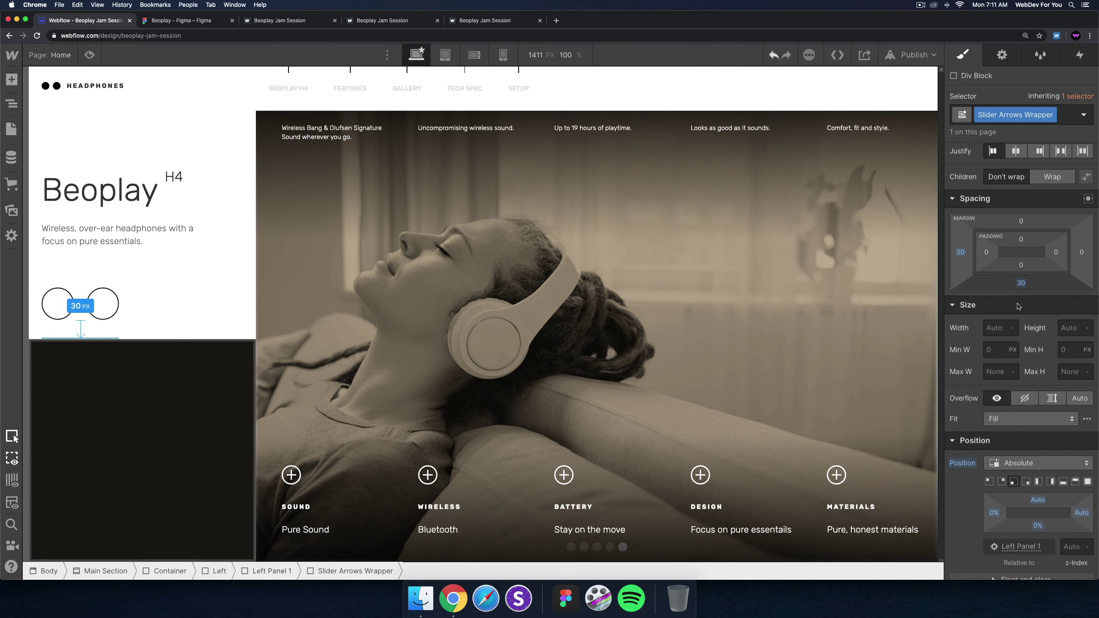
Insert an image into the Slider Arrow Left circle and choose arrow-left.svg from the assets.
{"action": "left_click", "coordinate": [61, 308]}
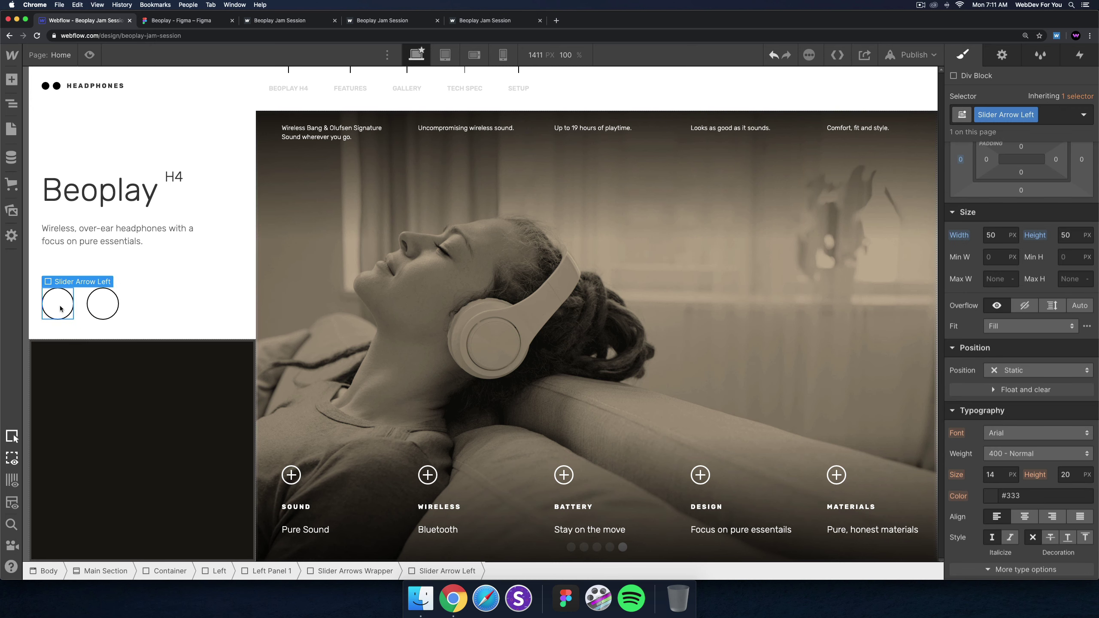
{"action": "key", "text": "super+e"}
{"action": "type", "text": "imag"}
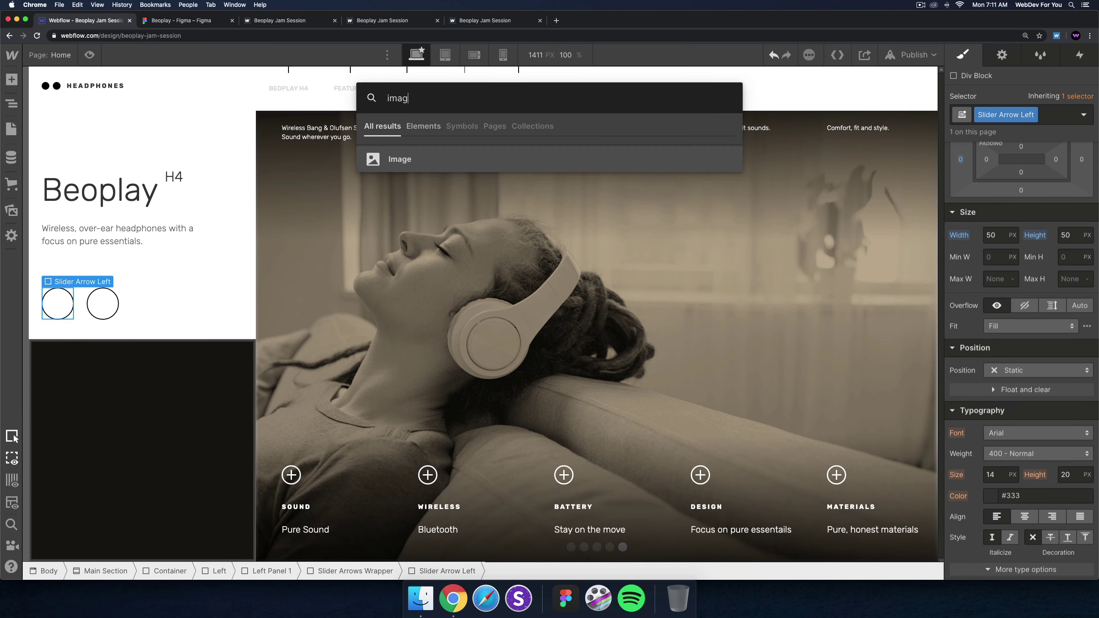
{"action": "type", "text": "e"}
{"action": "key", "text": "Return"}
{"action": "left_click", "coordinate": [64, 334]}
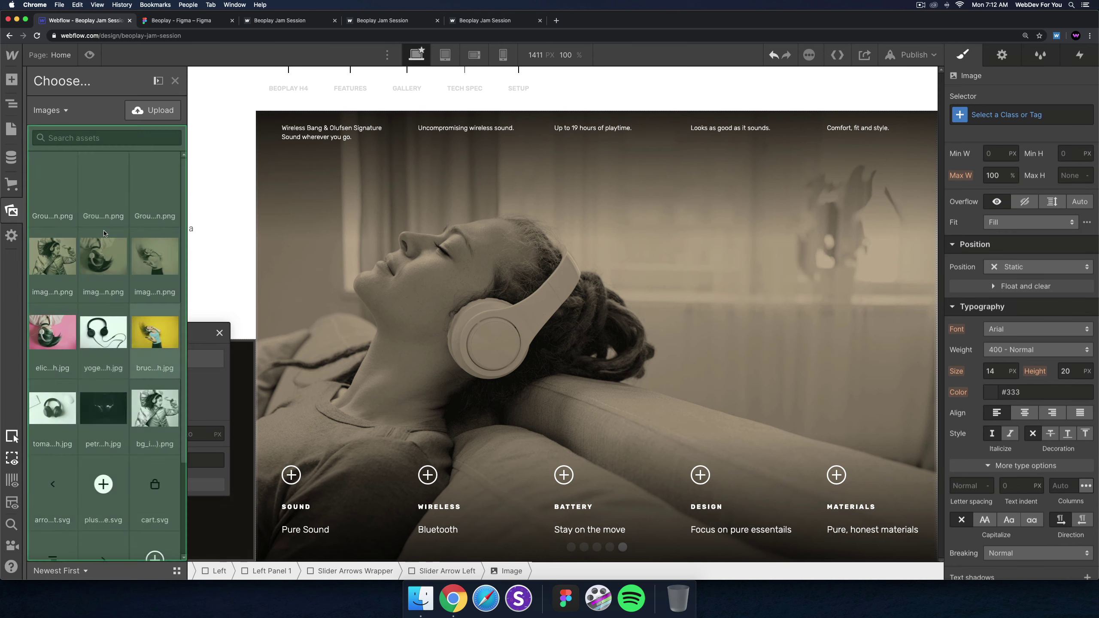
{"action": "scroll", "coordinate": [74, 360], "scroll_direction": "down", "scroll_amount": 3}
{"action": "left_click", "coordinate": [54, 363]}
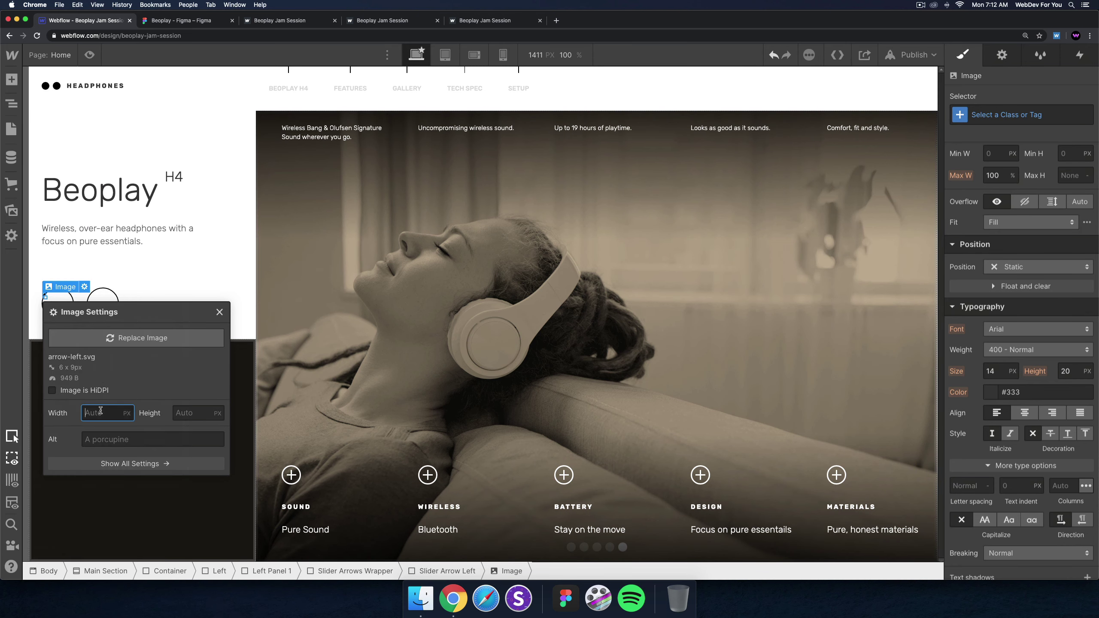
Try a 20 px width on the left arrow image, then set it to 10 × 10 px.
{"action": "type", "text": "20"}
{"action": "key", "text": "Tab"}
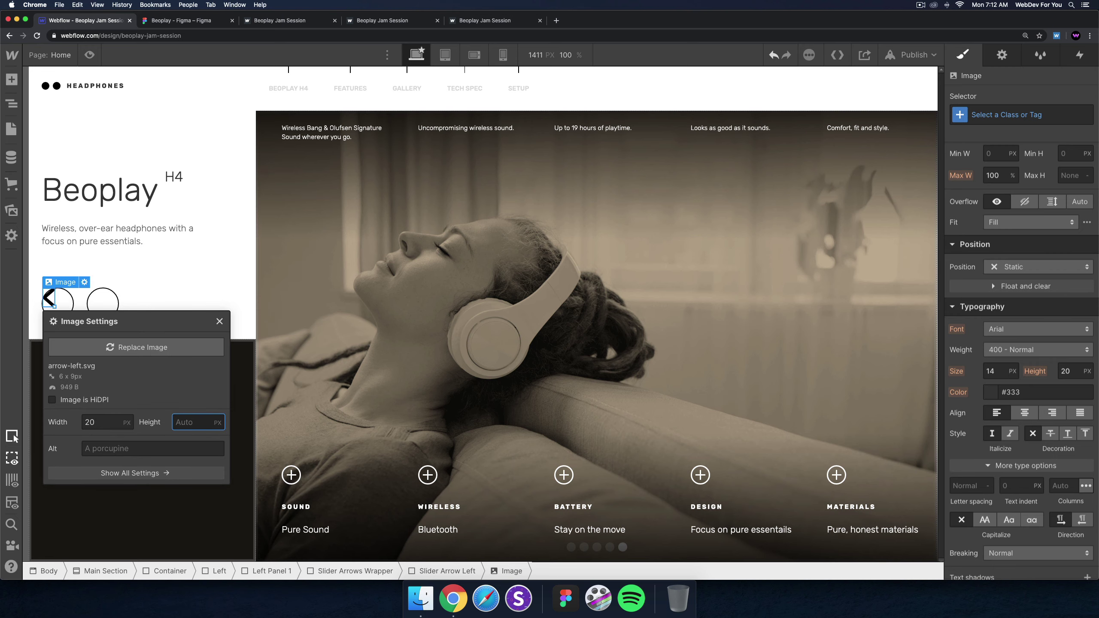
{"action": "left_click", "coordinate": [104, 422]}
{"action": "key", "text": "super+a"}
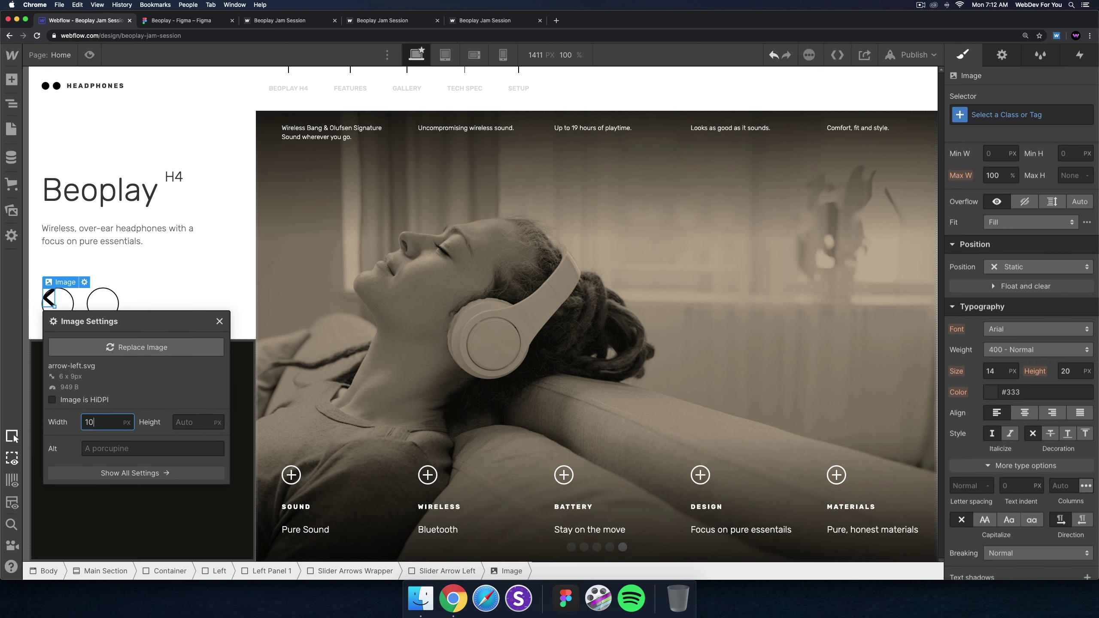
{"action": "key", "text": "Return"}
{"action": "left_click", "coordinate": [63, 305]}
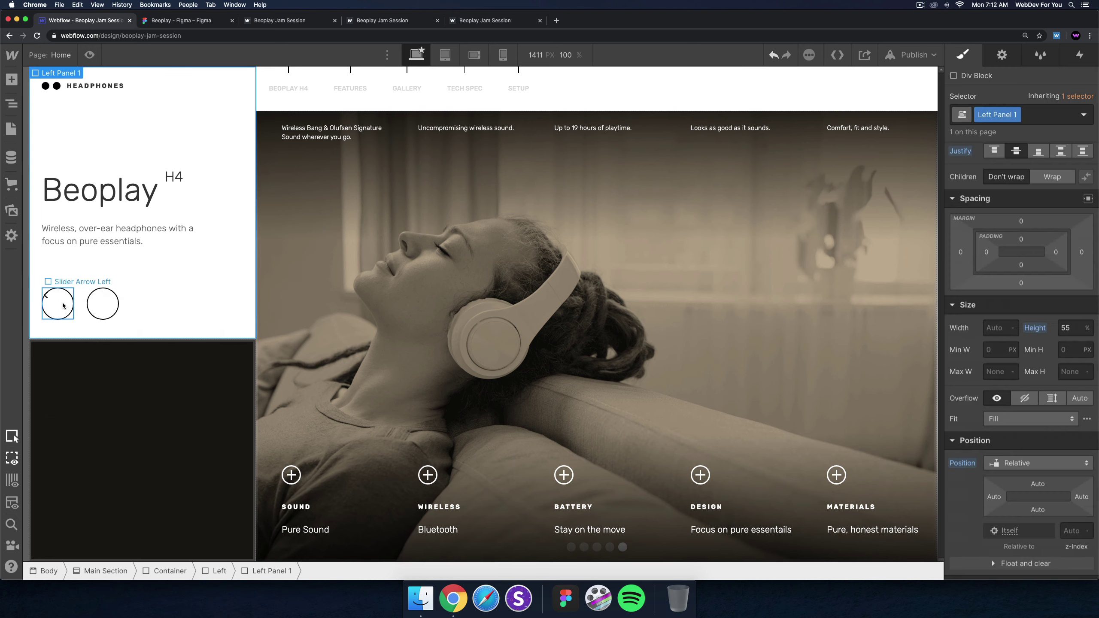
Set Slider Arrow Left to a horizontal flex layout with its content centred in both directions.
{"action": "left_click", "coordinate": [63, 305]}
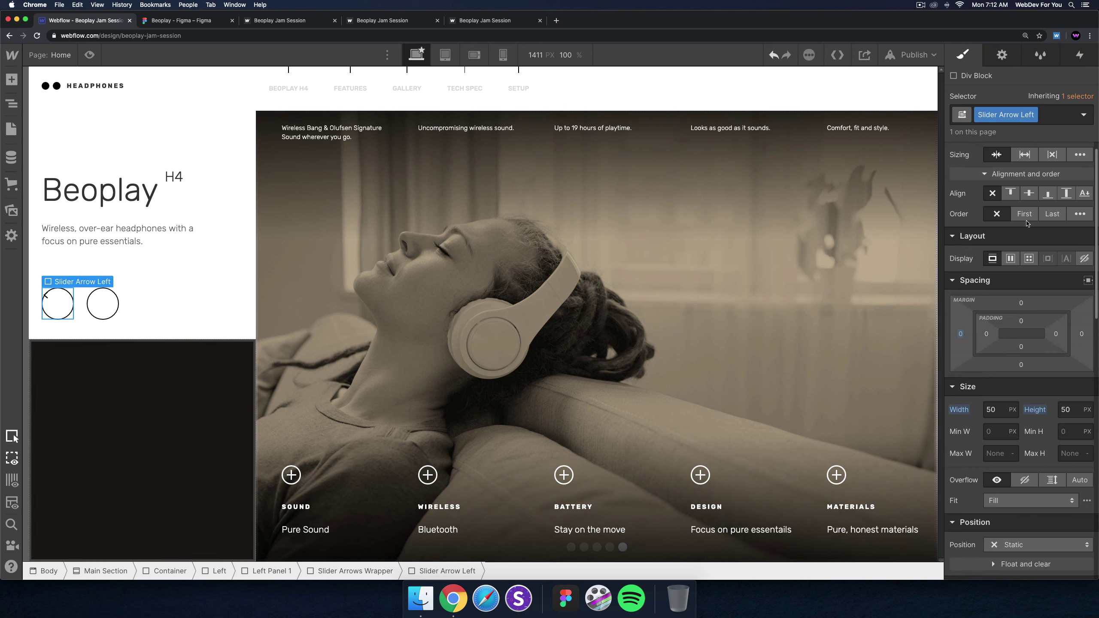
{"action": "left_click", "coordinate": [1011, 258]}
{"action": "left_click", "coordinate": [1016, 305]}
{"action": "left_click", "coordinate": [1015, 325]}
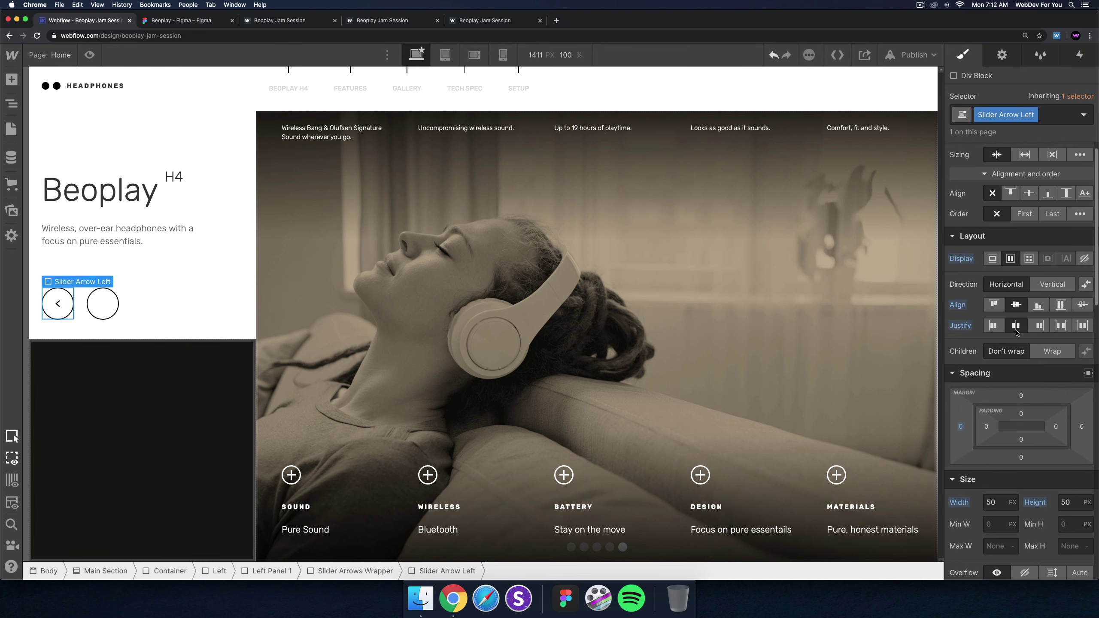
Set the left arrow image's width to 15 px in its image settings.
{"action": "left_click", "coordinate": [60, 306]}
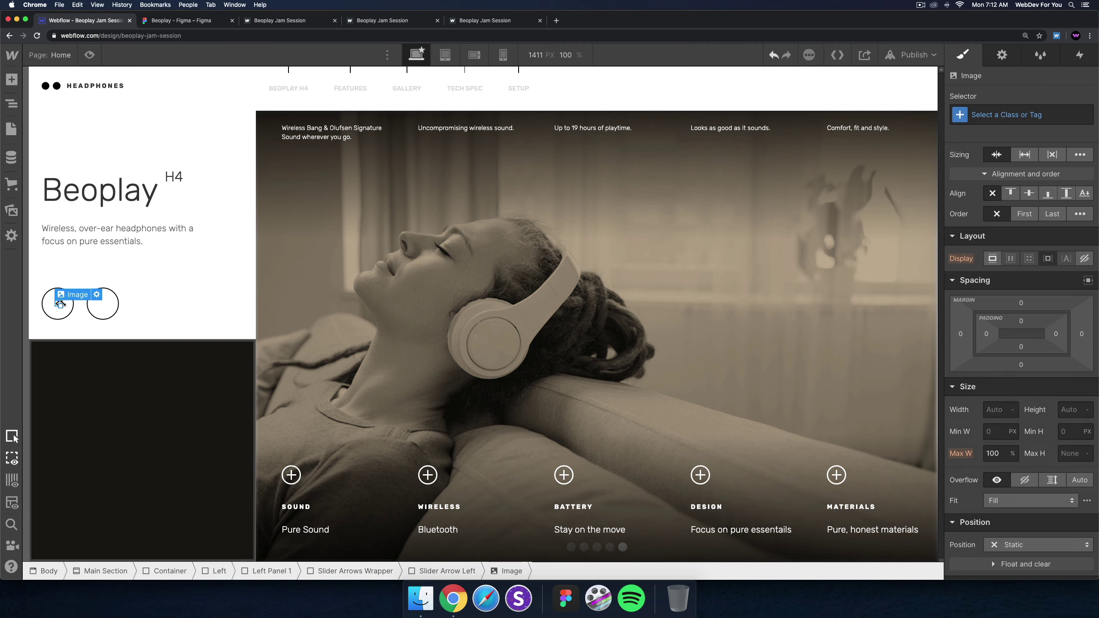
{"action": "left_click", "coordinate": [97, 294]}
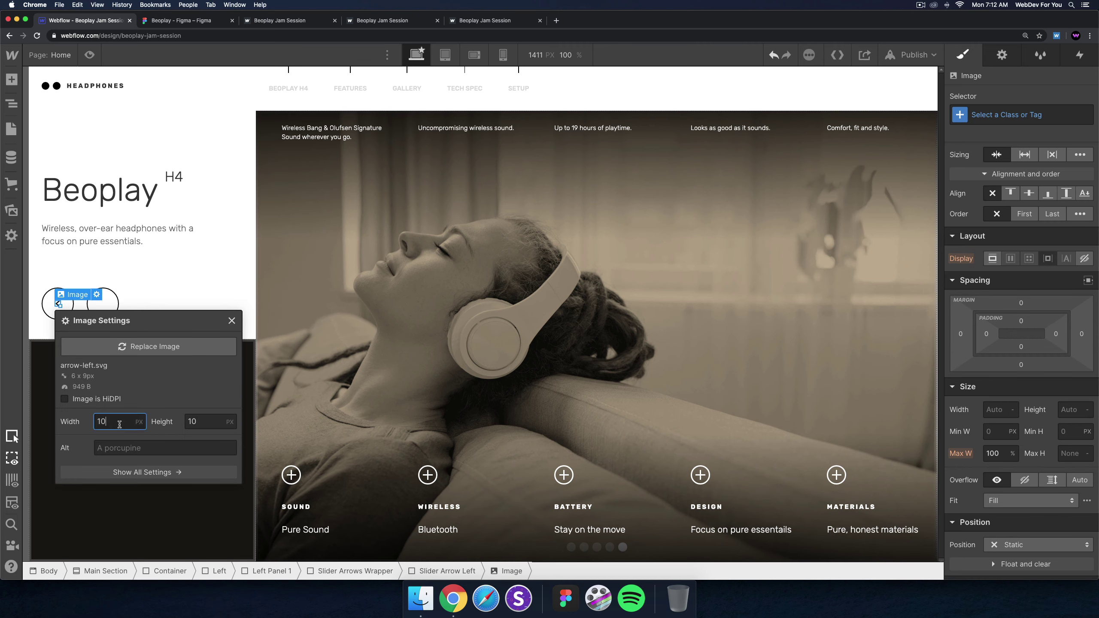
{"action": "key", "text": "BackSpace"}
{"action": "key", "text": "BackSpace"}
{"action": "key", "text": "Tab"}
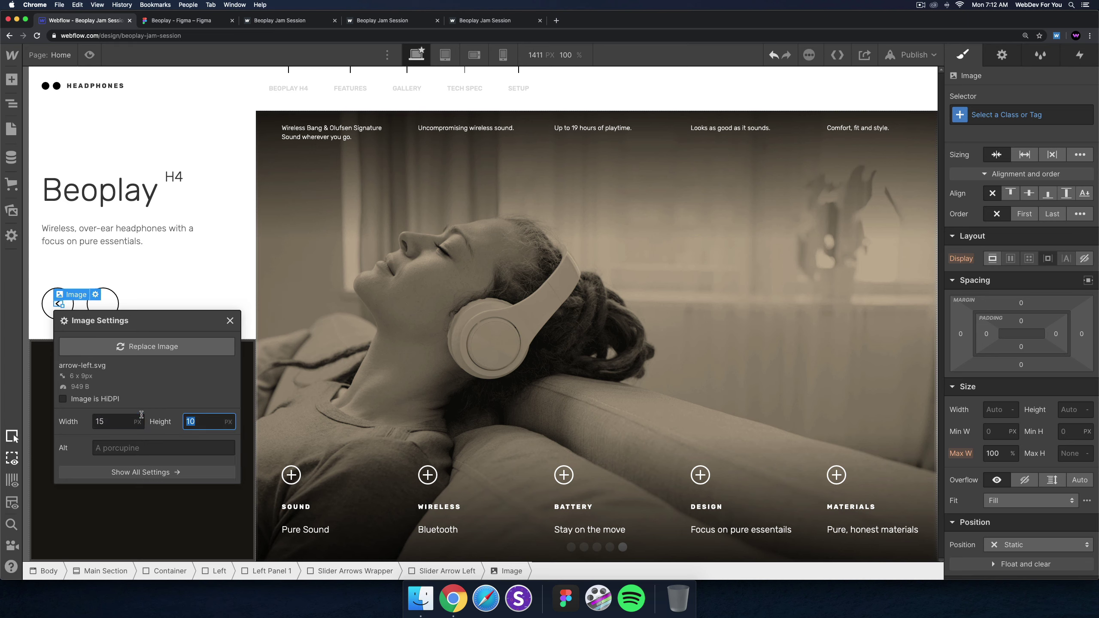
{"action": "left_click", "coordinate": [152, 288]}
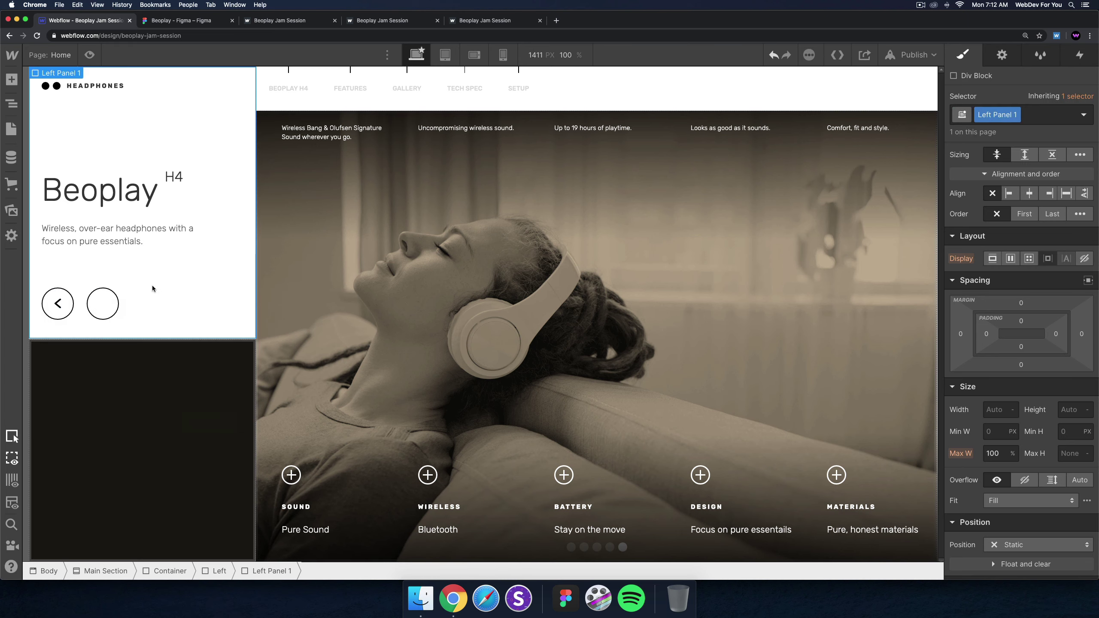
Give the left arrow image a new class named Arrow Left.
{"action": "left_click", "coordinate": [55, 303]}
{"action": "left_click", "coordinate": [101, 305]}
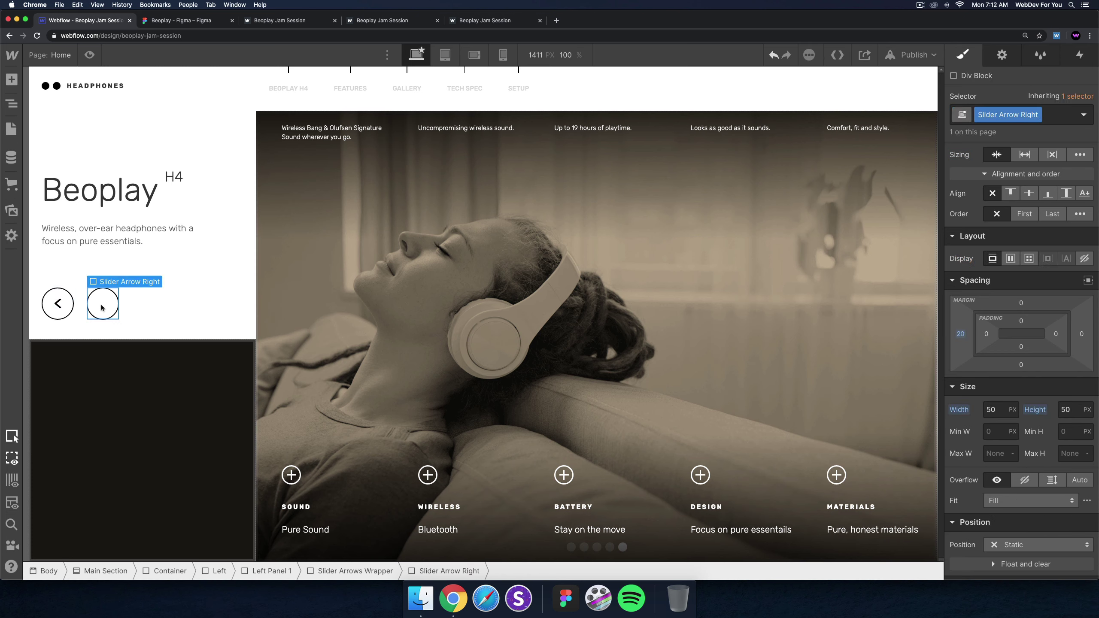
{"action": "left_click", "coordinate": [58, 305]}
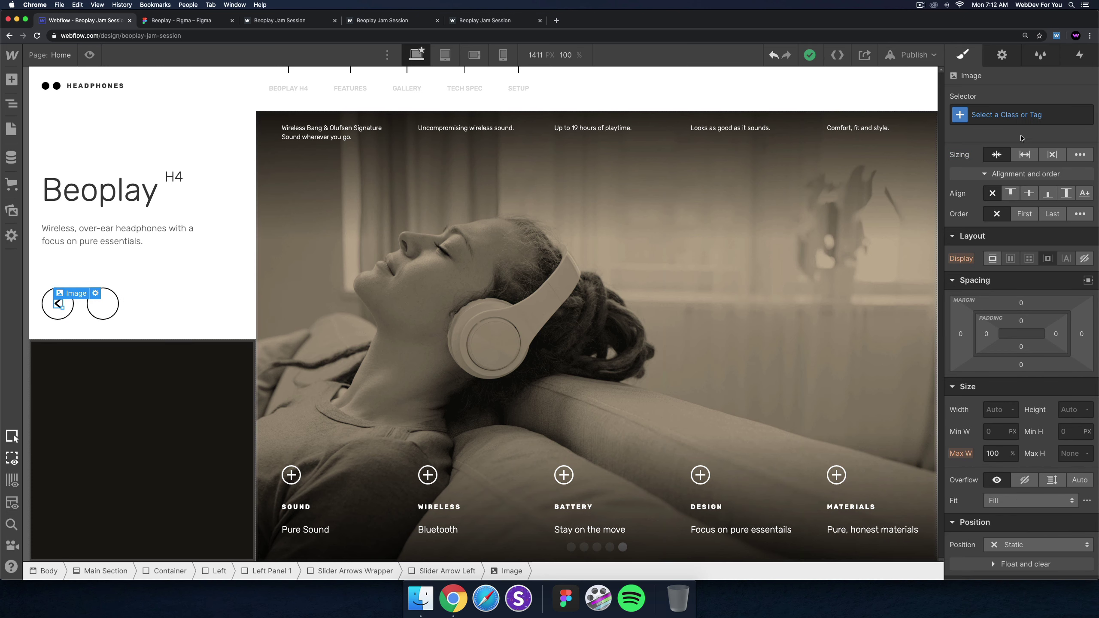
{"action": "left_click", "coordinate": [1028, 111]}
{"action": "type", "text": "Arrow Left"}
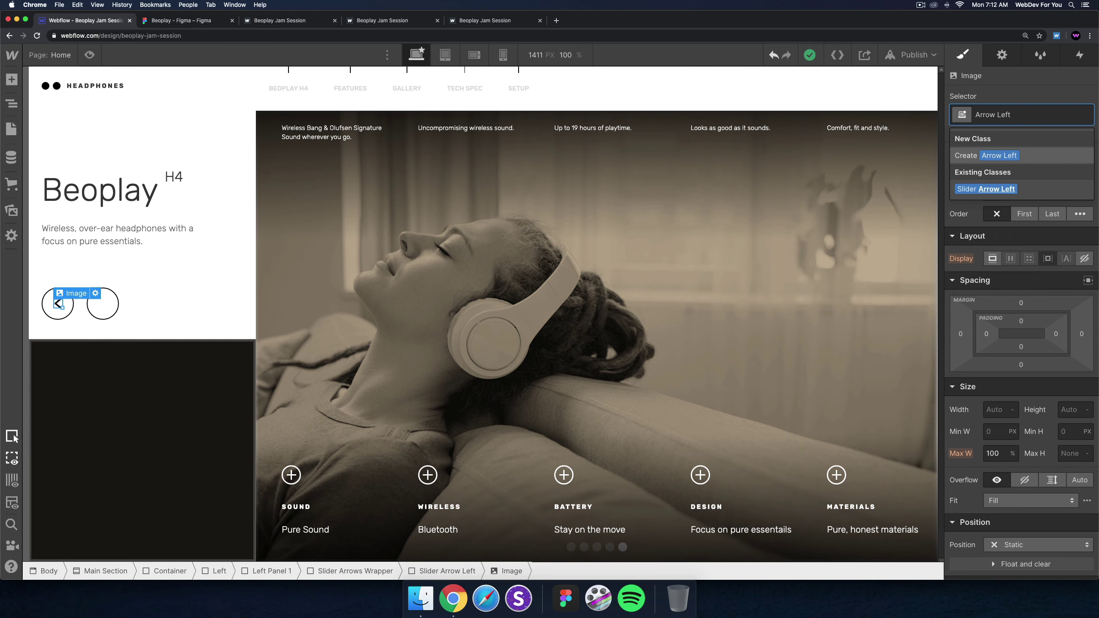
{"action": "key", "text": "Return"}
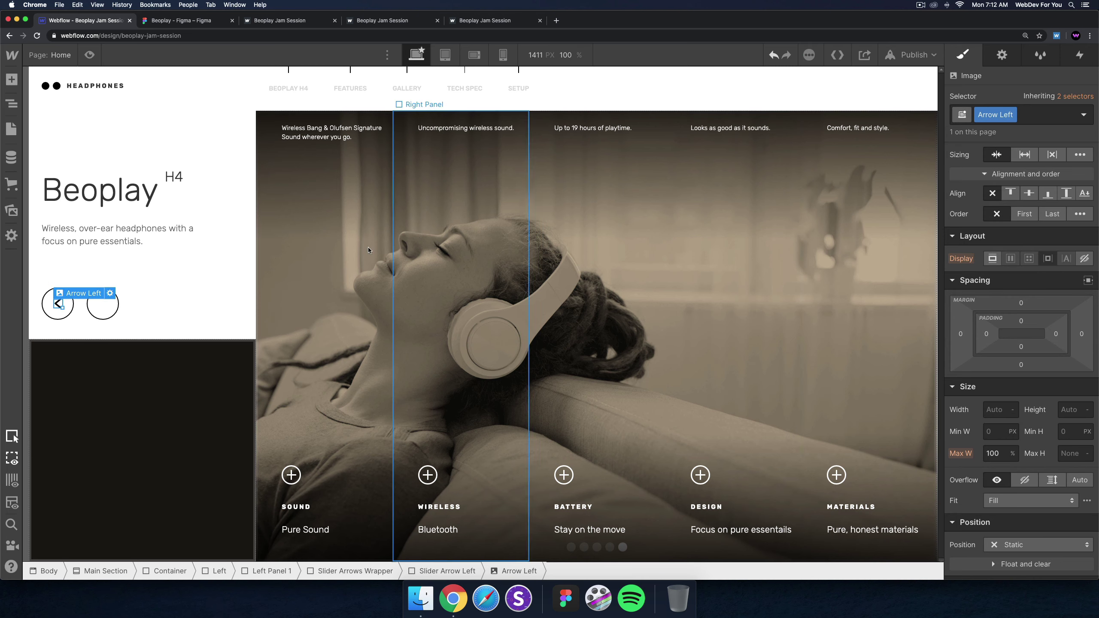
Insert arrow-right.svg as an image in the Slider Arrow Right circle and size it 15 × 15 px.
{"action": "left_click", "coordinate": [100, 306]}
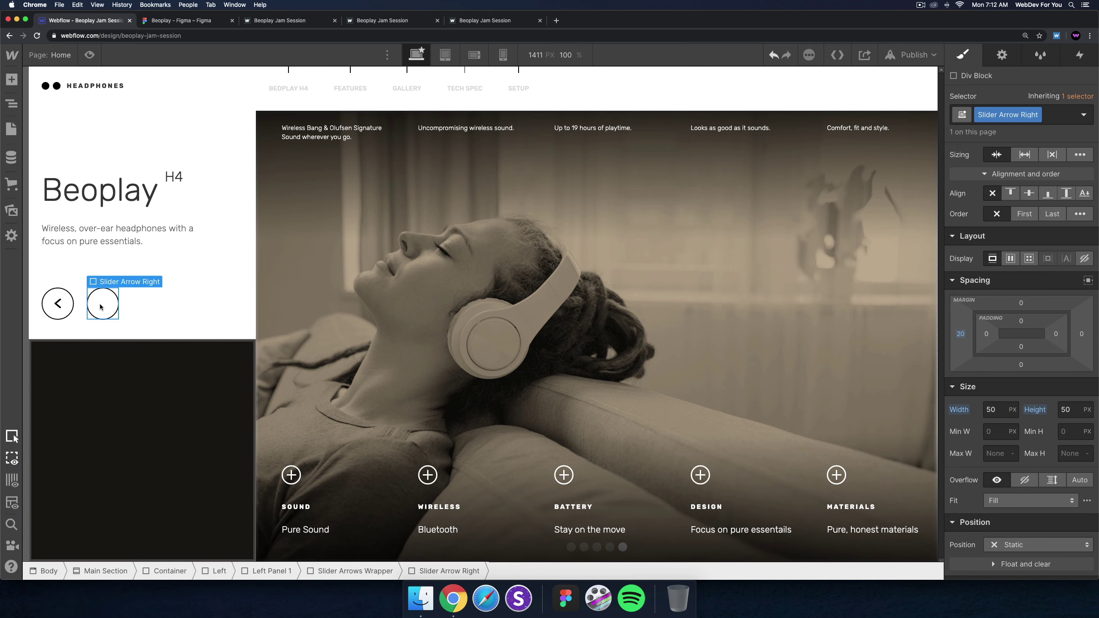
{"action": "key", "text": "super+e"}
{"action": "type", "text": "image"}
{"action": "key", "text": "Return"}
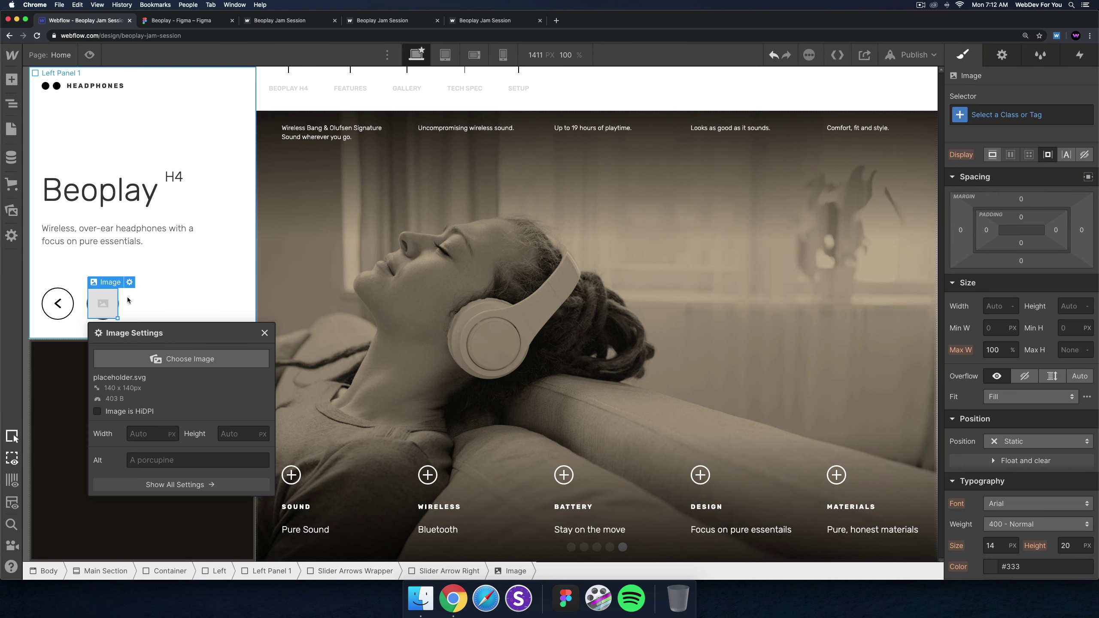
{"action": "left_click", "coordinate": [130, 363]}
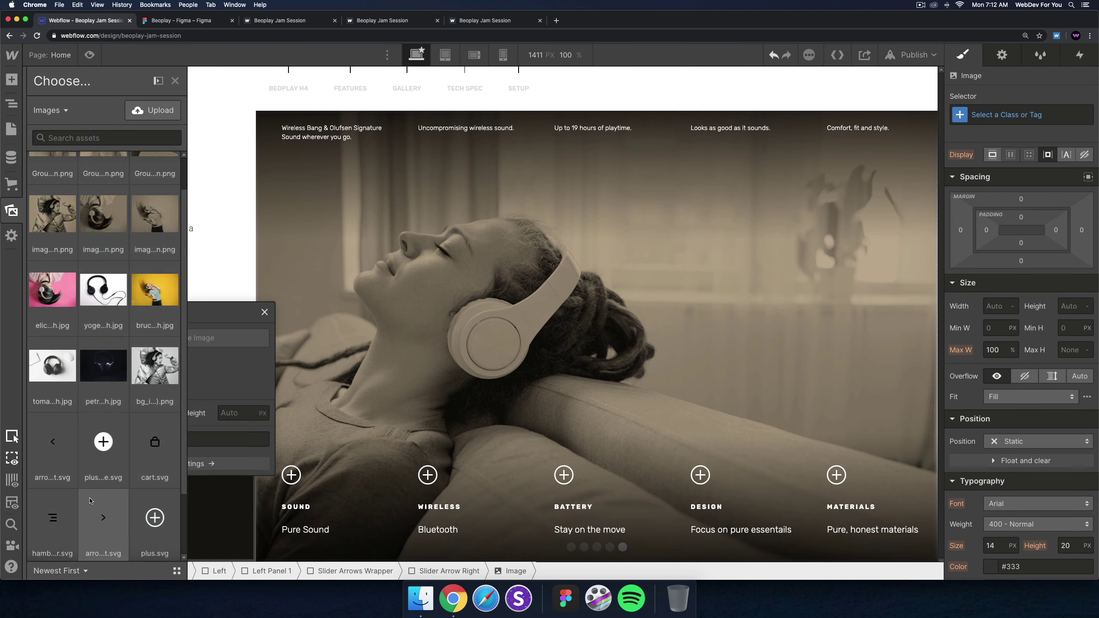
{"action": "left_click", "coordinate": [103, 517]}
{"action": "type", "text": "15"}
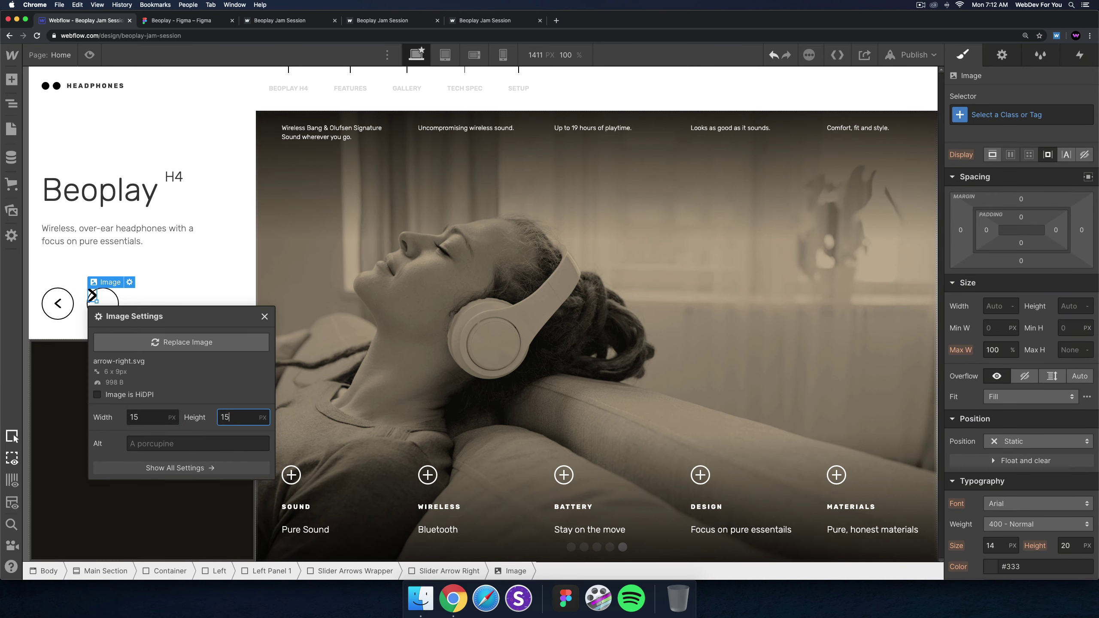
Set Slider Arrow Right to a horizontal flex layout with its content centred in both directions.
{"action": "left_click", "coordinate": [106, 313]}
{"action": "left_click", "coordinate": [104, 308]}
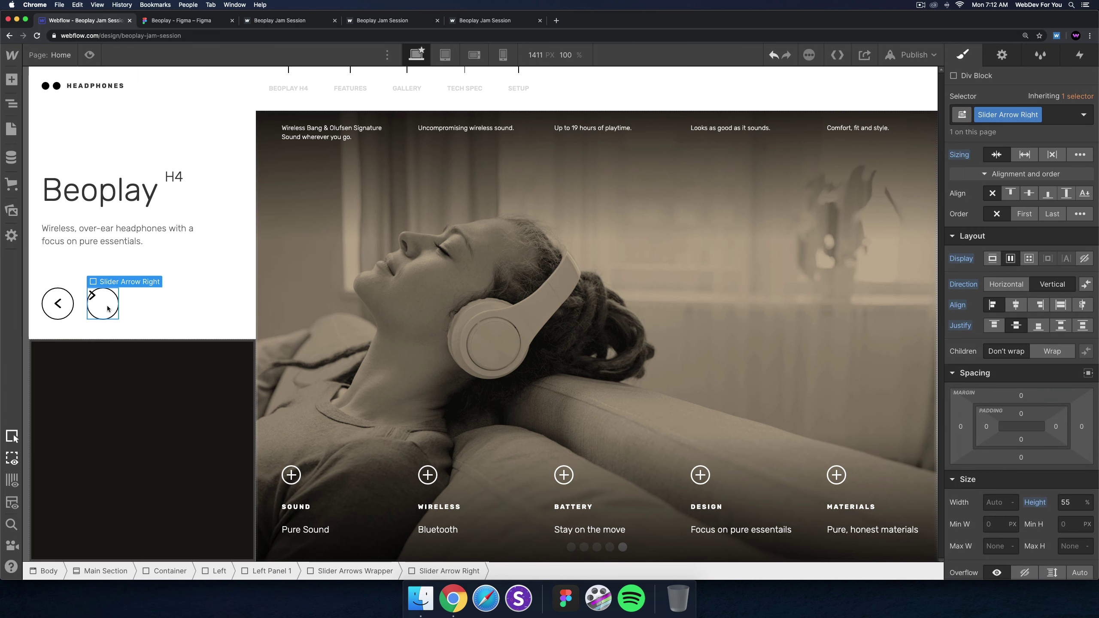
{"action": "left_click", "coordinate": [1010, 258]}
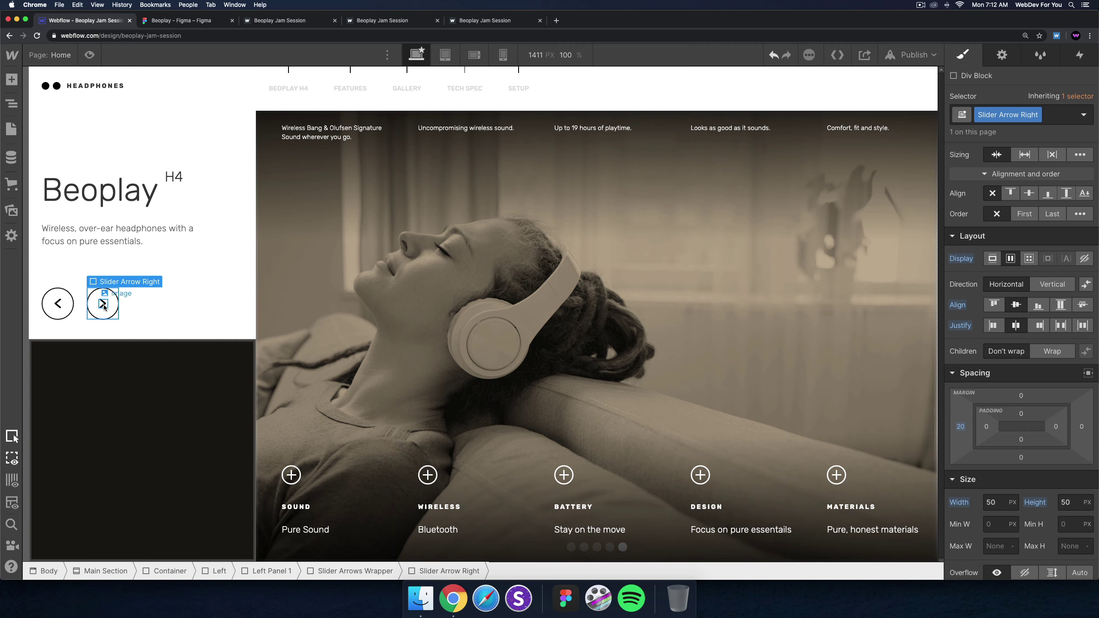
Try the existing Right Arrow class on the right arrow image and undo it.
{"action": "left_click", "coordinate": [105, 305]}
{"action": "key", "text": "super+Return"}
{"action": "type", "text": "Ri"}
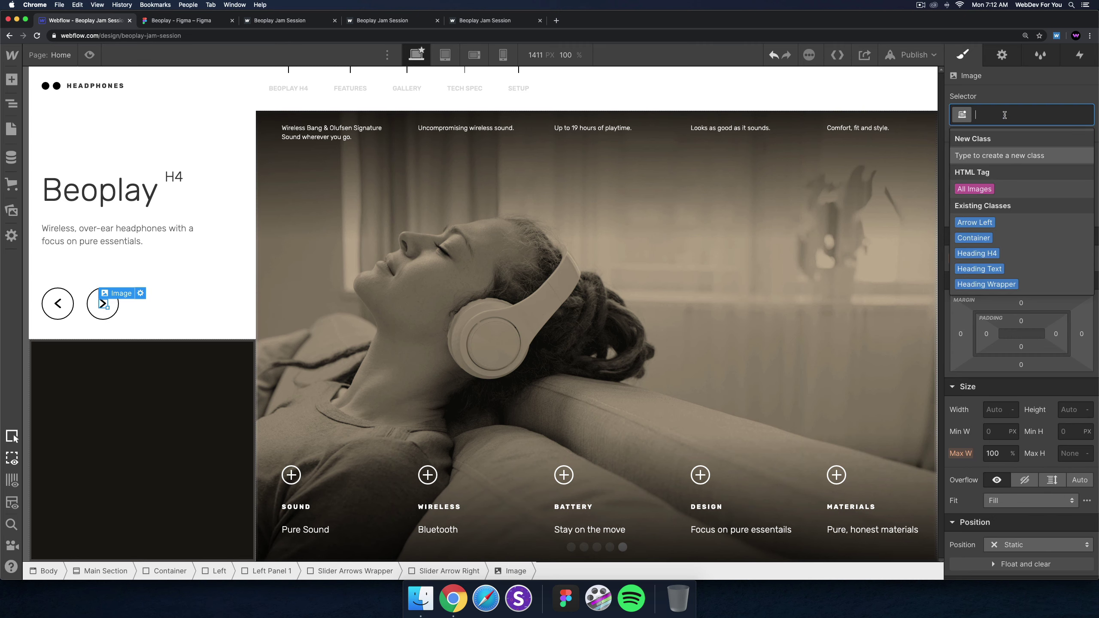
{"action": "type", "text": "ght Arrow"}
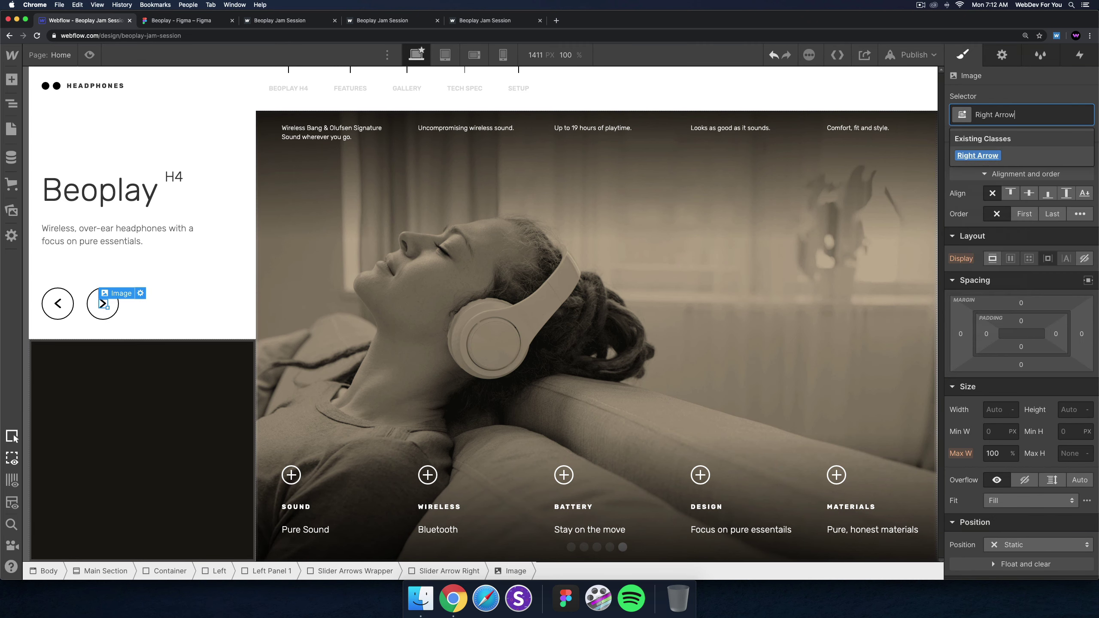
{"action": "key", "text": "Return"}
{"action": "key", "text": "super+z"}
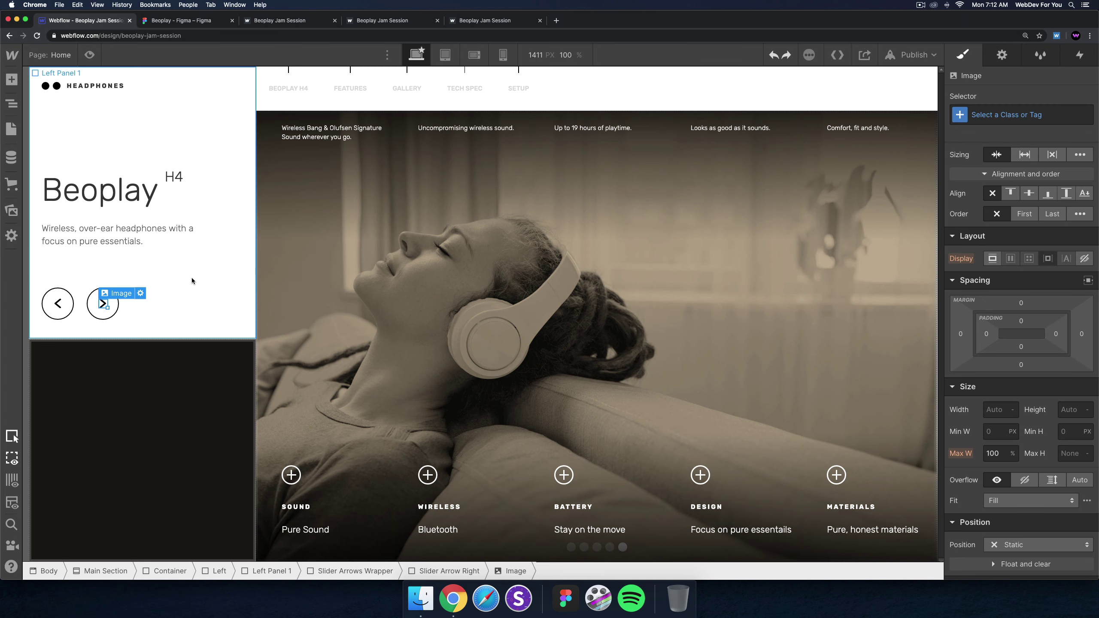
Give the right arrow image a new class named Arrow Right.
{"action": "key", "text": "super+Return"}
{"action": "type", "text": "Arrow Right"}
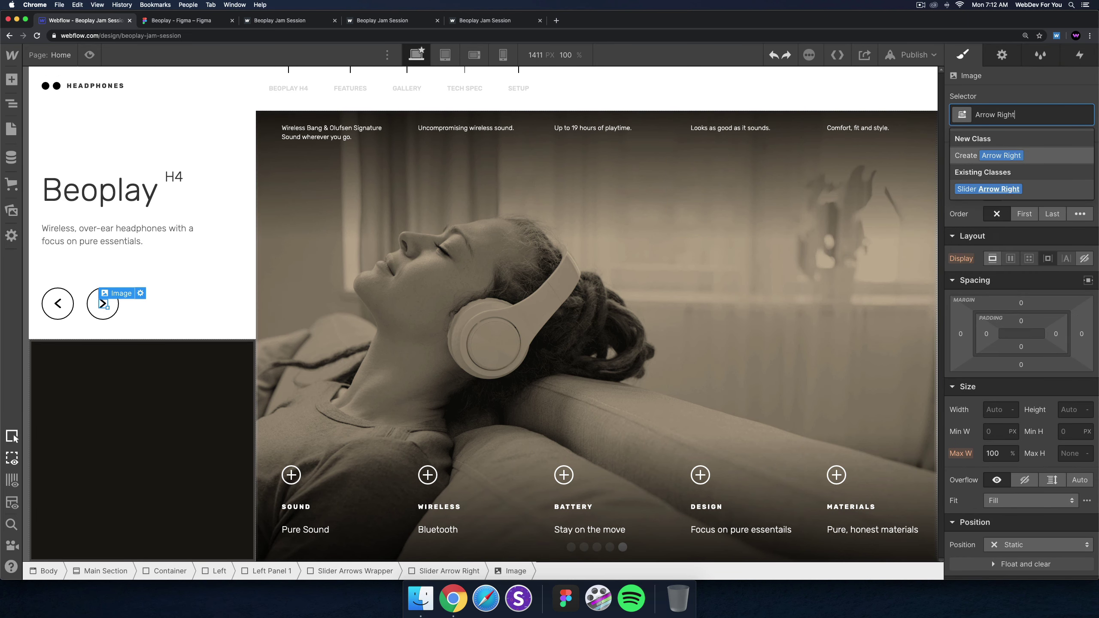
{"action": "key", "text": "Return"}
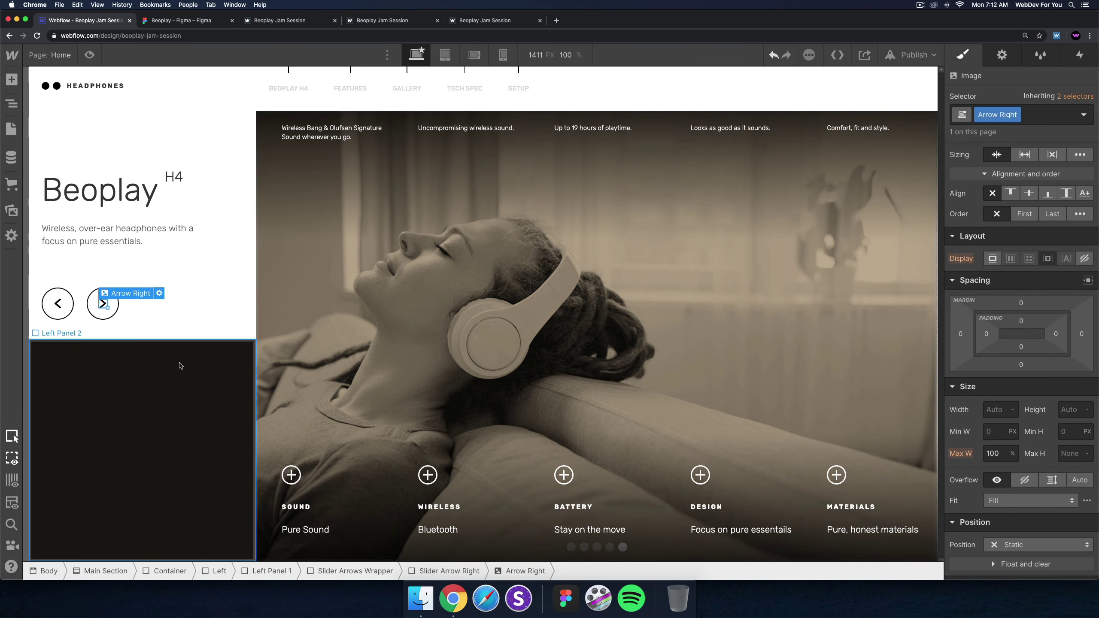
Resize the Slider Arrow Left circle to 35 px wide and 35 px high.
{"action": "left_click", "coordinate": [88, 314]}
{"action": "left_click", "coordinate": [71, 311]}
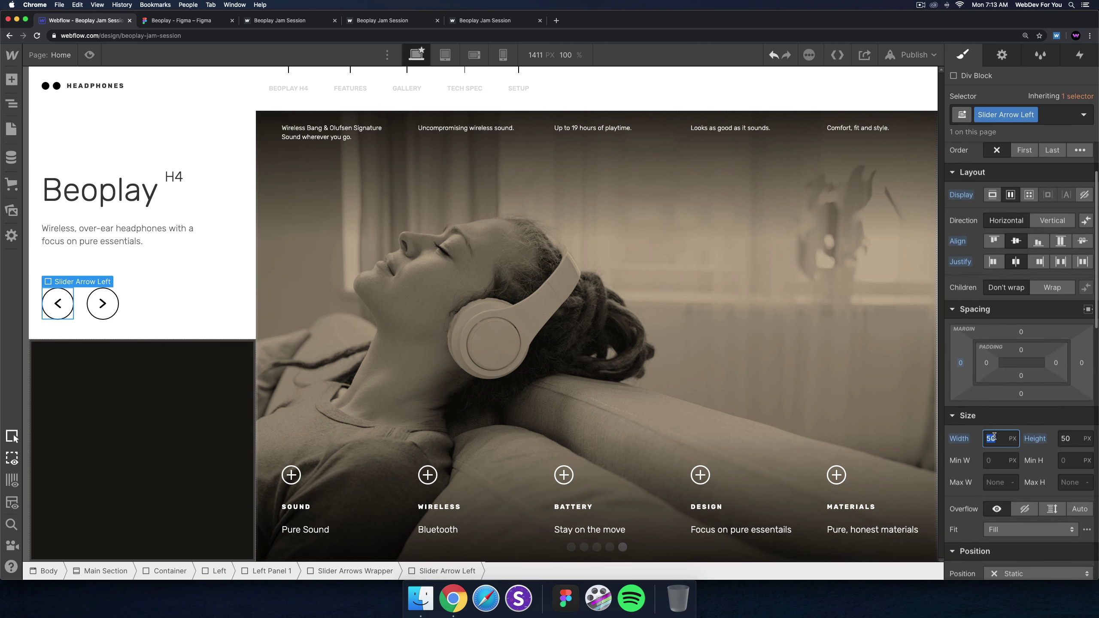
{"action": "type", "text": "5"}
{"action": "key", "text": "Tab"}
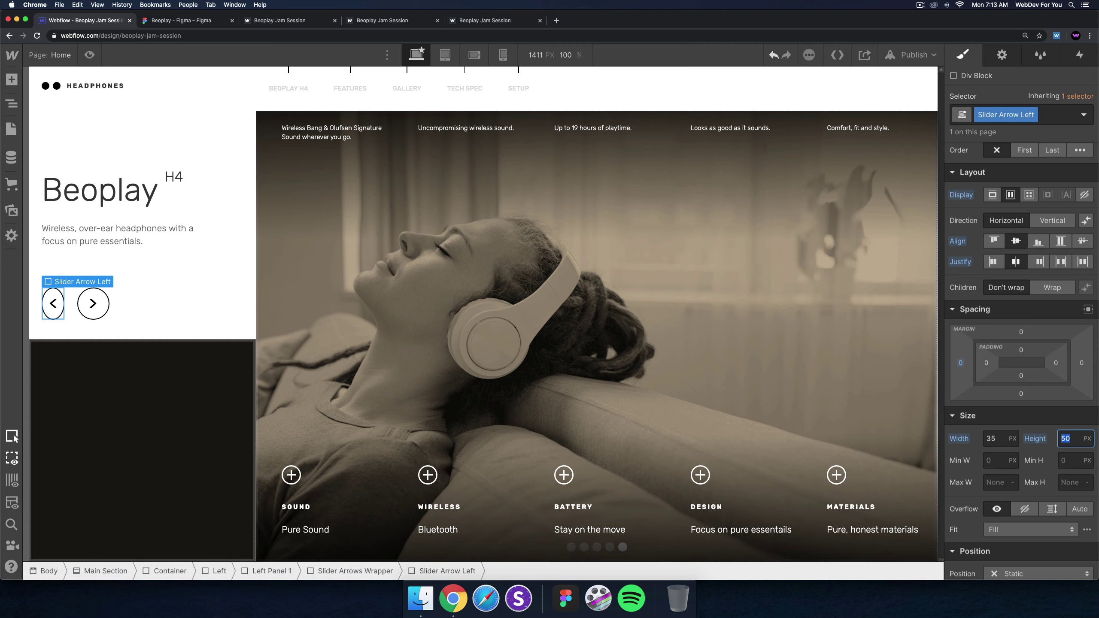
{"action": "type", "text": "35"}
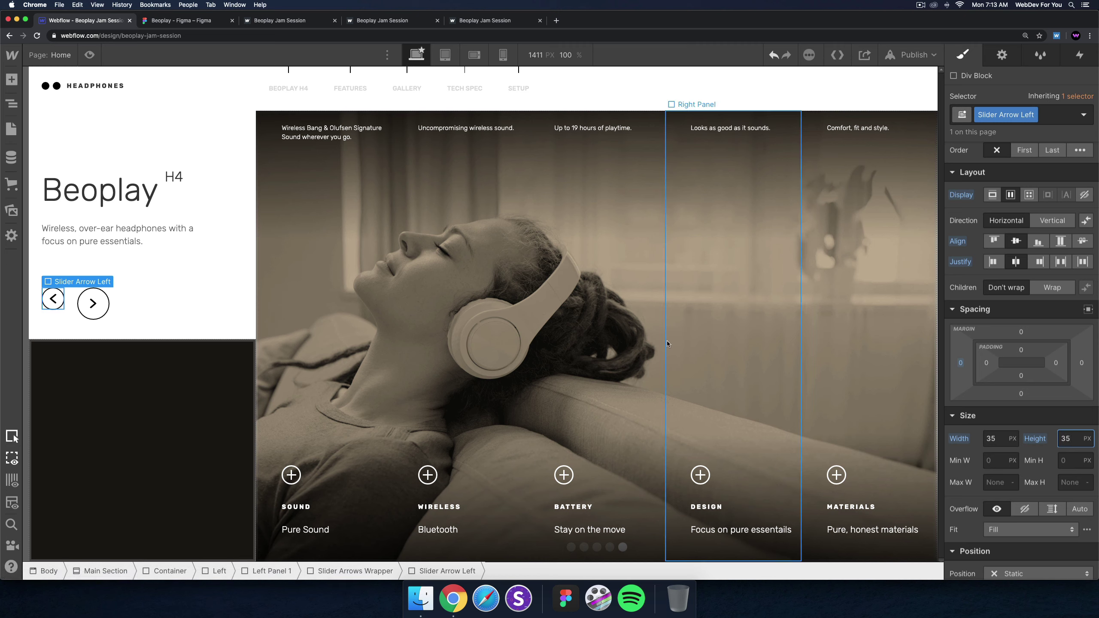
Resize the Slider Arrow Right circle to 35 px wide and 35 px high.
{"action": "left_click", "coordinate": [93, 303]}
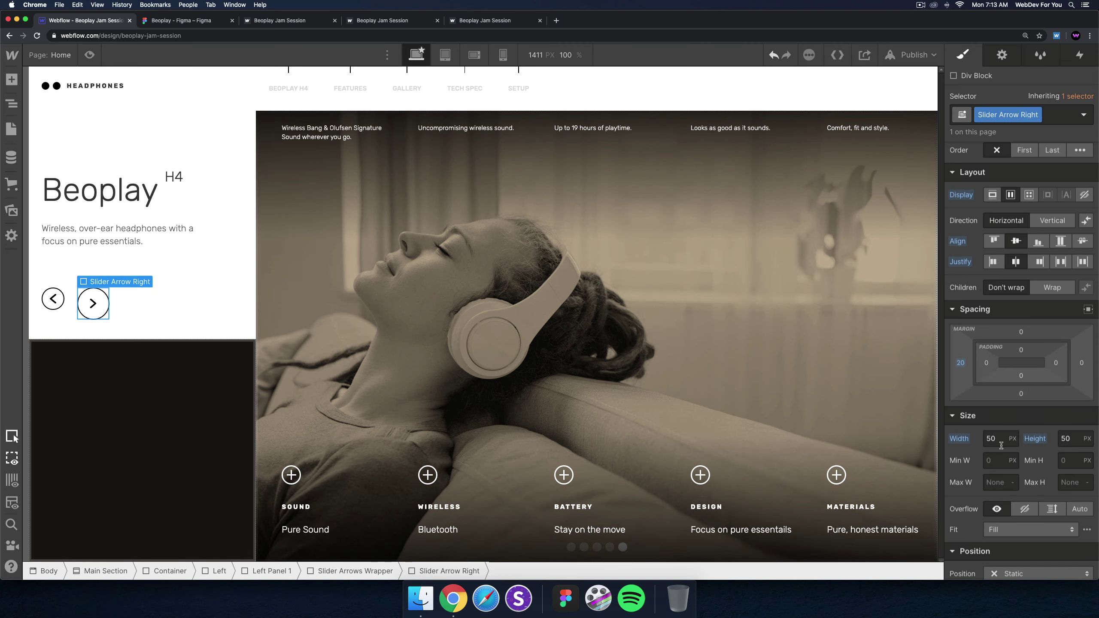
{"action": "key", "text": "Return"}
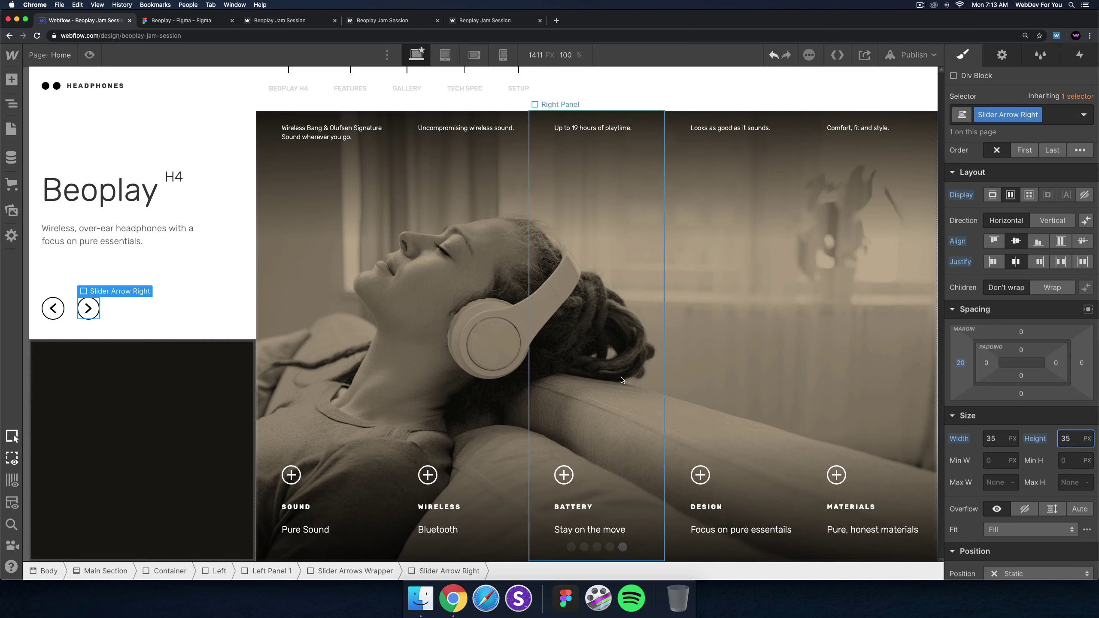
{"action": "left_click", "coordinate": [133, 328]}
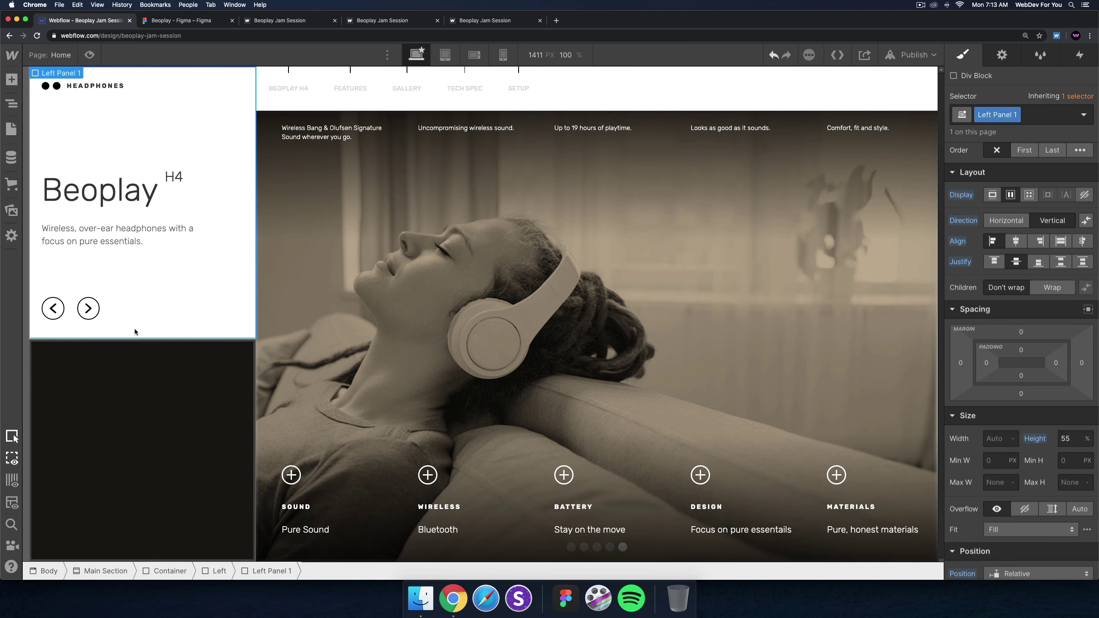
Compare the slider arrows' placement with the Figma design and set the Slider Arrows Wrapper's bottom margin to 60 px.
{"action": "left_click", "coordinate": [66, 318]}
{"action": "left_click", "coordinate": [184, 21]}
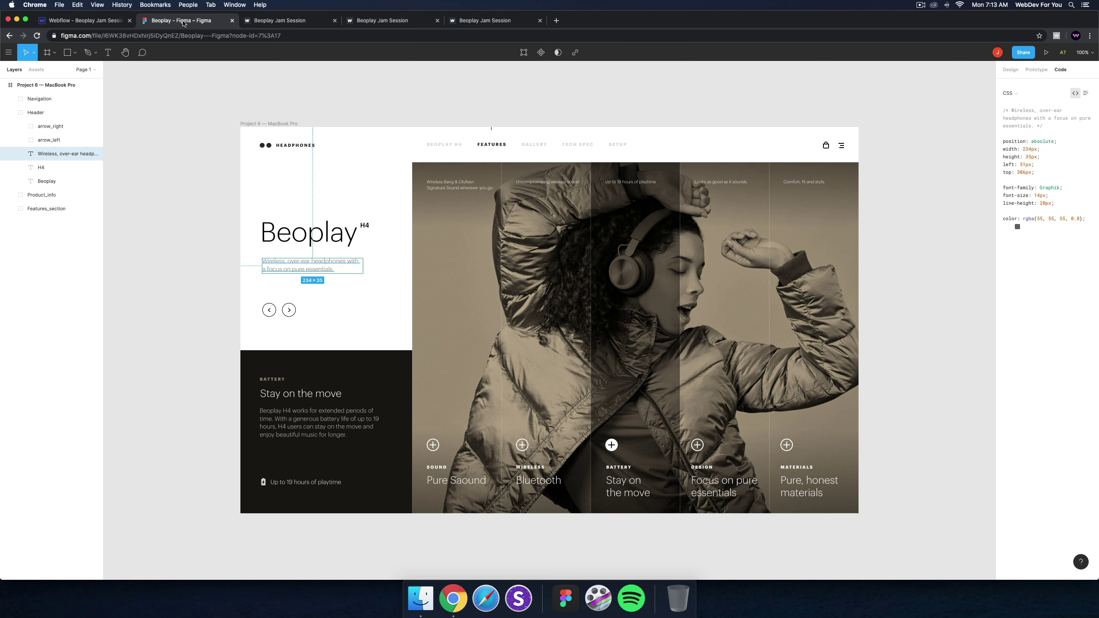
{"action": "left_click", "coordinate": [69, 22]}
{"action": "left_click", "coordinate": [70, 314]}
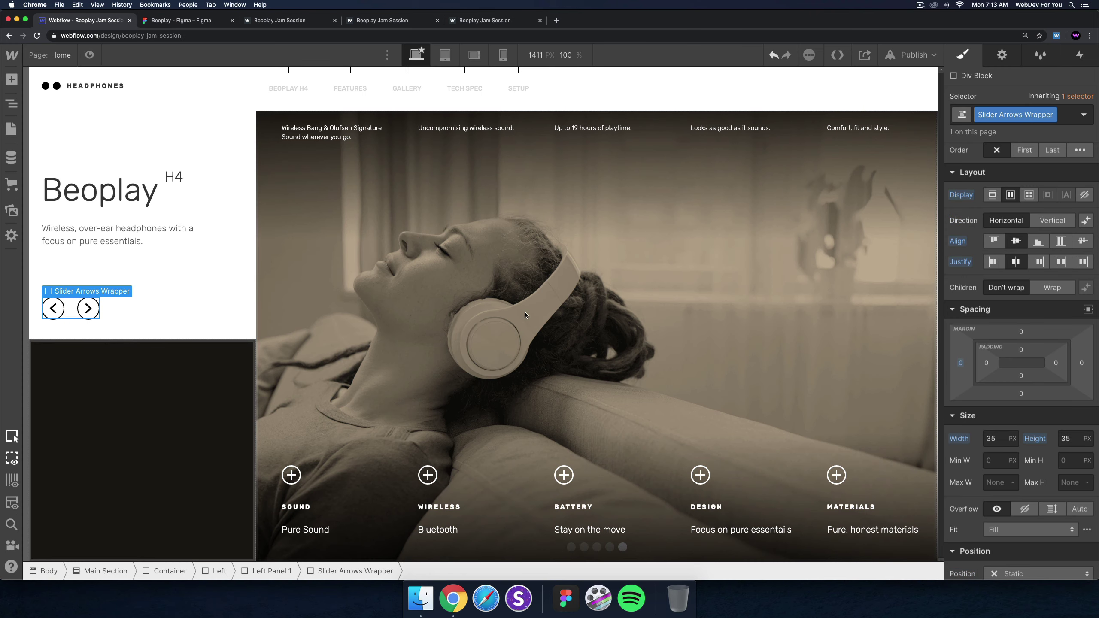
{"action": "left_click", "coordinate": [1021, 393]}
{"action": "left_click", "coordinate": [1000, 453]}
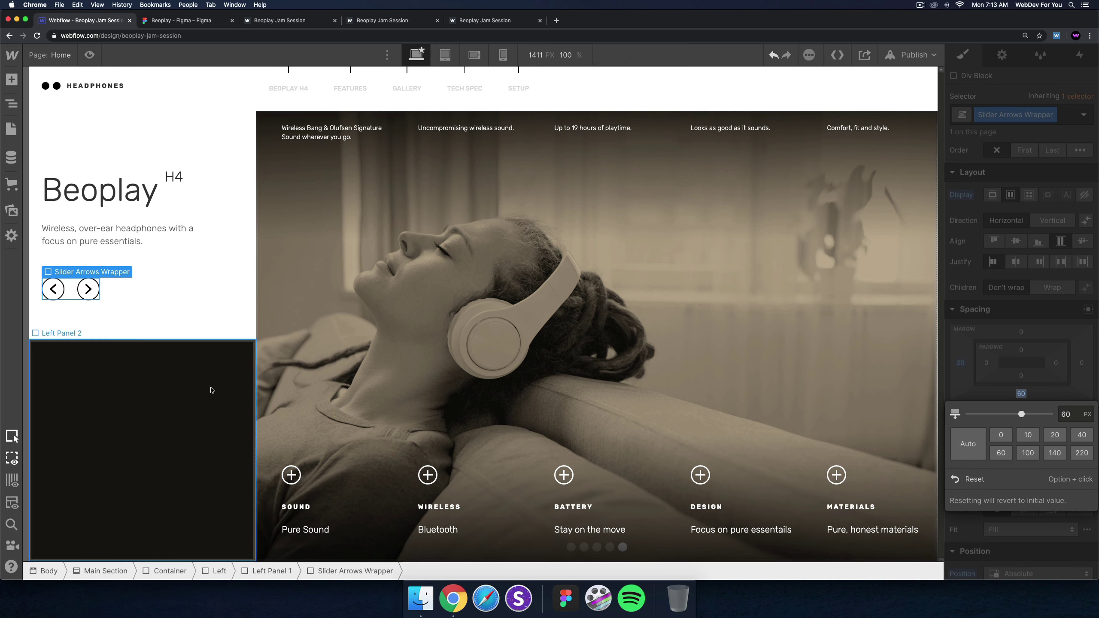
{"action": "left_click", "coordinate": [195, 334]}
Add a Slider component inside Left Panel 2, the dark panel below the arrows.
{"action": "left_click", "coordinate": [166, 372]}
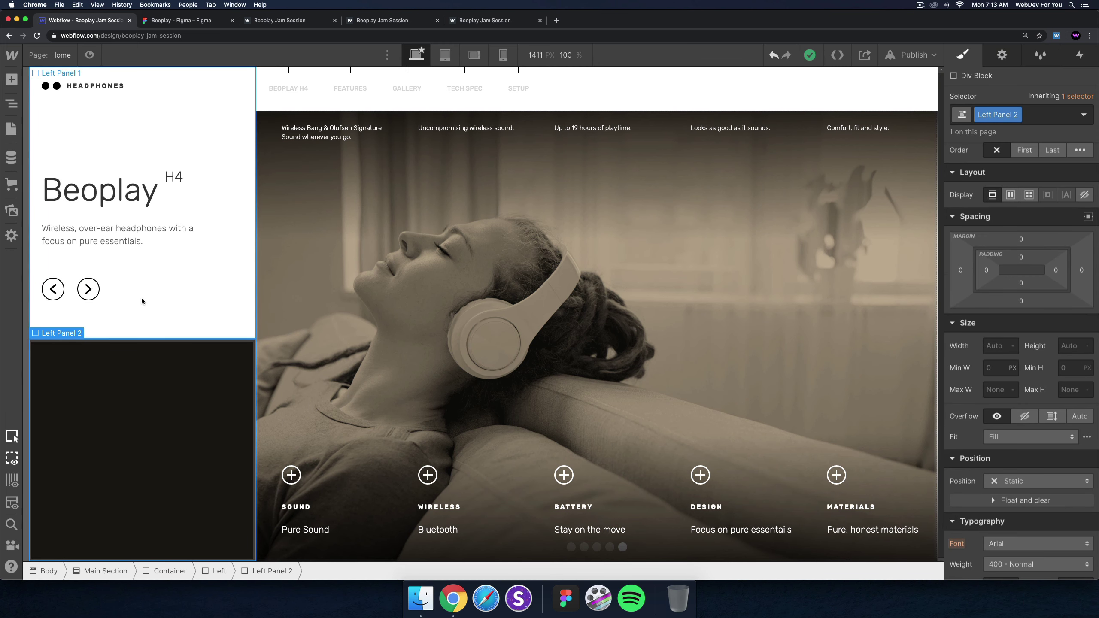
{"action": "left_click", "coordinate": [11, 80]}
{"action": "scroll", "coordinate": [76, 379], "scroll_direction": "down", "scroll_amount": 10}
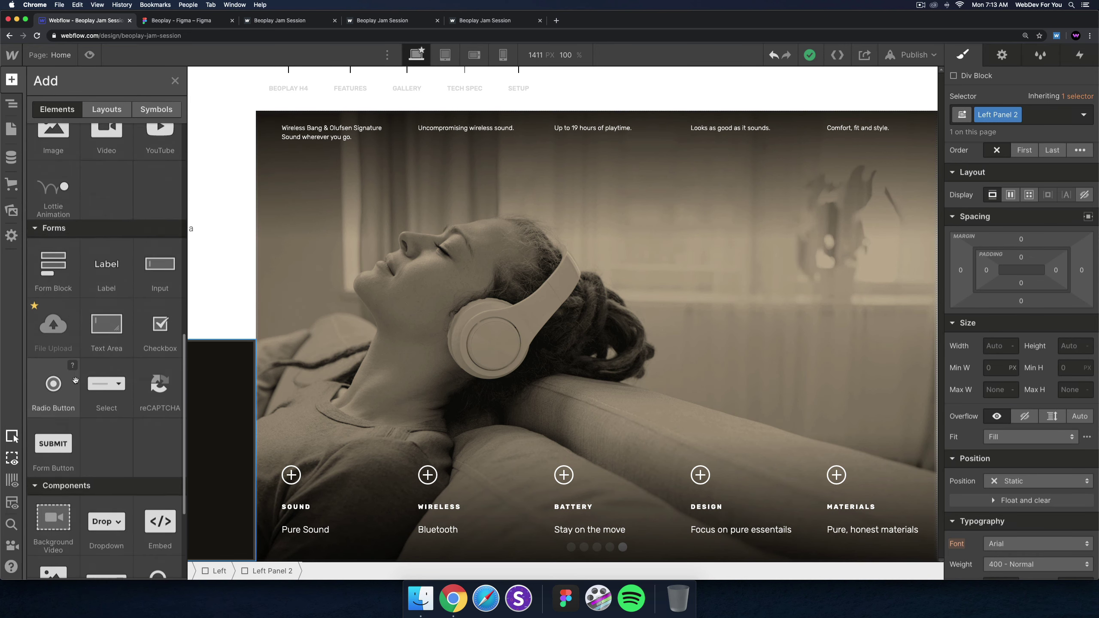
{"action": "scroll", "coordinate": [76, 380], "scroll_direction": "down", "scroll_amount": 5}
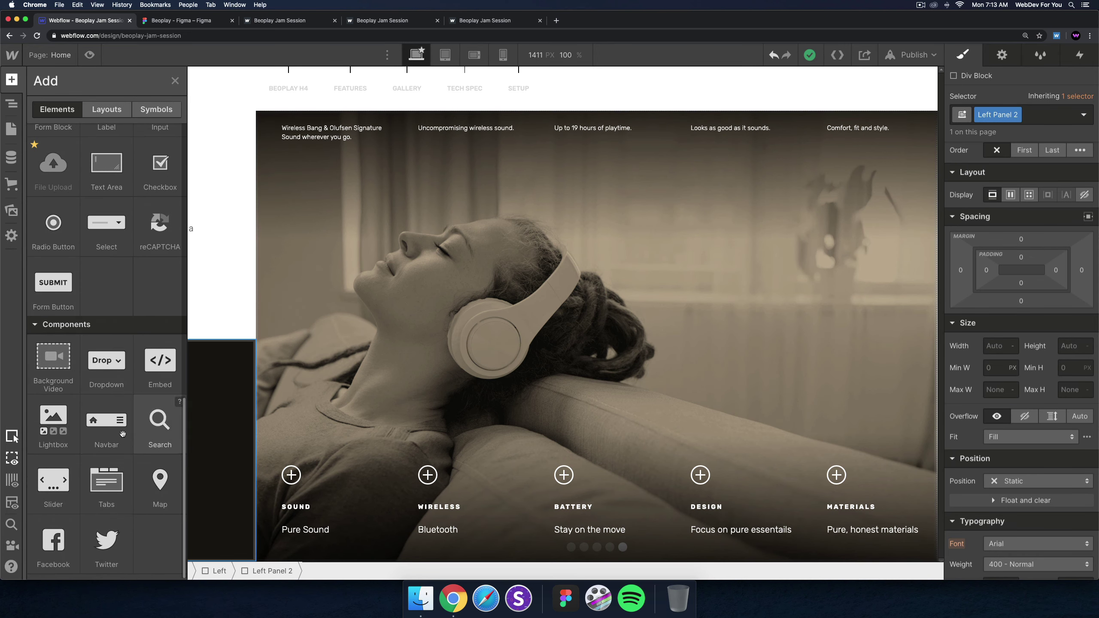
{"action": "left_click", "coordinate": [53, 482]}
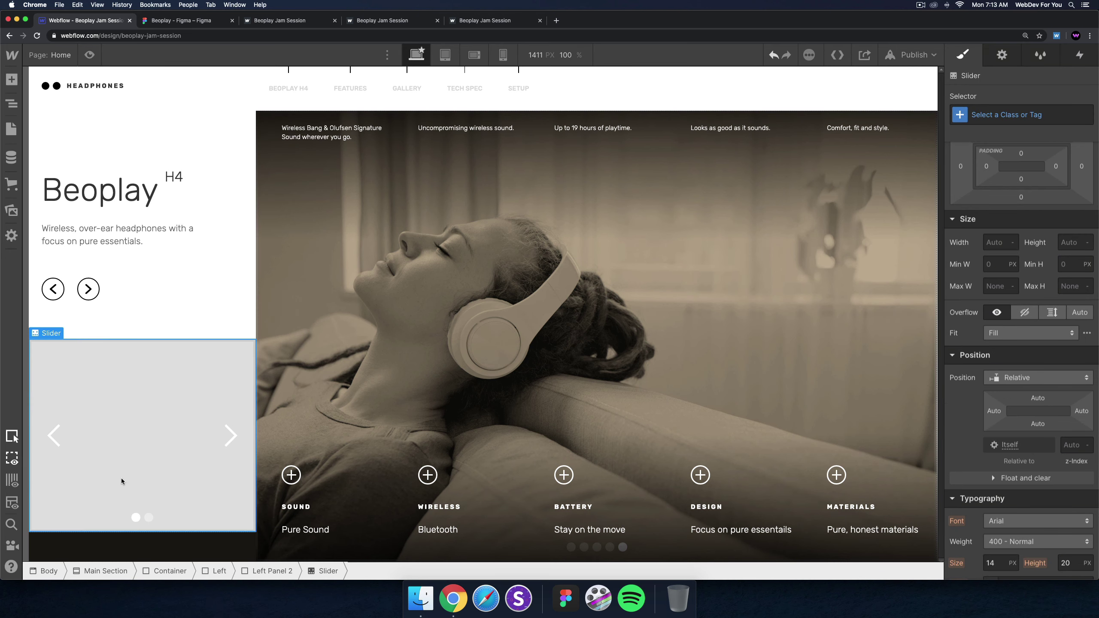
Set the new slider's height to 100% so it fills Left Panel 2.
{"action": "left_click", "coordinate": [1085, 243]}
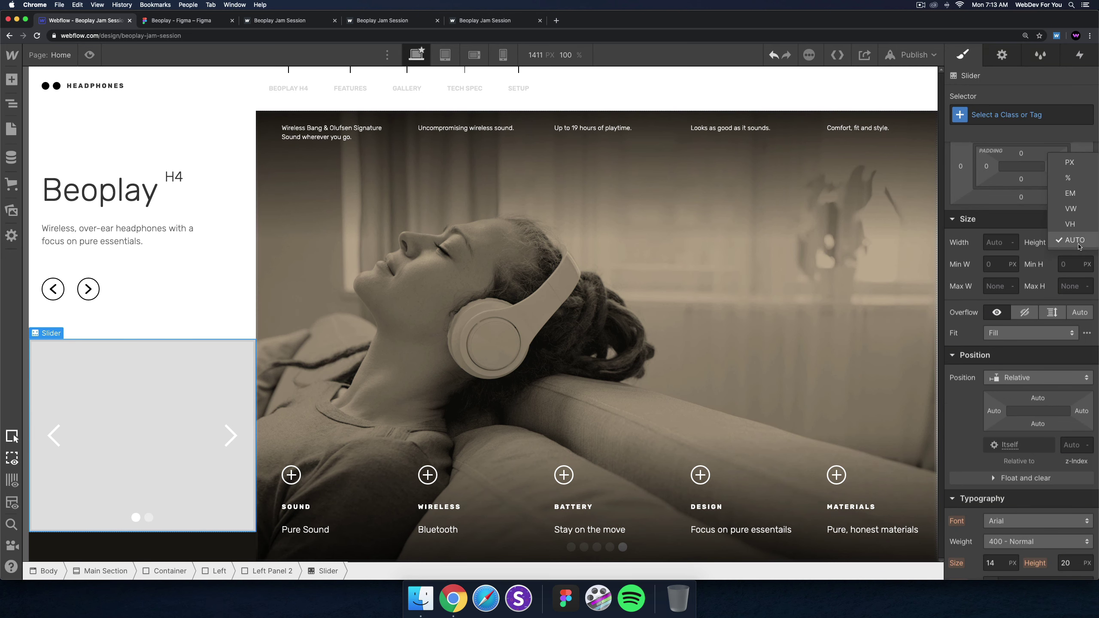
{"action": "left_click", "coordinate": [1070, 258]}
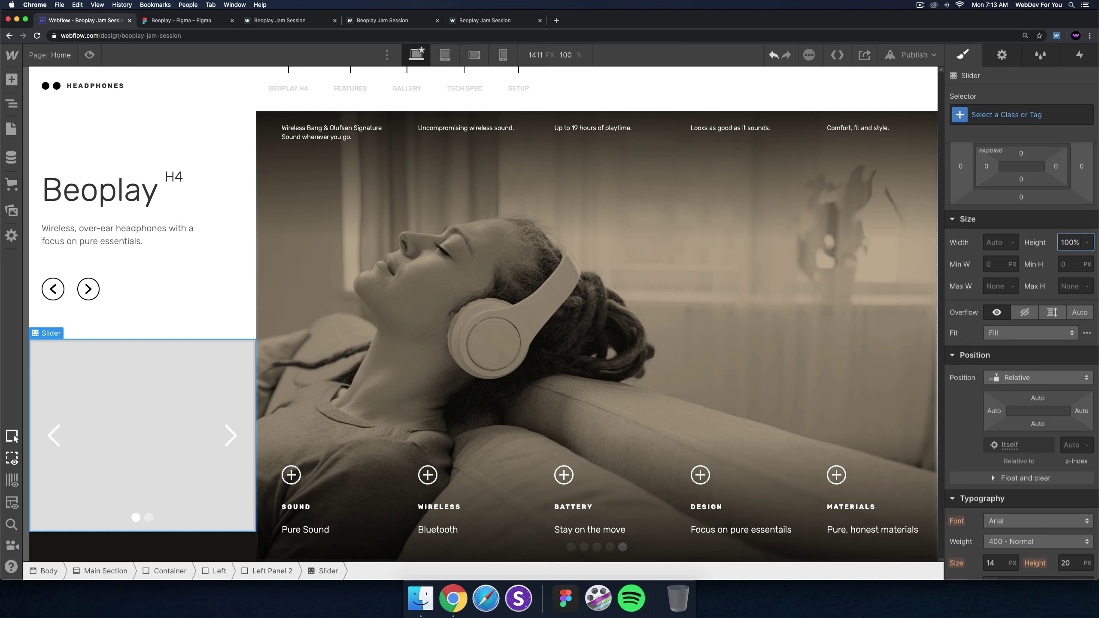
{"action": "type", "text": "100%"}
{"action": "key", "text": "Return"}
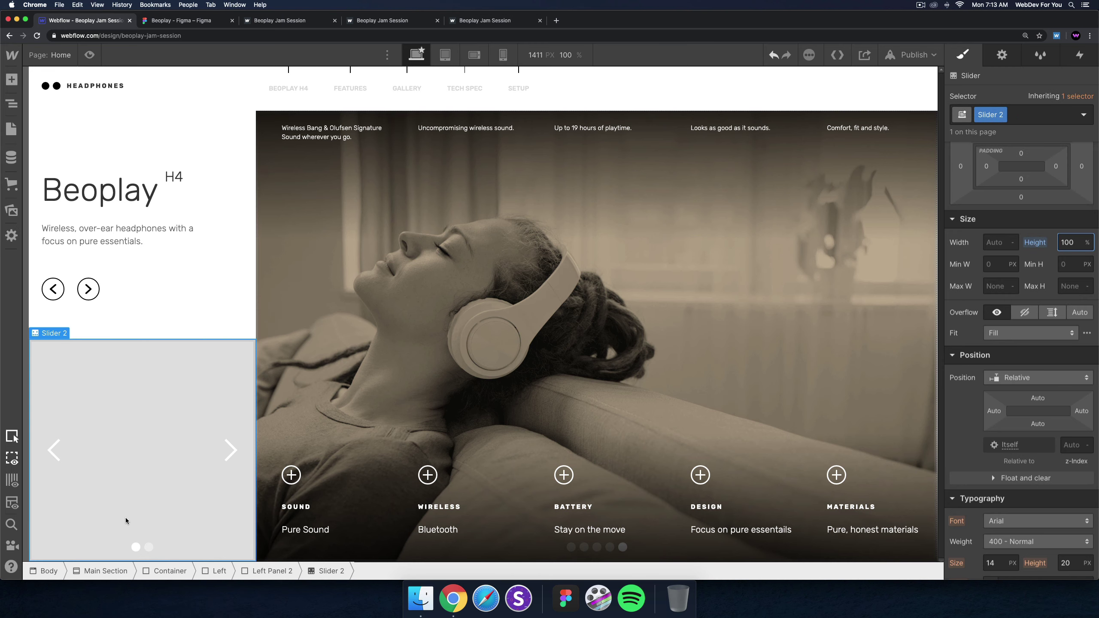
Add three more slides to the slider in Left Panel 2 and set the slider's ID to beoplayslider.
{"action": "left_click", "coordinate": [143, 470]}
{"action": "left_click", "coordinate": [1001, 54]}
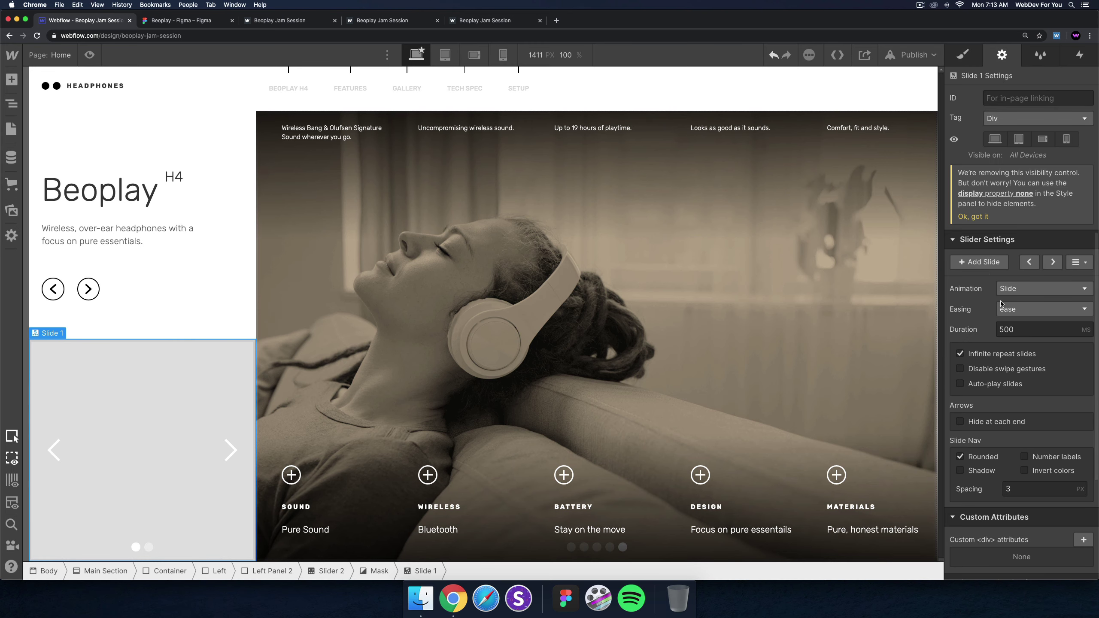
{"action": "left_click", "coordinate": [980, 261]}
{"action": "left_click", "coordinate": [979, 261]}
{"action": "left_click", "coordinate": [980, 261]}
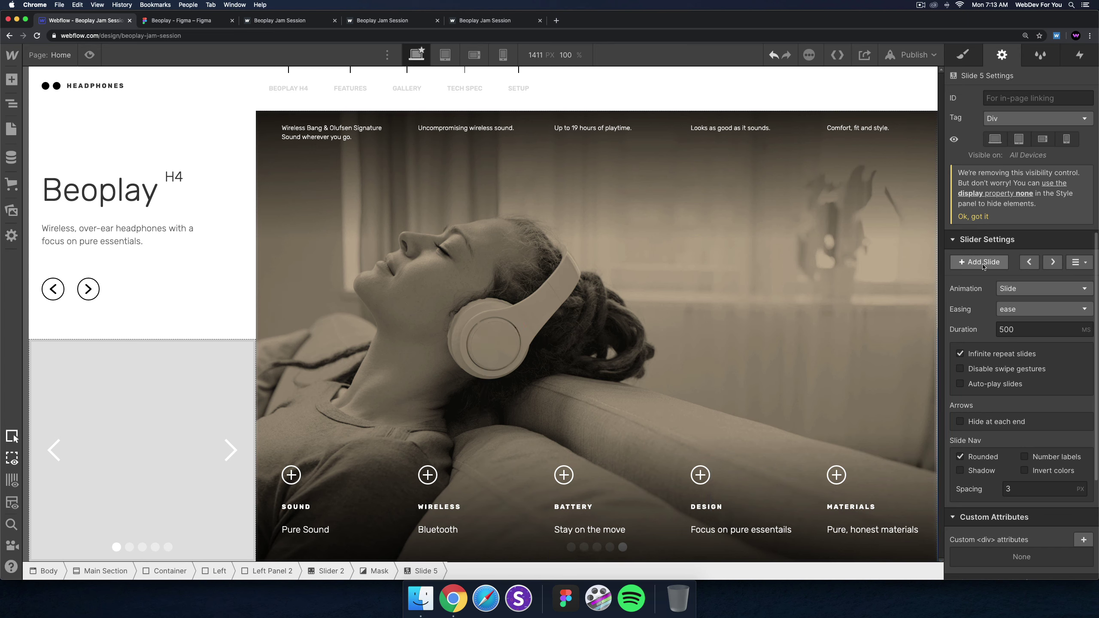
{"action": "left_click", "coordinate": [118, 429]}
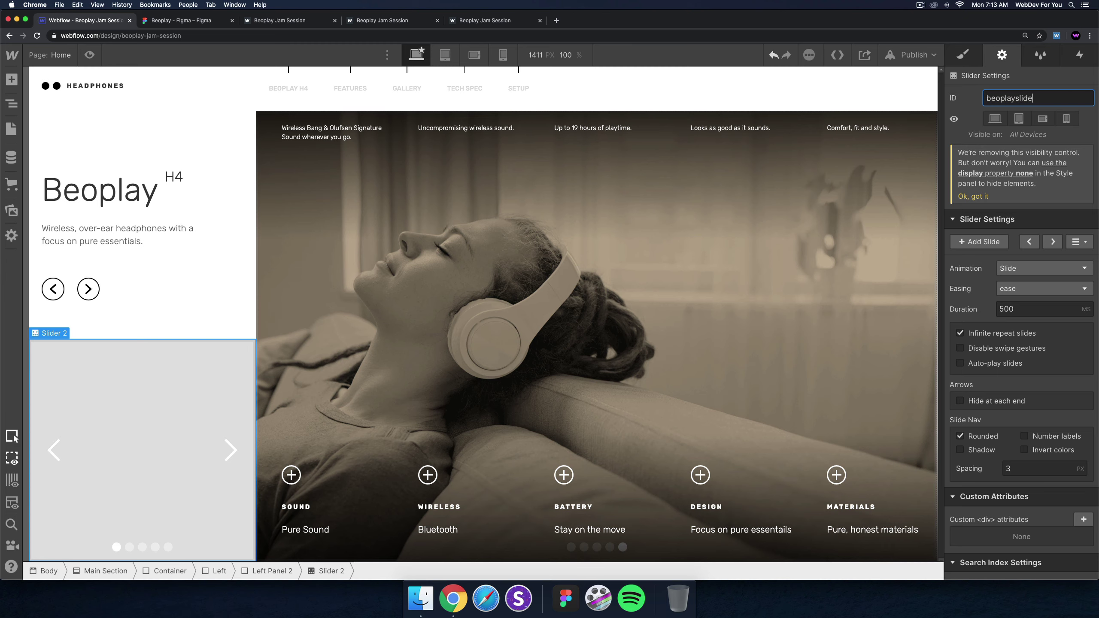
{"action": "type", "text": "r"}
Publish the site to its webflow.io domain and open the live page.
{"action": "left_click", "coordinate": [914, 54]}
{"action": "left_click", "coordinate": [854, 216]}
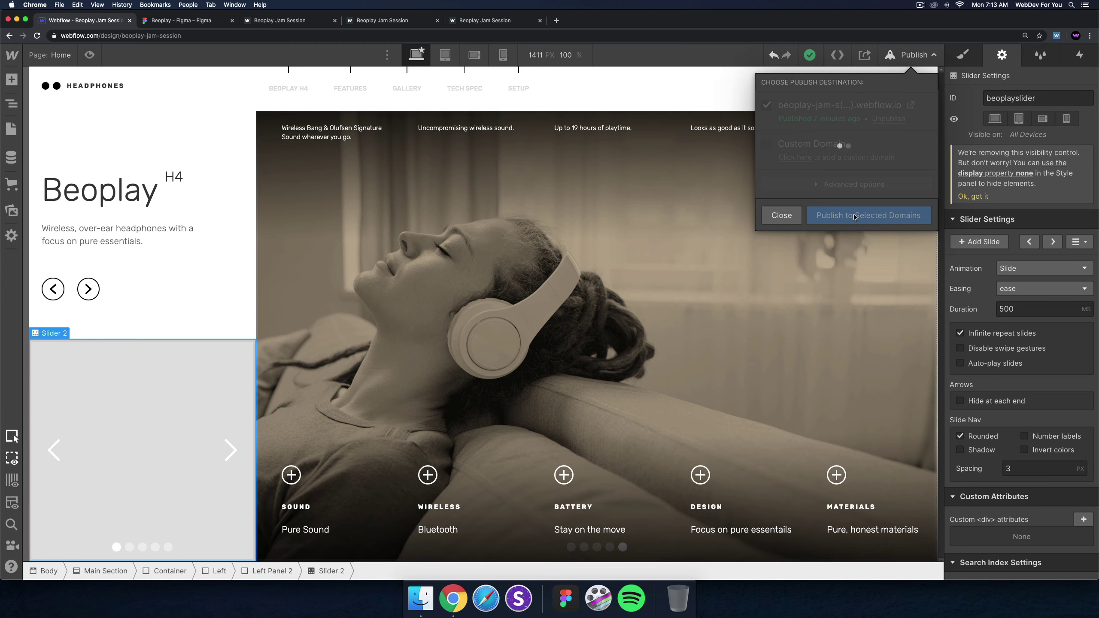
{"action": "left_click", "coordinate": [910, 105]}
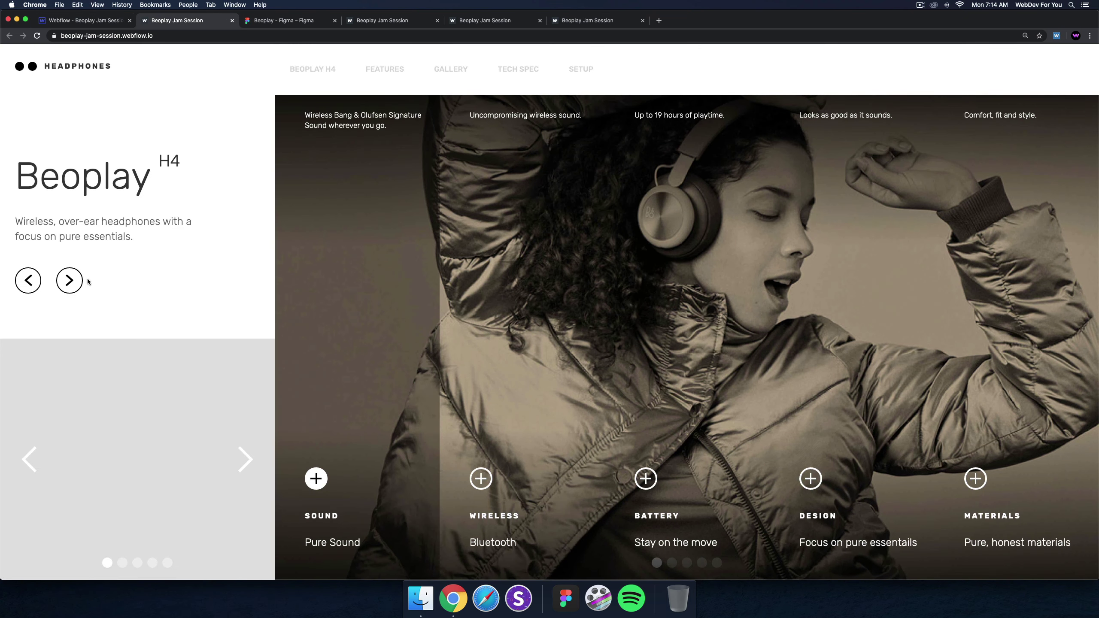
Test the circular next arrow on the live page by cycling repeatedly through the slides of both sliders.
{"action": "left_click", "coordinate": [73, 279]}
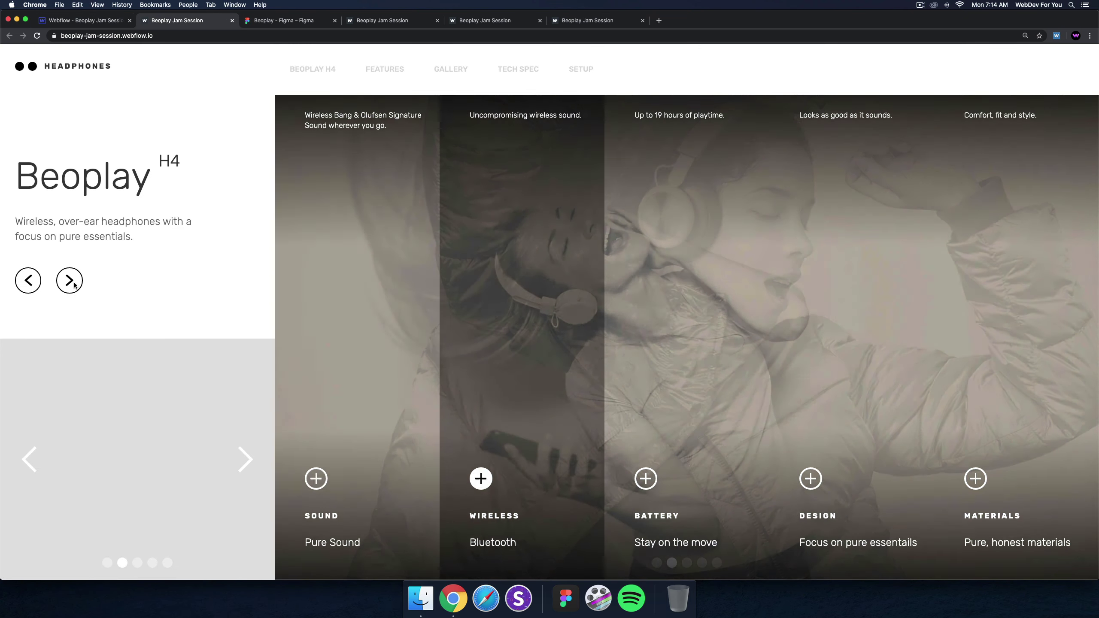
{"action": "left_click", "coordinate": [74, 282]}
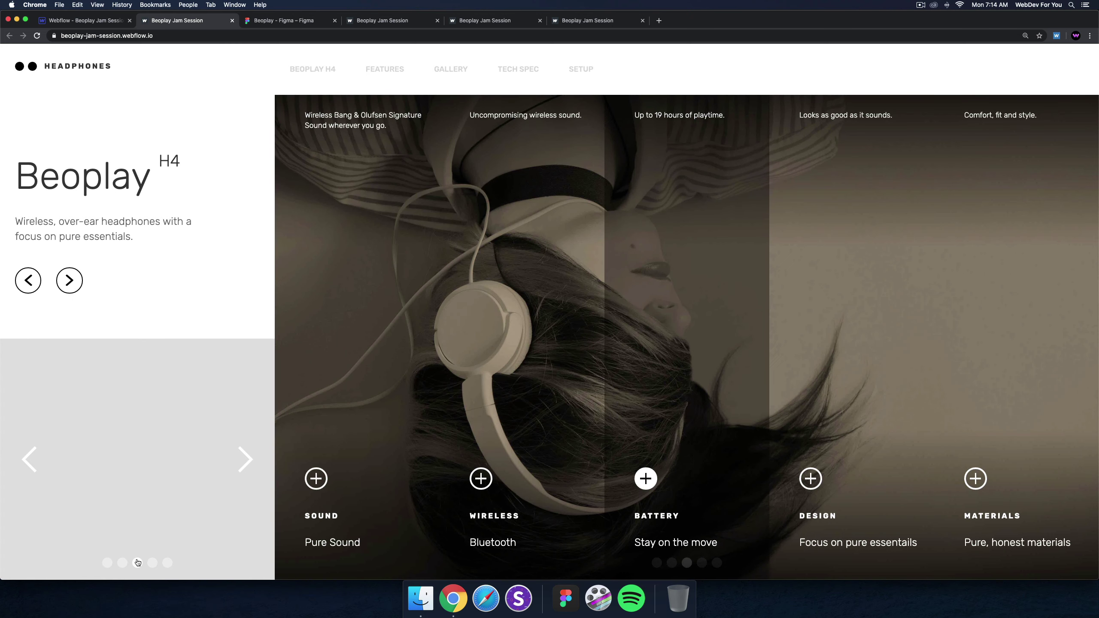
{"action": "left_click", "coordinate": [69, 281]}
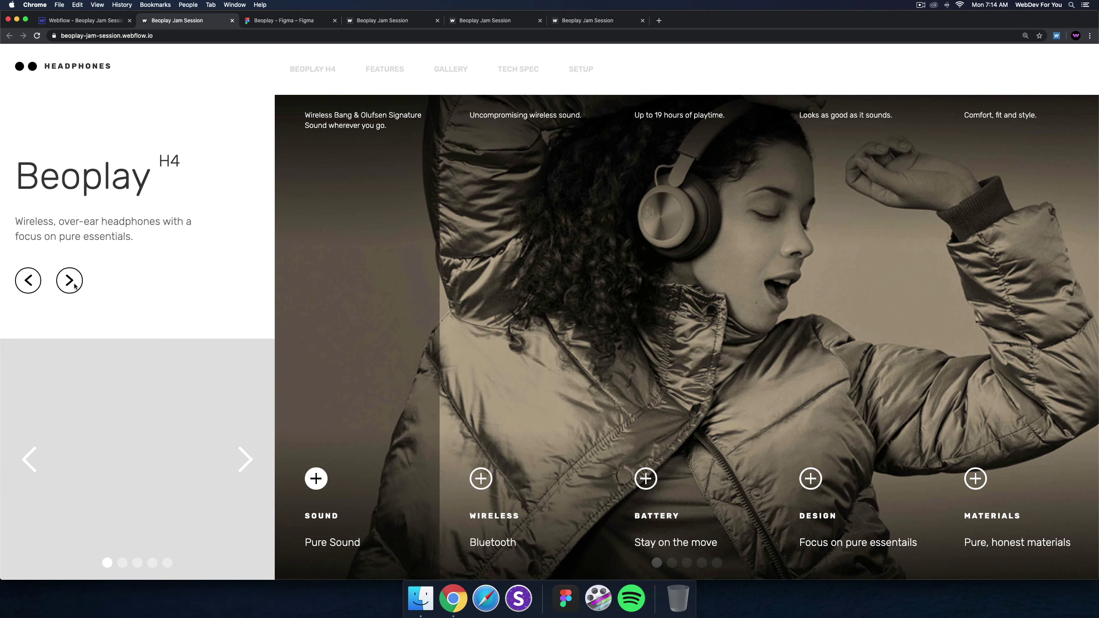
{"action": "left_click", "coordinate": [74, 282]}
{"action": "left_click", "coordinate": [74, 282]}
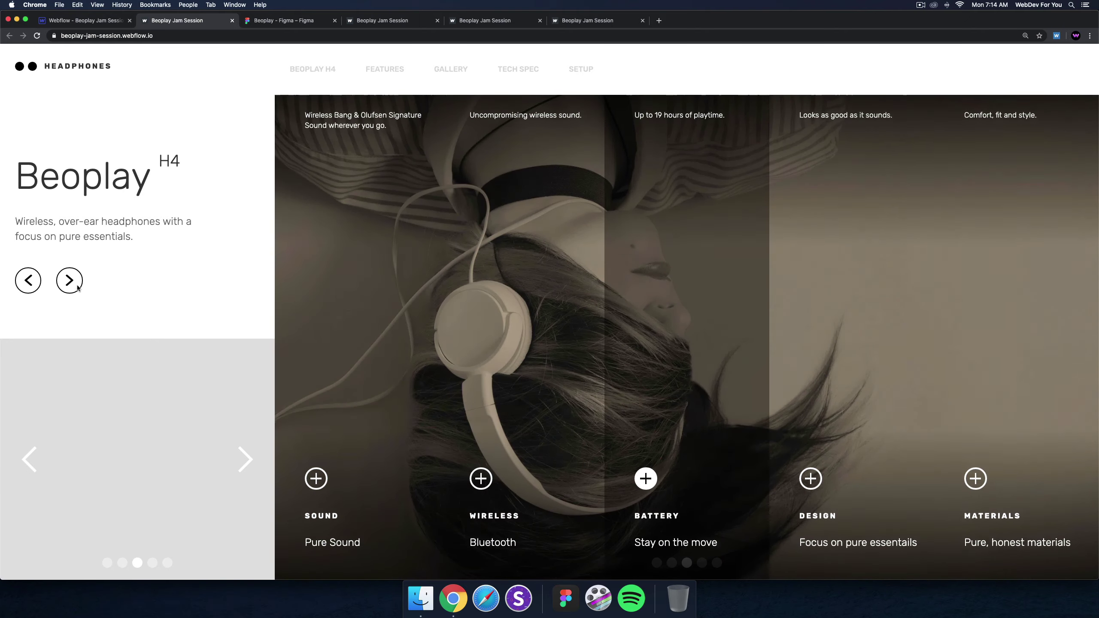
{"action": "left_click", "coordinate": [73, 282]}
{"action": "left_click", "coordinate": [73, 282]}
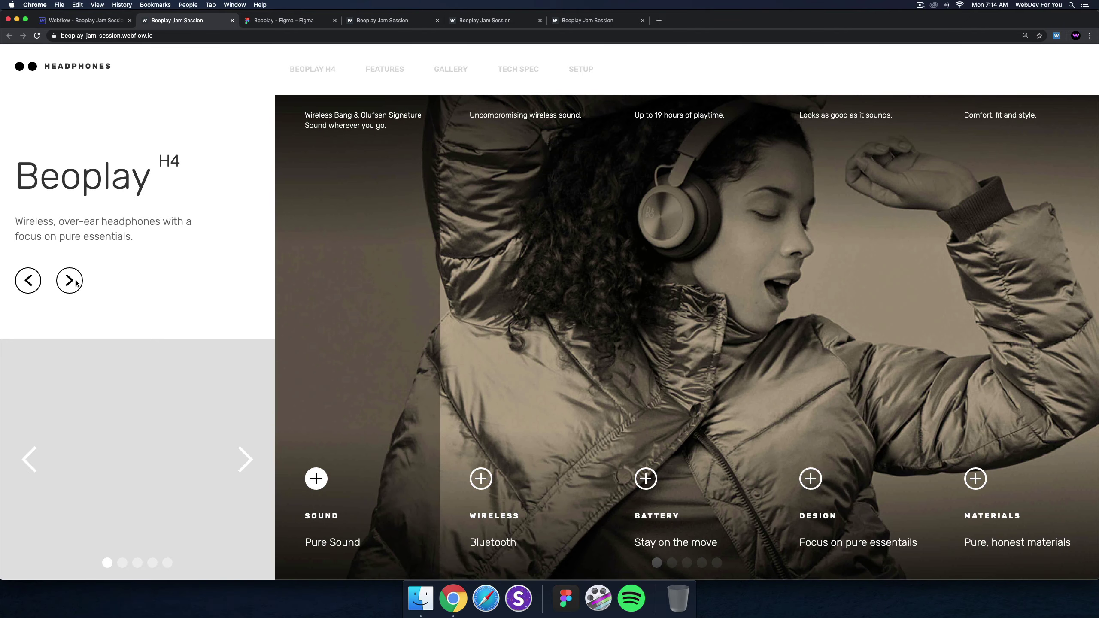
{"action": "left_click", "coordinate": [76, 282]}
{"action": "left_click", "coordinate": [76, 282]}
{"action": "left_click", "coordinate": [76, 282]}
{"action": "left_click", "coordinate": [76, 282]}
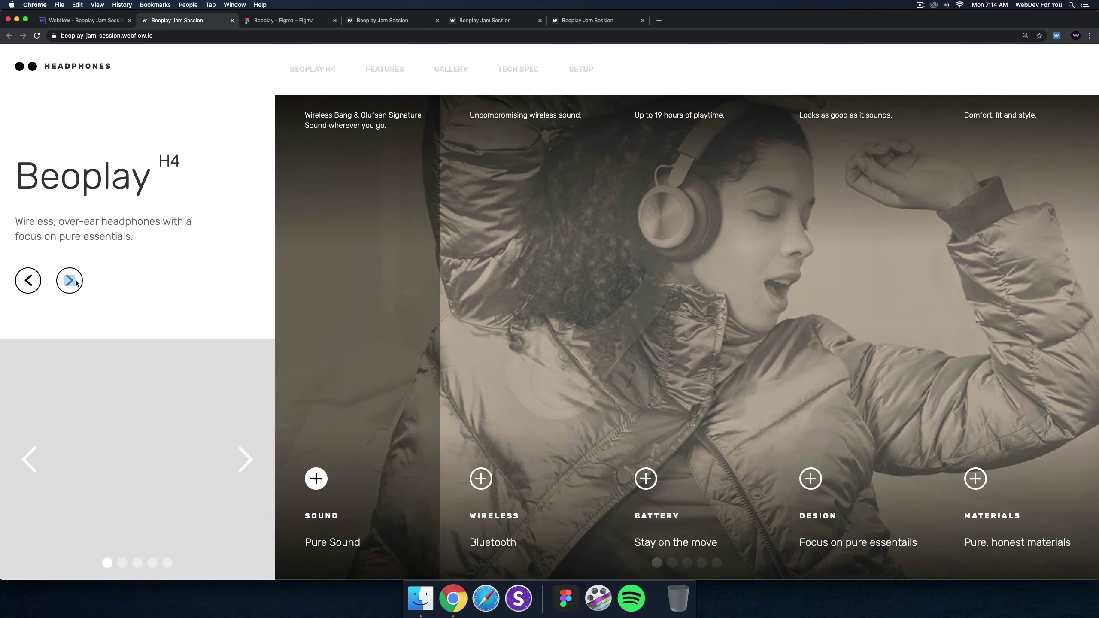
{"action": "left_click", "coordinate": [77, 282]}
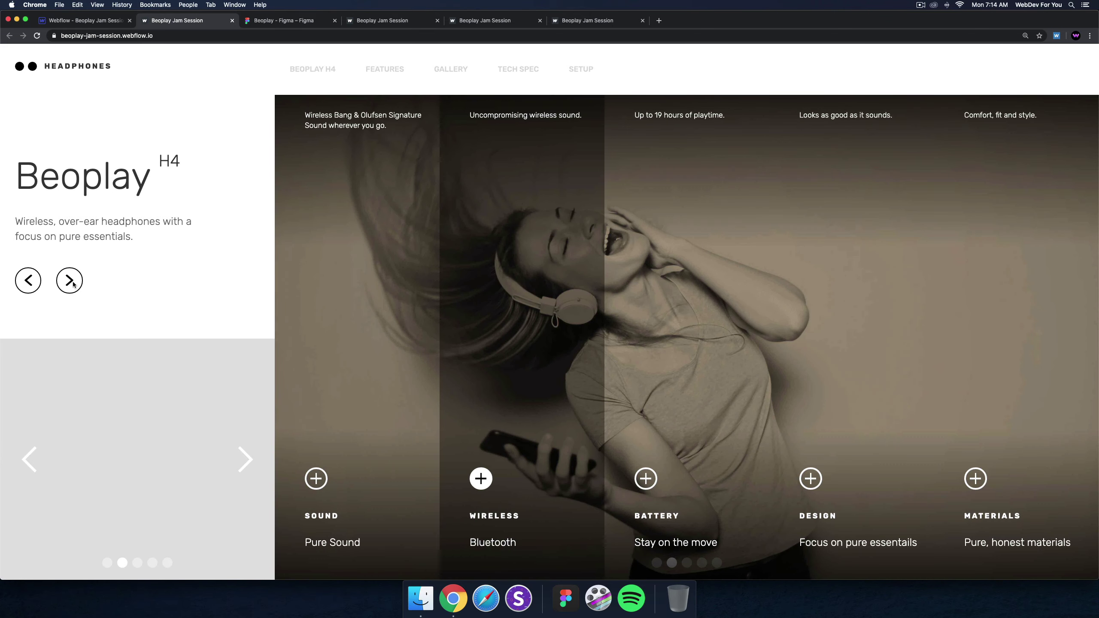
{"action": "left_click", "coordinate": [74, 284]}
{"action": "left_click", "coordinate": [73, 284]}
{"action": "left_click", "coordinate": [74, 285]}
{"action": "left_click", "coordinate": [74, 285]}
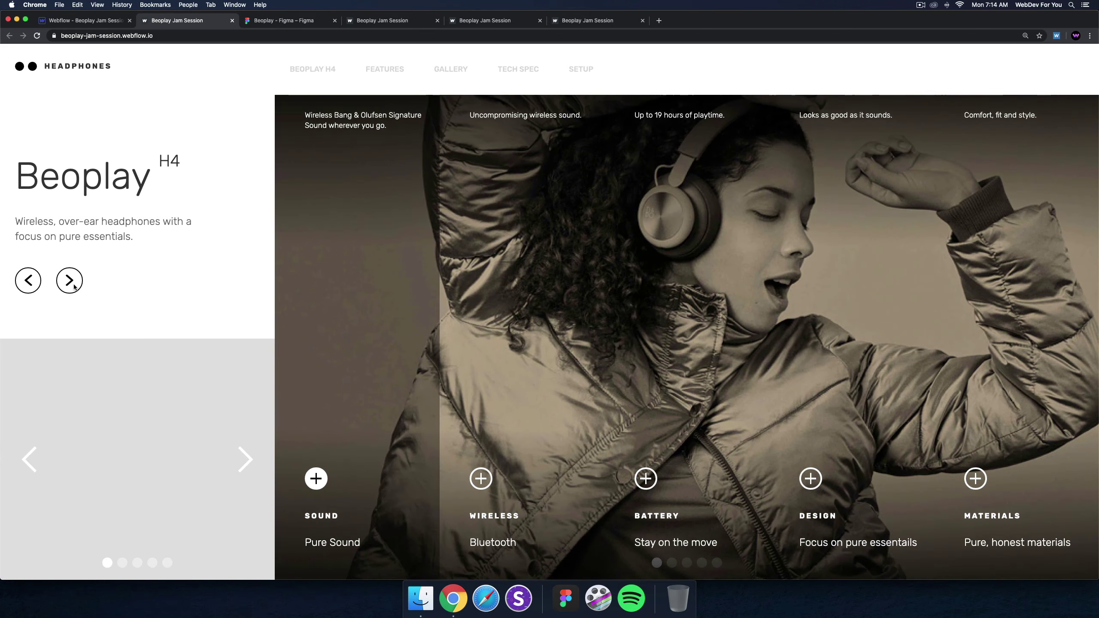
{"action": "left_click", "coordinate": [73, 286]}
{"action": "left_click", "coordinate": [68, 290]}
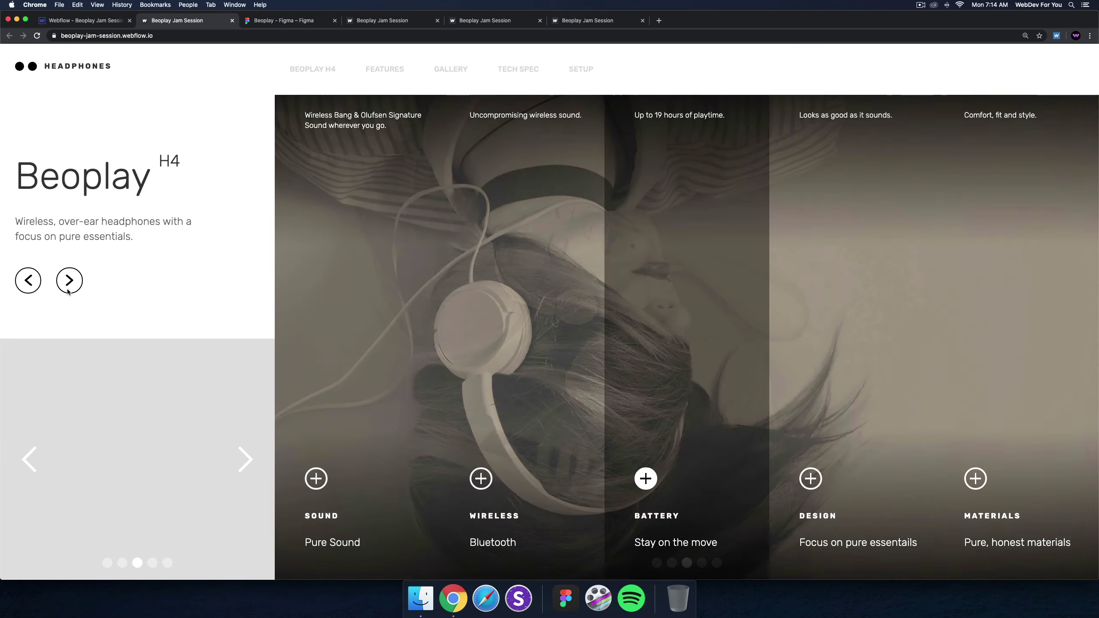
{"action": "left_click", "coordinate": [69, 287]}
{"action": "left_click", "coordinate": [69, 282]}
{"action": "left_click", "coordinate": [69, 281]}
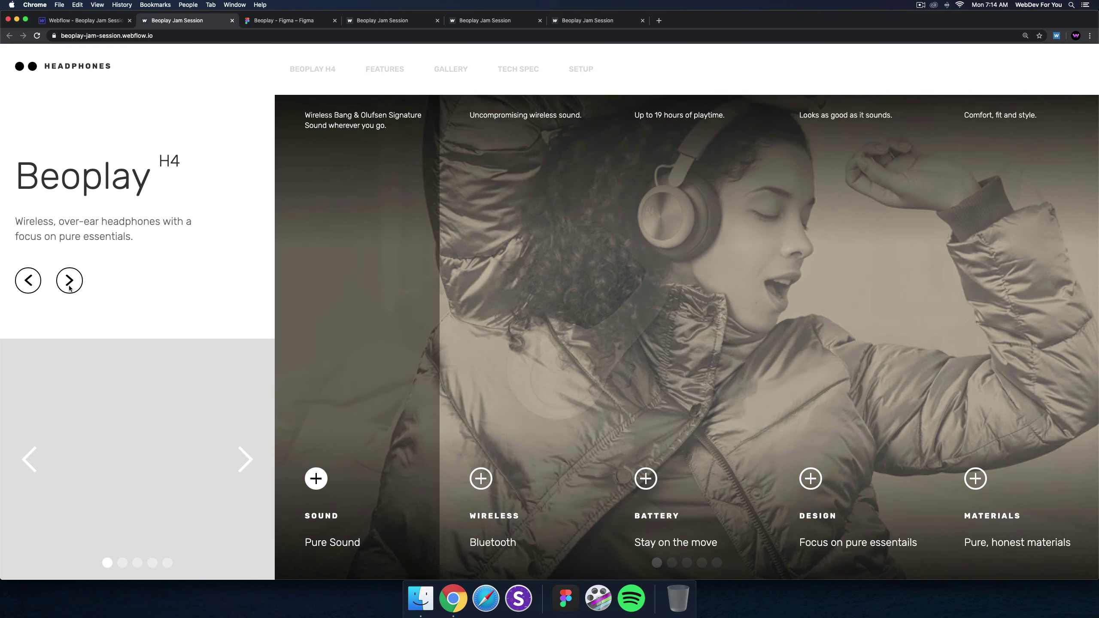
{"action": "left_click", "coordinate": [69, 282]}
{"action": "left_click", "coordinate": [71, 284]}
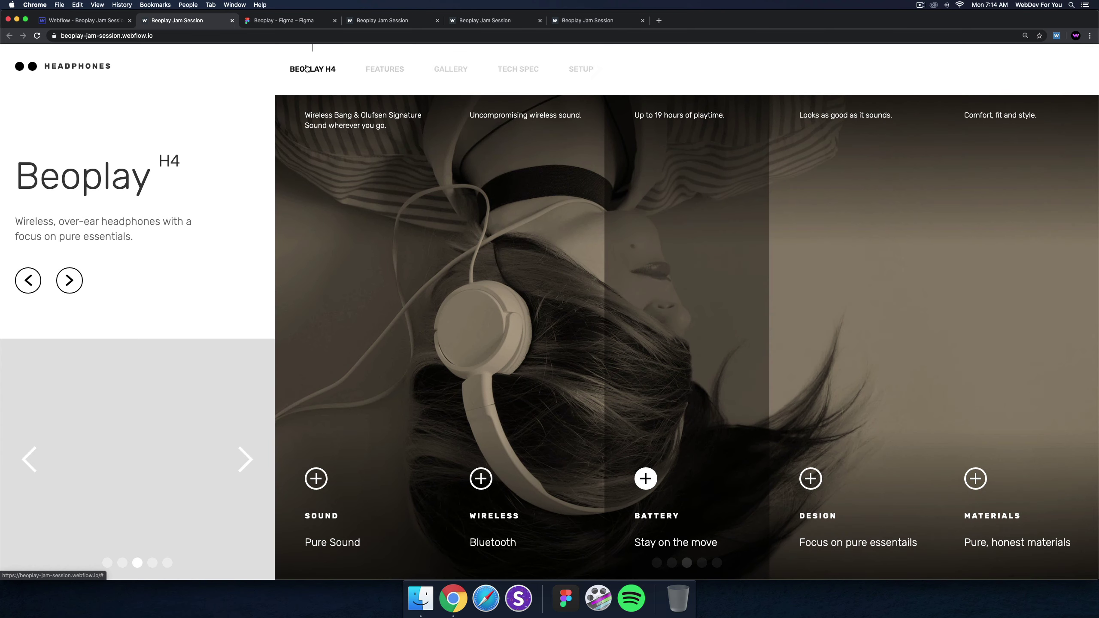
{"action": "left_click", "coordinate": [72, 281]}
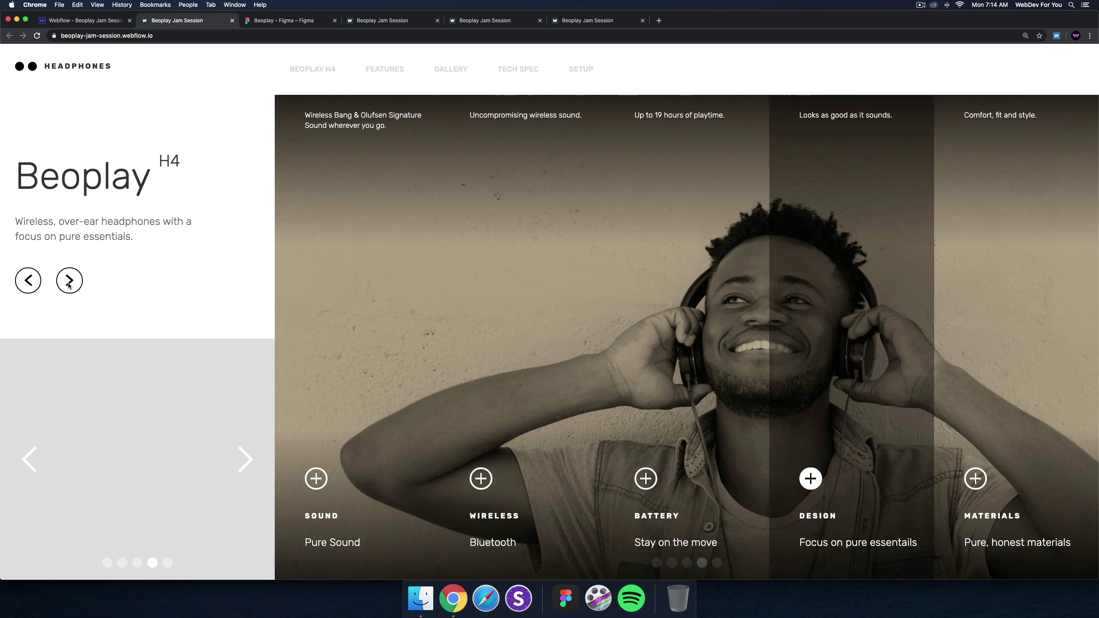
{"action": "left_click", "coordinate": [73, 284]}
{"action": "left_click", "coordinate": [74, 285]}
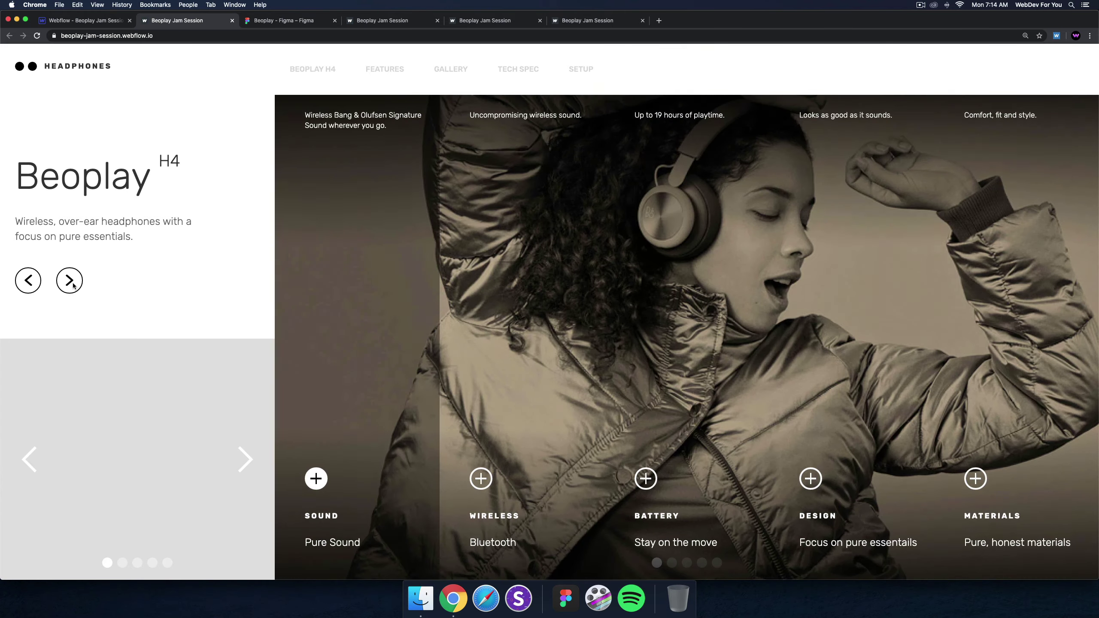
{"action": "left_click", "coordinate": [73, 284]}
{"action": "left_click", "coordinate": [67, 285]}
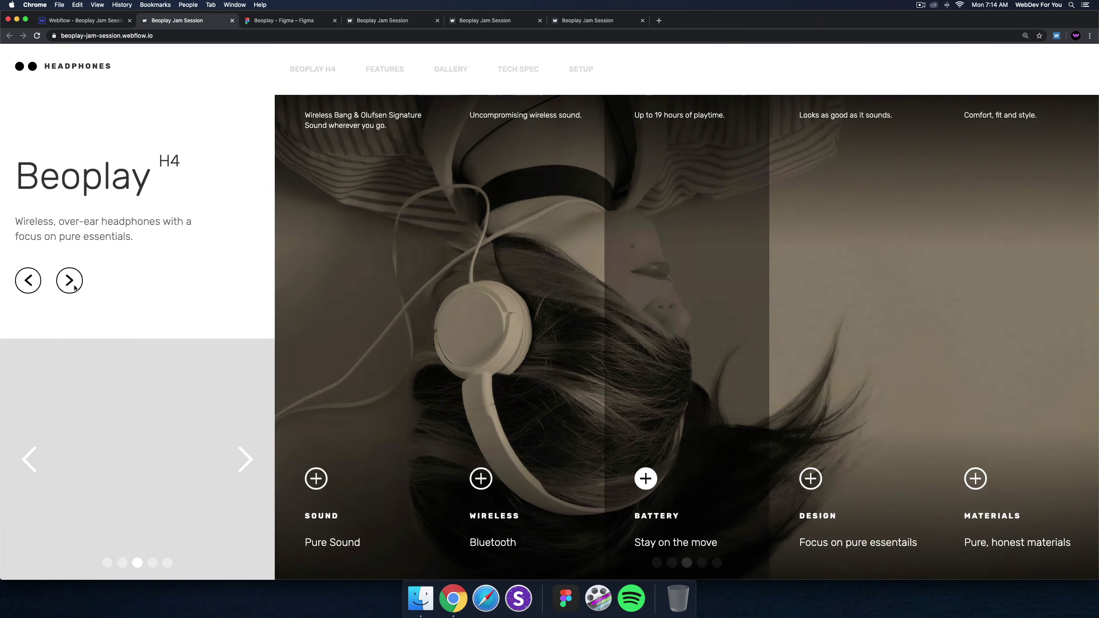
{"action": "left_click", "coordinate": [73, 288]}
{"action": "left_click", "coordinate": [72, 288]}
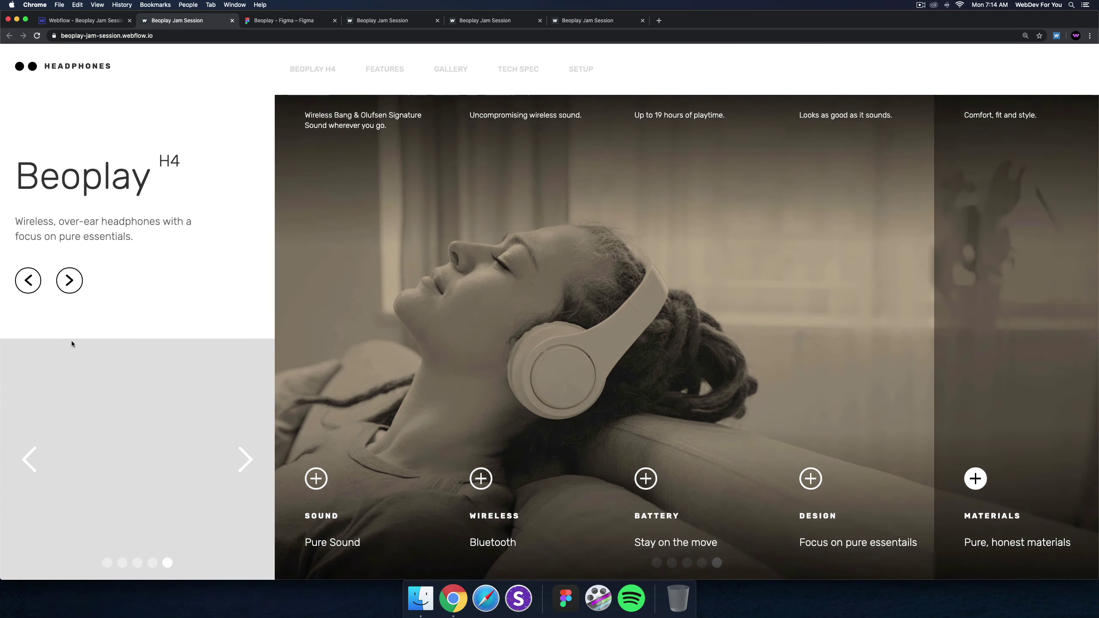
{"action": "left_click", "coordinate": [74, 289]}
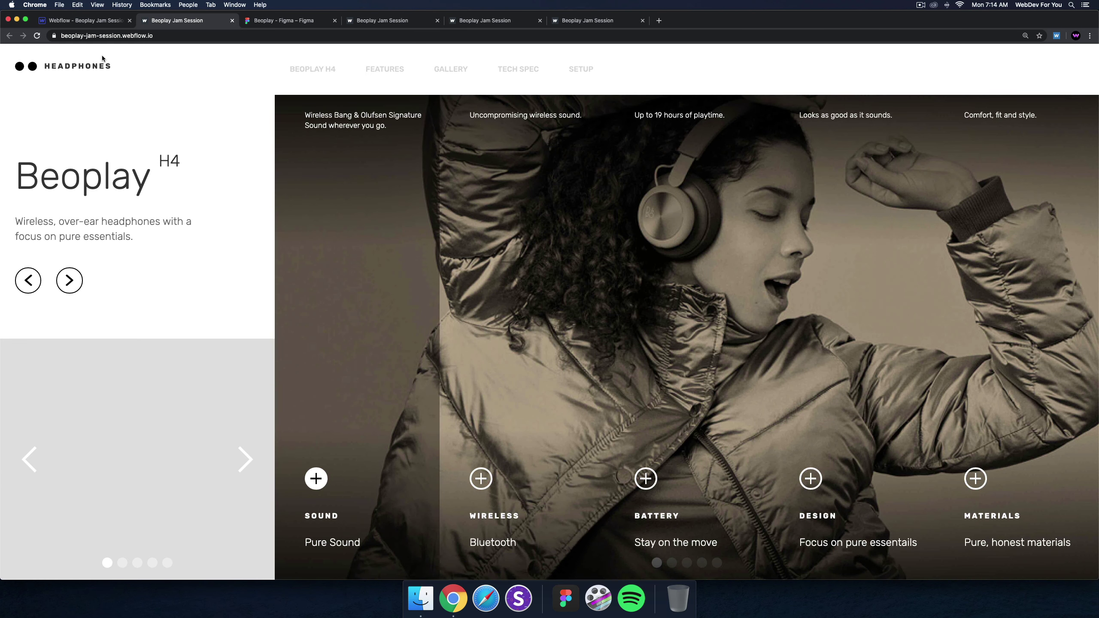
Open gumroad.com/webdevforyou in a new browser tab and look through the Webflow templates and video tutorials offered there.
{"action": "left_click", "coordinate": [659, 20]}
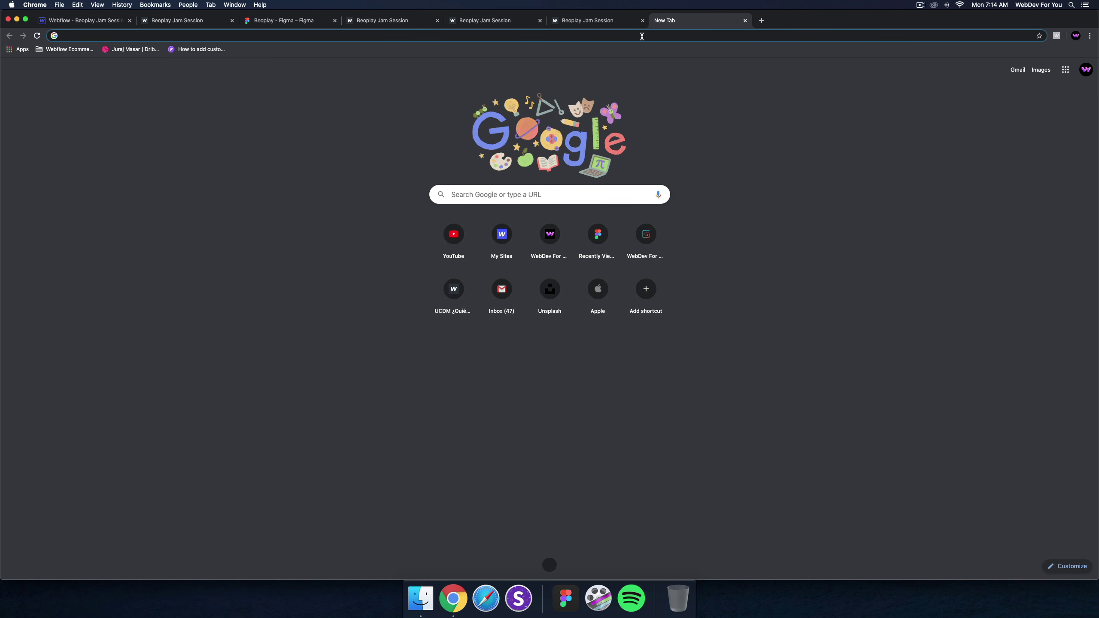
{"action": "type", "text": "gumroad.com/webdevforyou"}
{"action": "key", "text": "Return"}
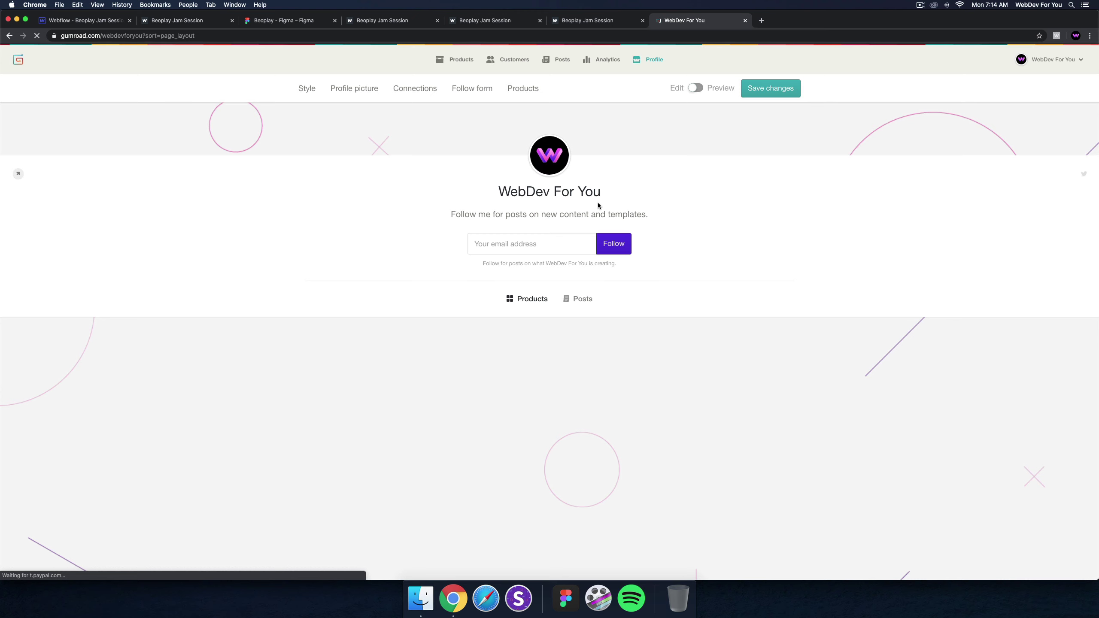
{"action": "scroll", "coordinate": [598, 203], "scroll_direction": "down", "scroll_amount": 3}
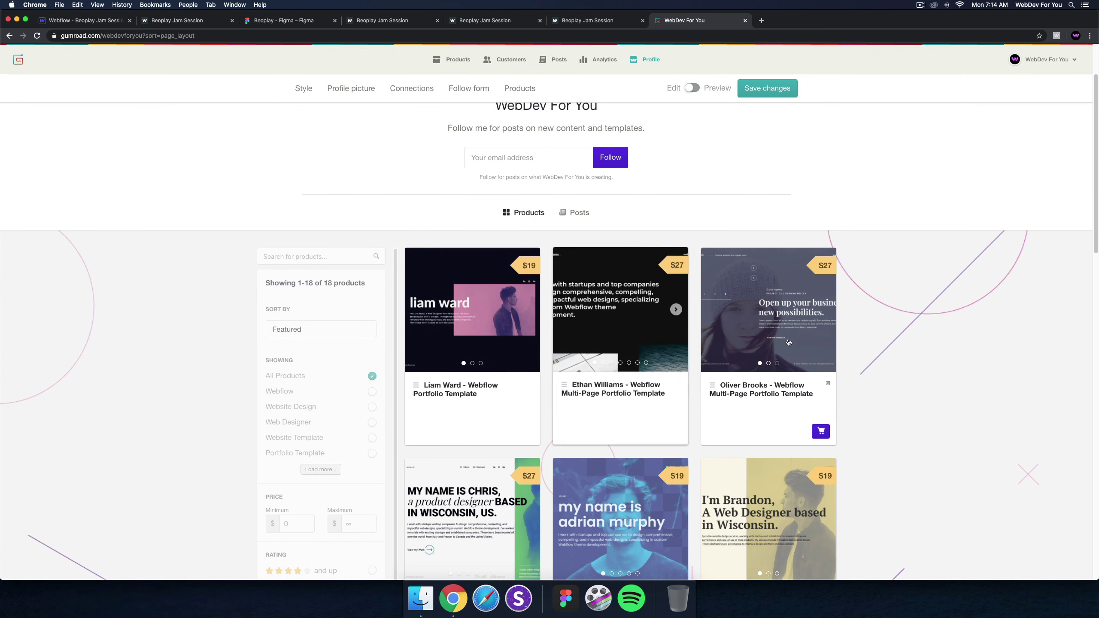
{"action": "scroll", "coordinate": [800, 390], "scroll_direction": "down", "scroll_amount": 3}
{"action": "scroll", "coordinate": [612, 401], "scroll_direction": "down", "scroll_amount": 5}
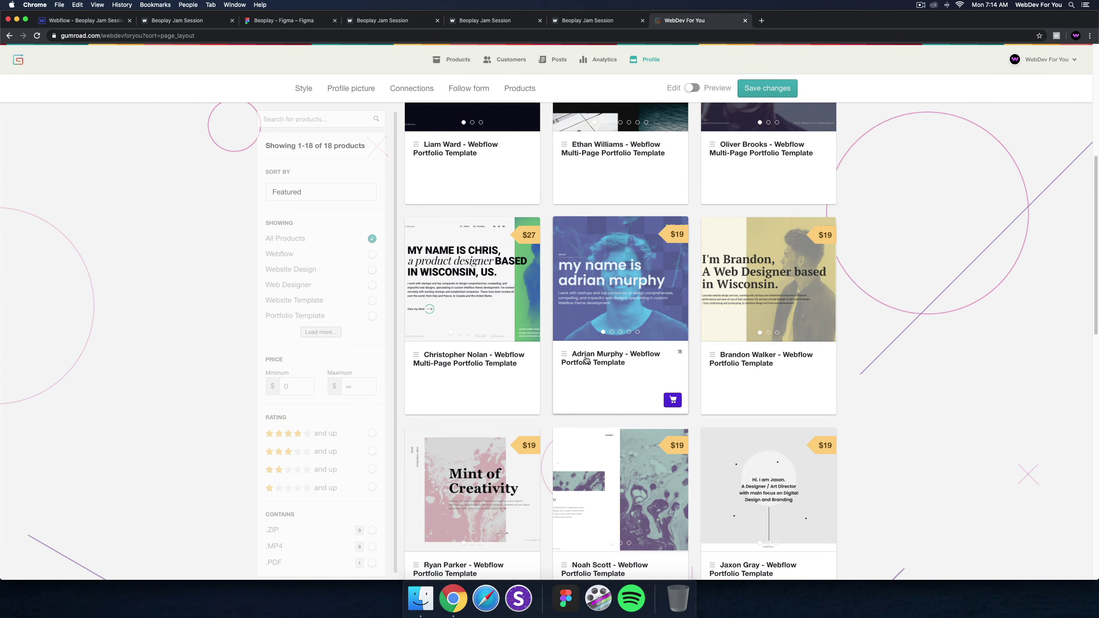
{"action": "scroll", "coordinate": [858, 329], "scroll_direction": "up", "scroll_amount": 8}
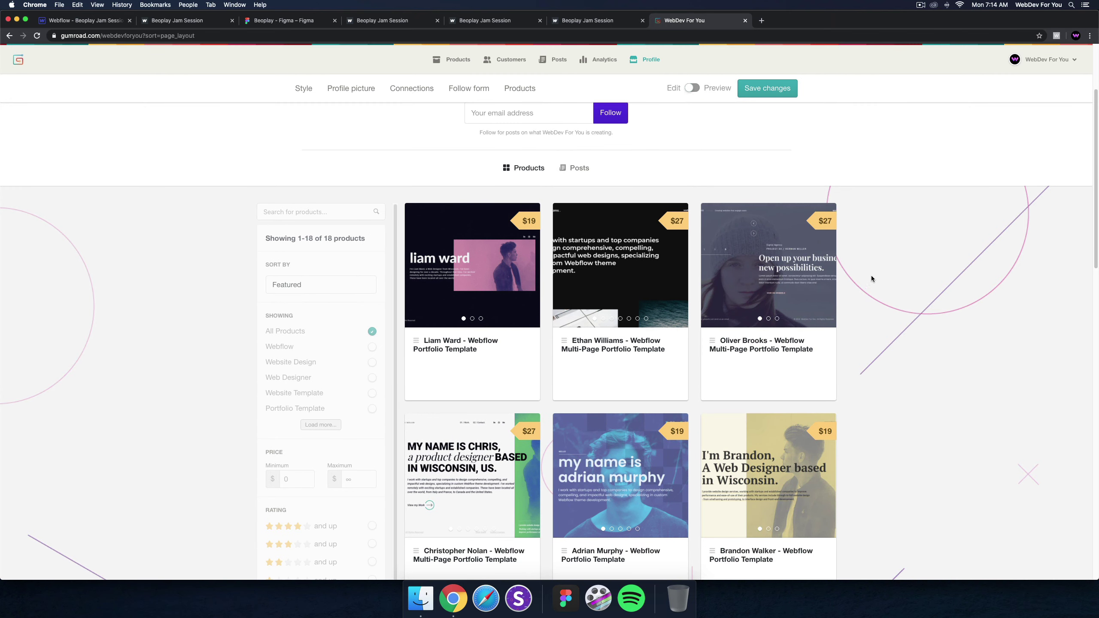
{"action": "scroll", "coordinate": [594, 288], "scroll_direction": "down", "scroll_amount": 1}
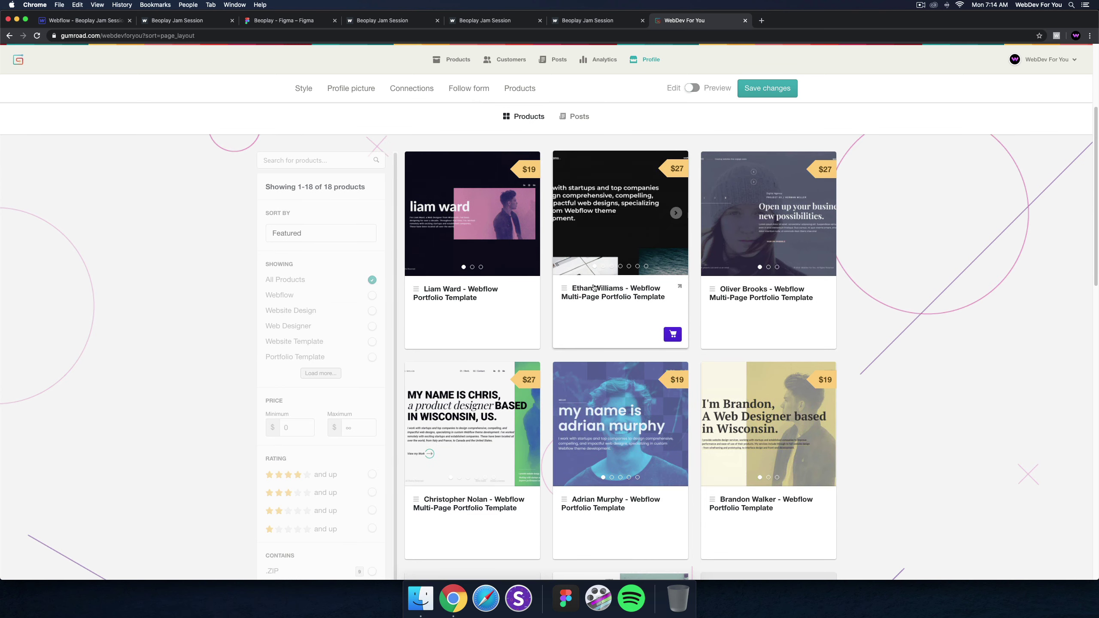
{"action": "scroll", "coordinate": [593, 287], "scroll_direction": "down", "scroll_amount": 8}
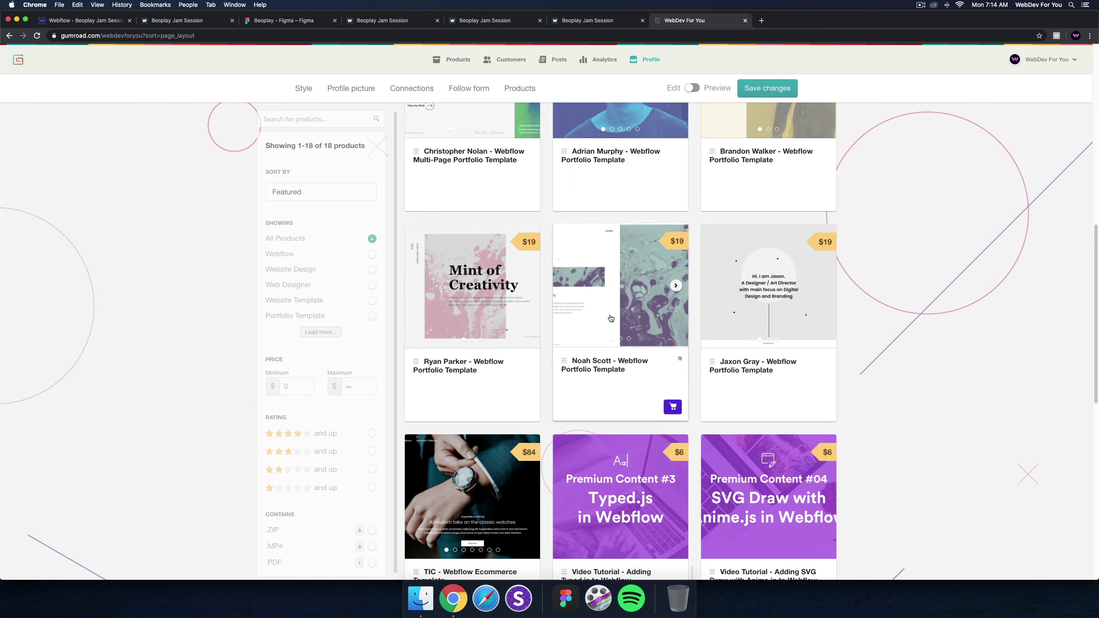
{"action": "scroll", "coordinate": [611, 319], "scroll_direction": "up", "scroll_amount": 12}
Return to the Webflow project and close the publish options.
{"action": "left_click", "coordinate": [78, 22]}
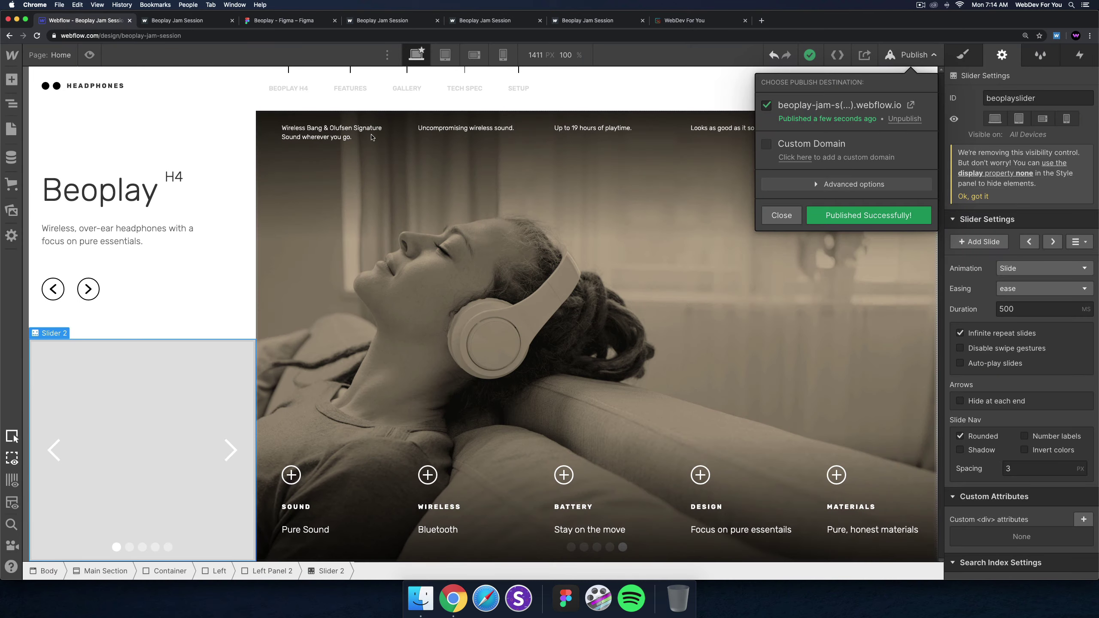
{"action": "left_click", "coordinate": [773, 215]}
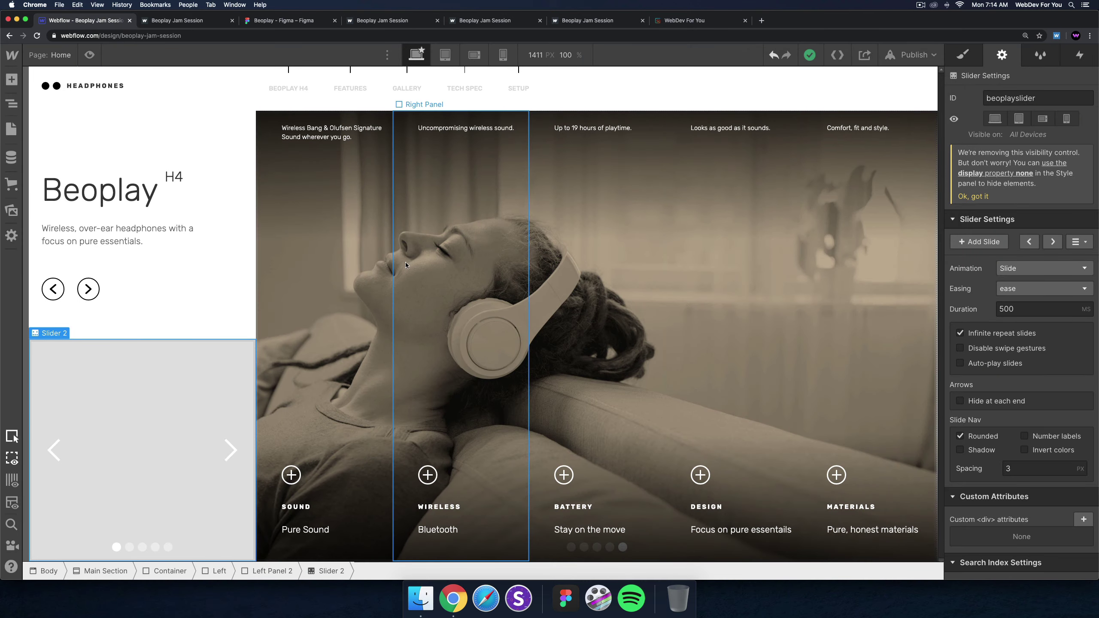